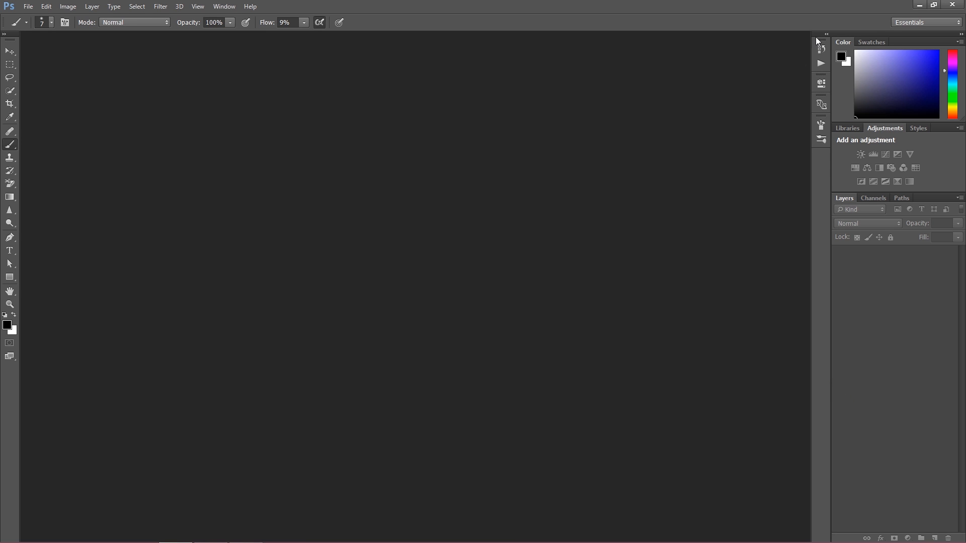
# - Choose the Essentials workspace
pyautogui.click(916, 23)
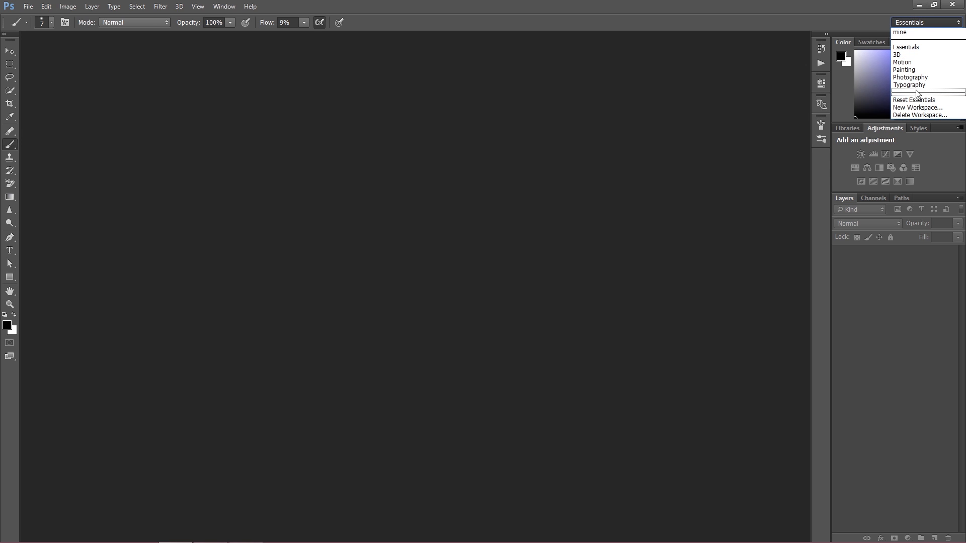
pyautogui.click(914, 47)
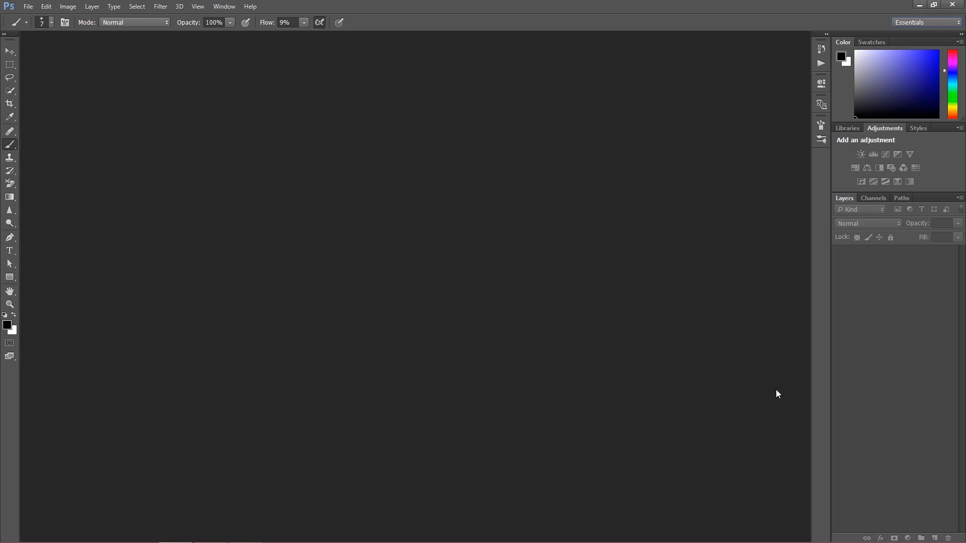
pyautogui.click(28, 6)
pyautogui.click(52, 31)
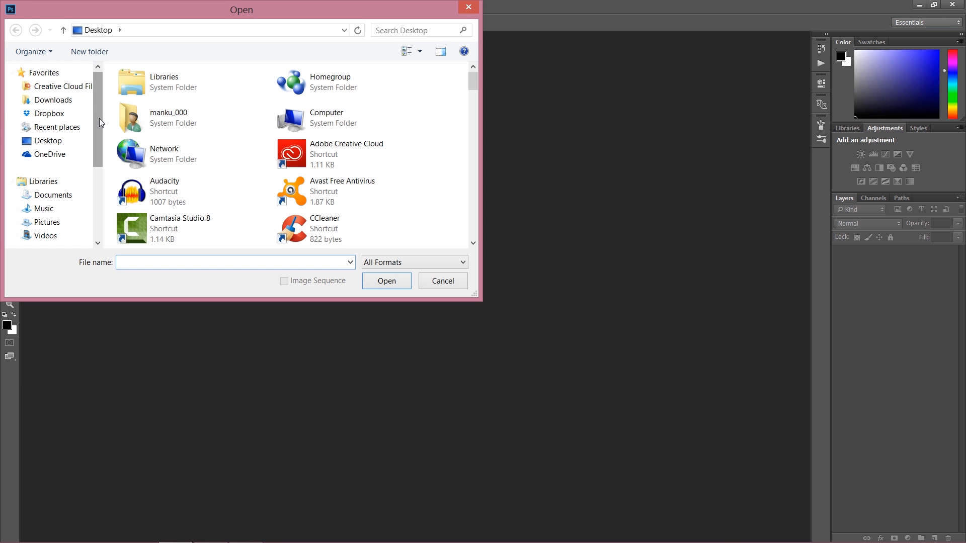
pyautogui.click(464, 6)
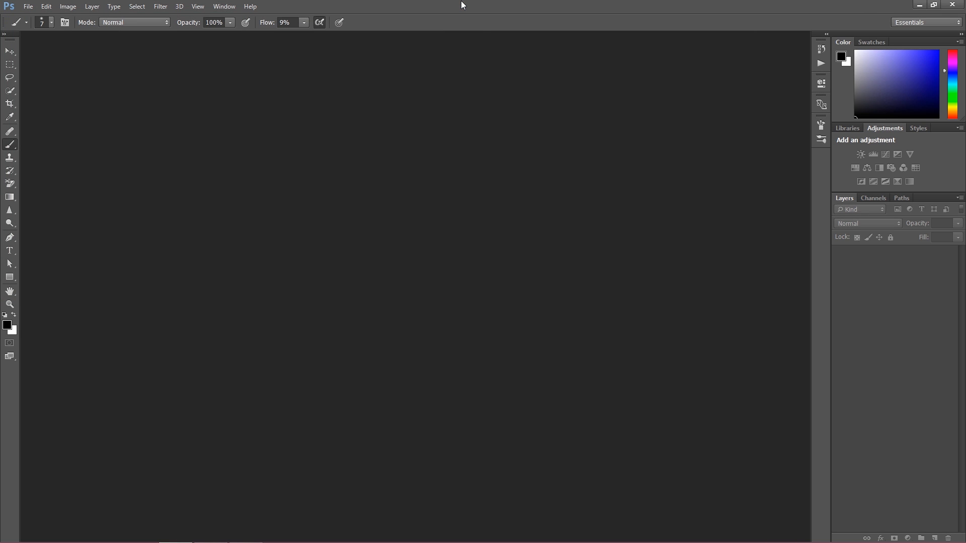
# - Open the Jumping-1689854 image from the stocks folder, dismiss the CCleaner notification, and close the image without editing it
pyautogui.hotkey('ctrl', 'o')
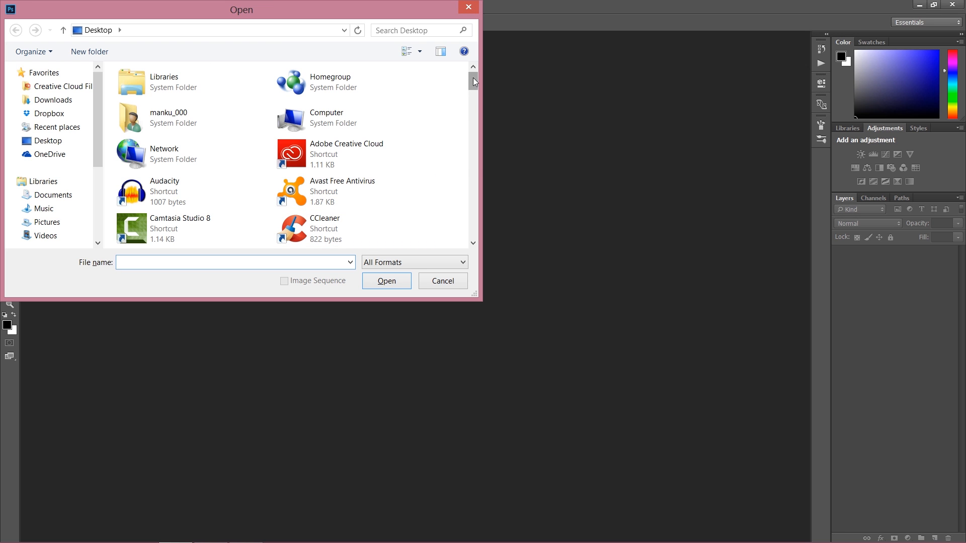
pyautogui.scroll(-10, 402, 75)
pyautogui.doubleClick(385, 150)
pyautogui.moveTo(475, 74); pyautogui.dragTo(466, 183)
pyautogui.click(150, 148)
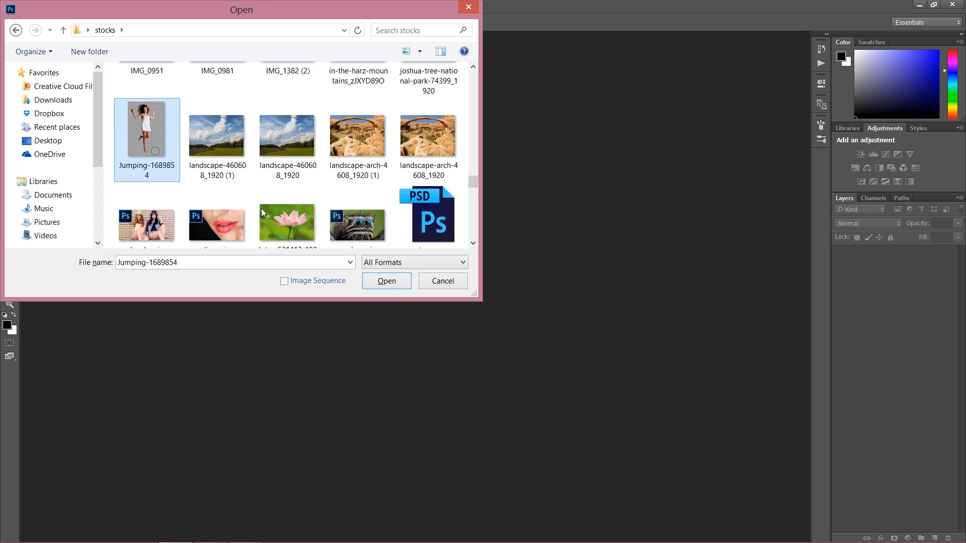
pyautogui.click(401, 286)
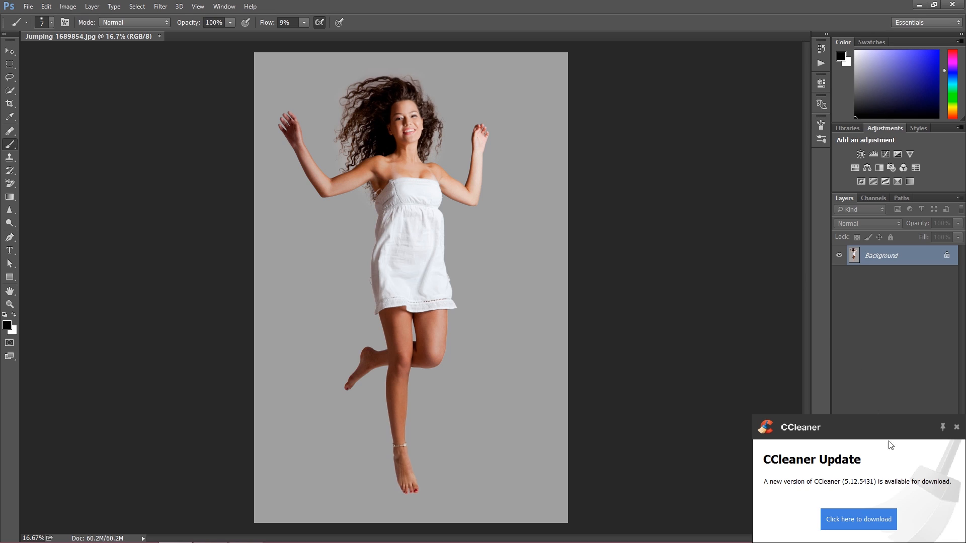
pyautogui.click(956, 427)
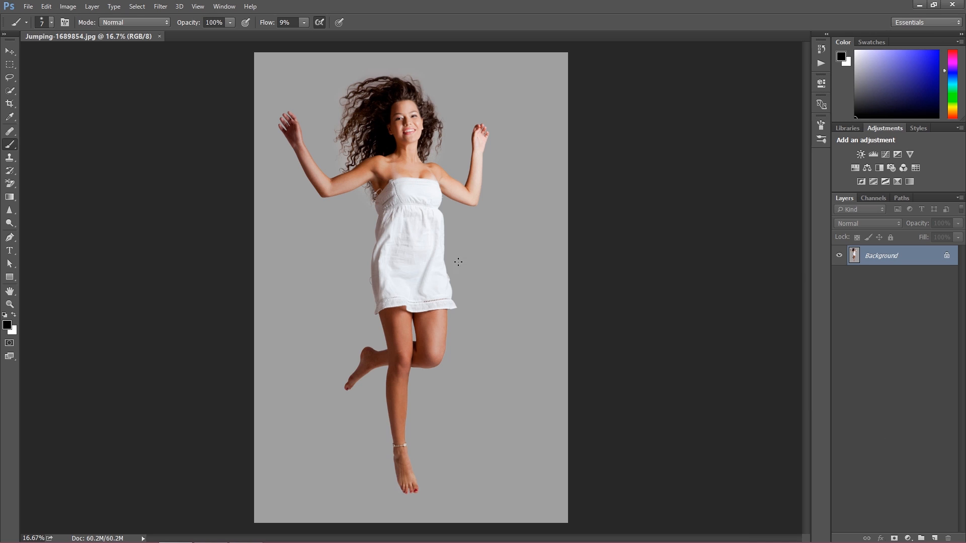
pyautogui.click(159, 36)
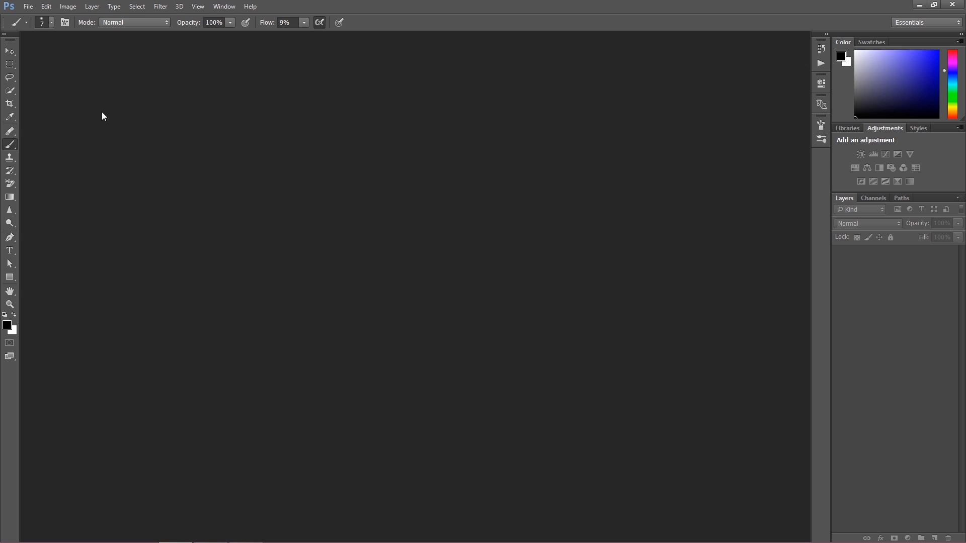
# - Open the General page of the program preferences
pyautogui.click(29, 7)
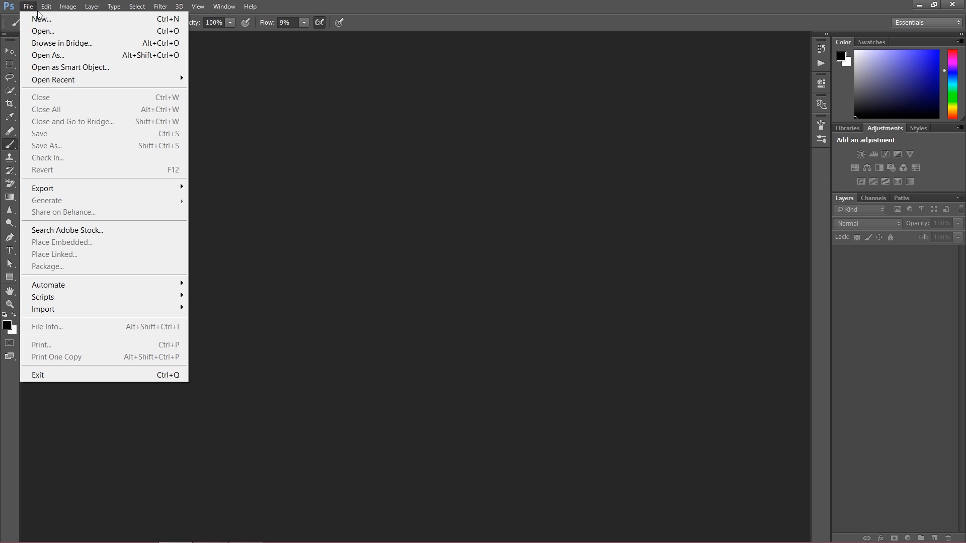
pyautogui.moveTo(46, 11)
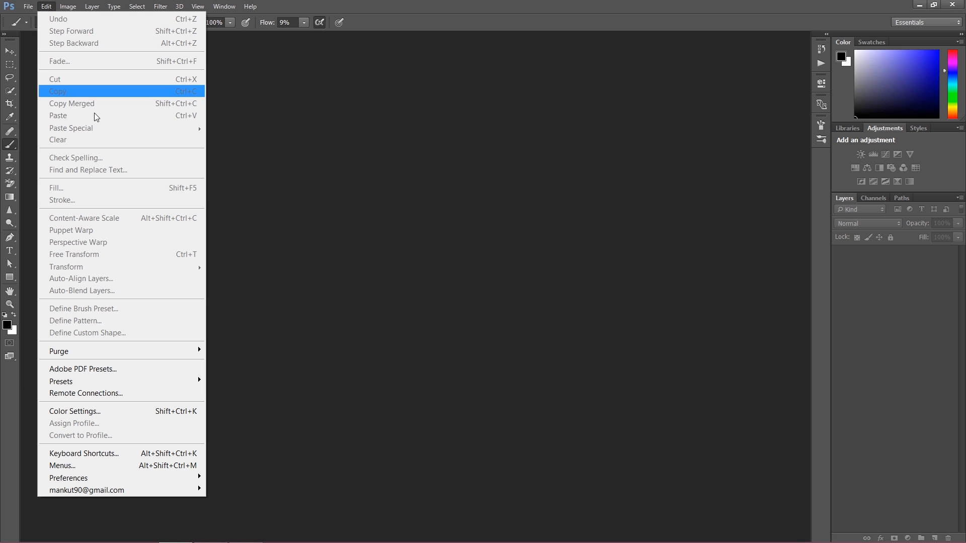
pyautogui.moveTo(131, 477)
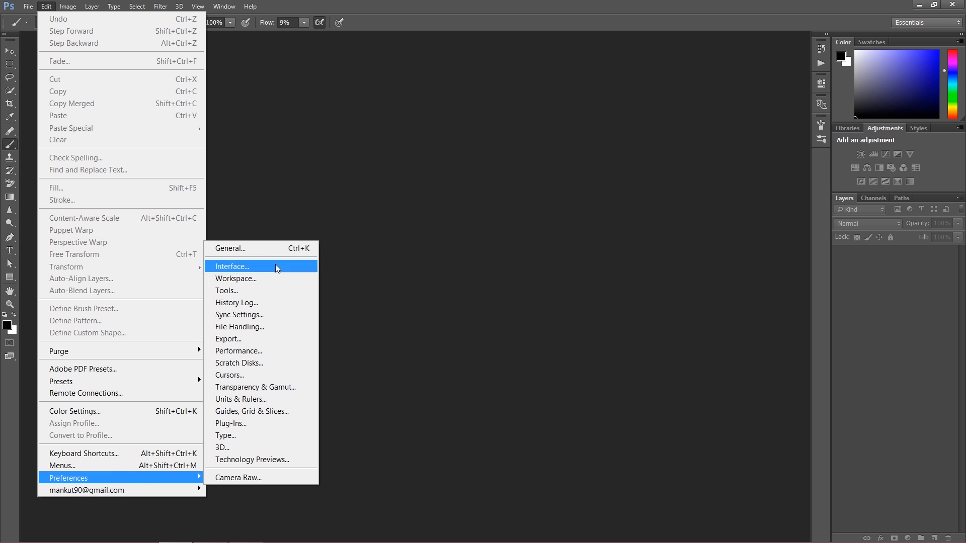
pyautogui.click(257, 246)
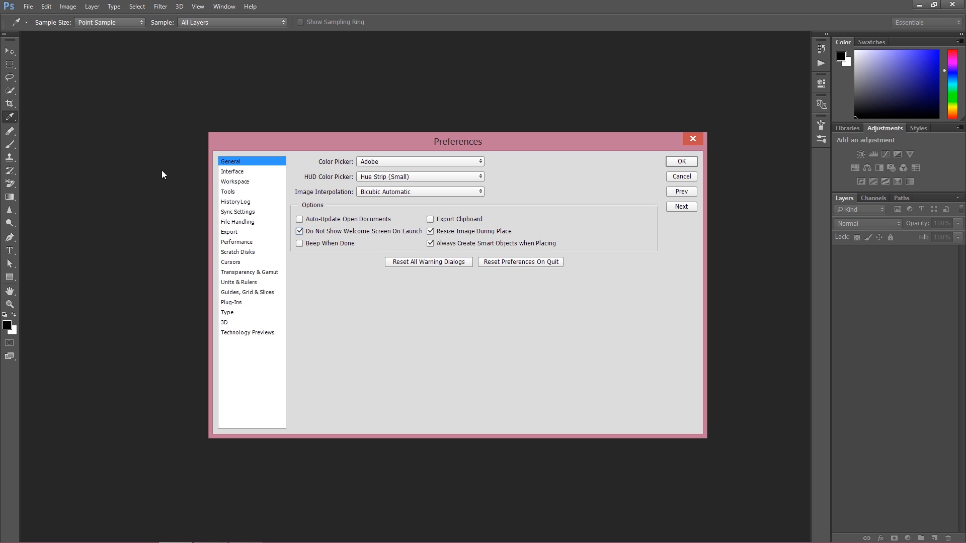
# - Examine the available UI font size and UI scaling options in the Interface preferences
pyautogui.click(227, 173)
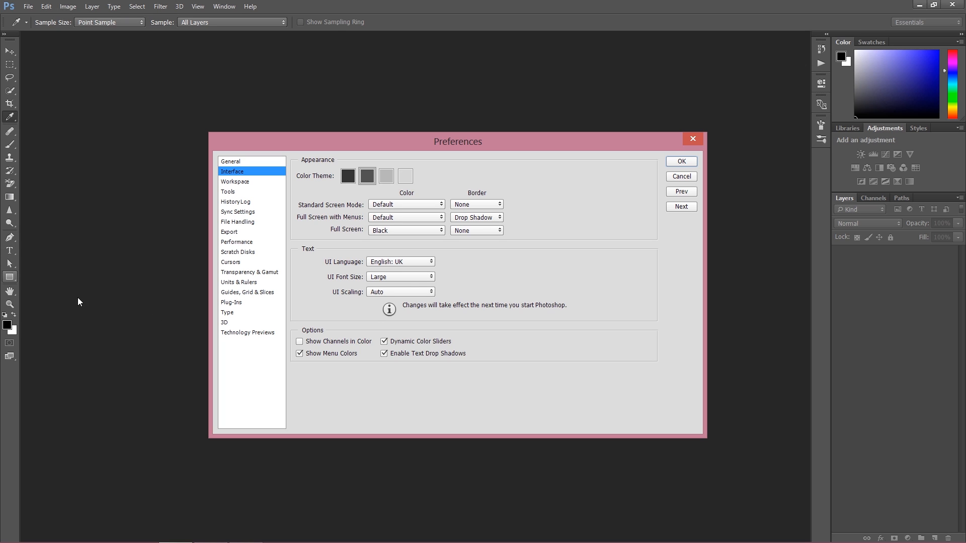
pyautogui.click(387, 277)
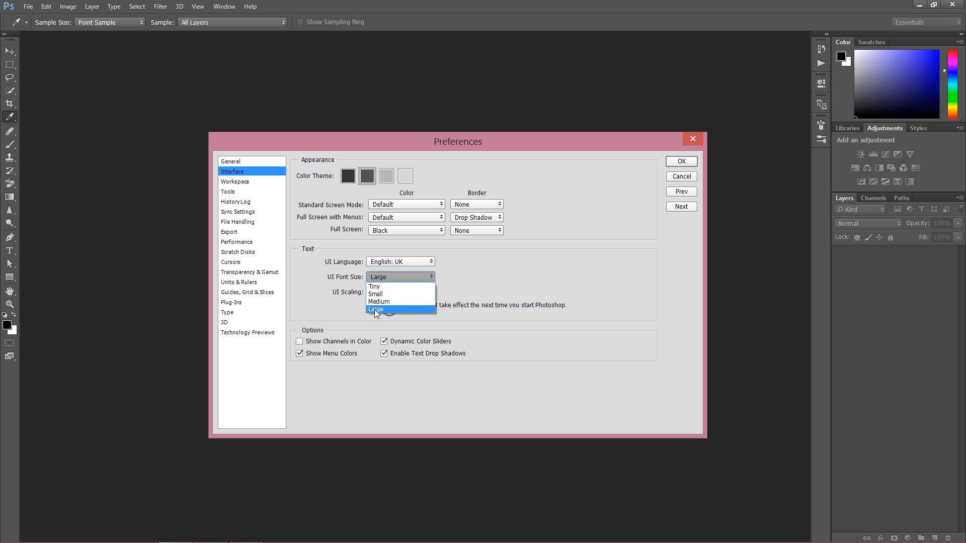
pyautogui.click(308, 288)
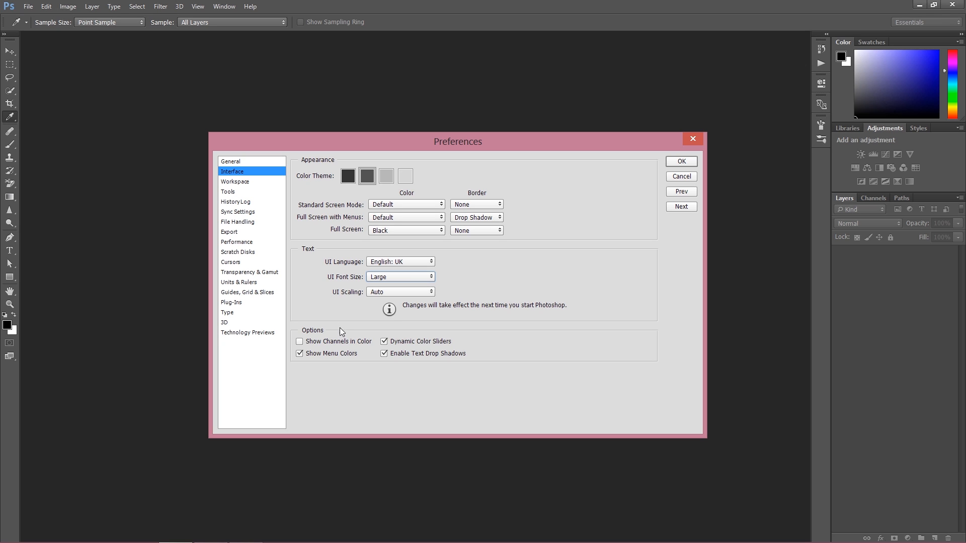
pyautogui.click(389, 294)
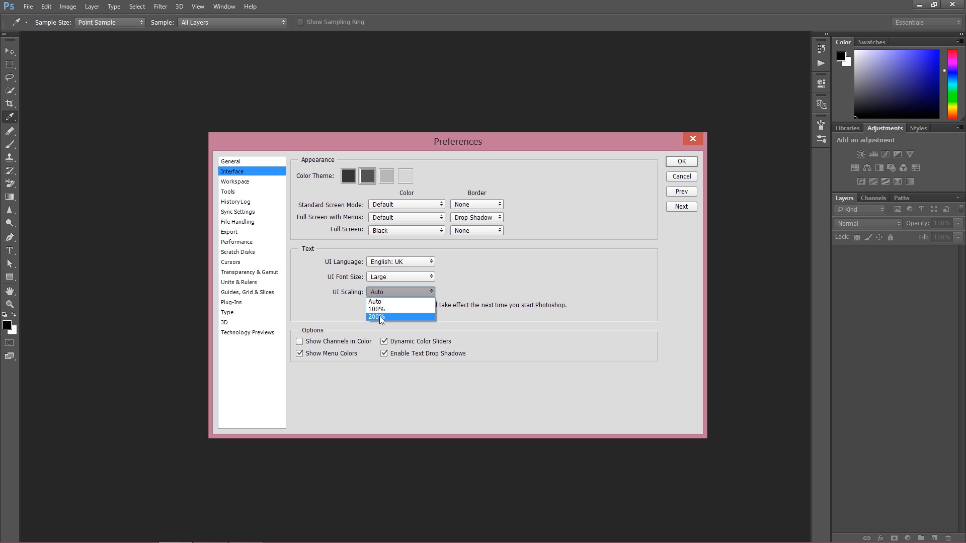
pyautogui.click(313, 303)
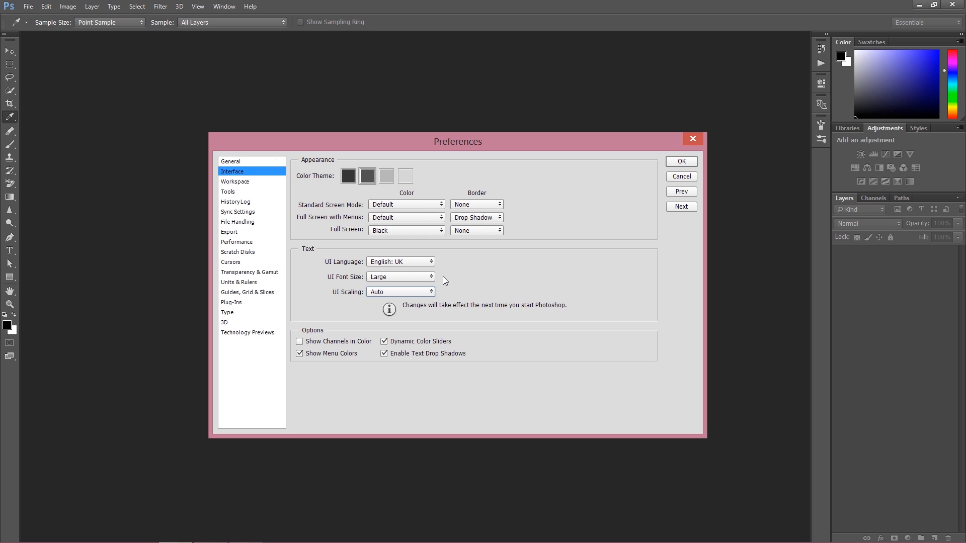
# - Review the preferences from Workspace through Performance, including the History States setting
pyautogui.click(248, 182)
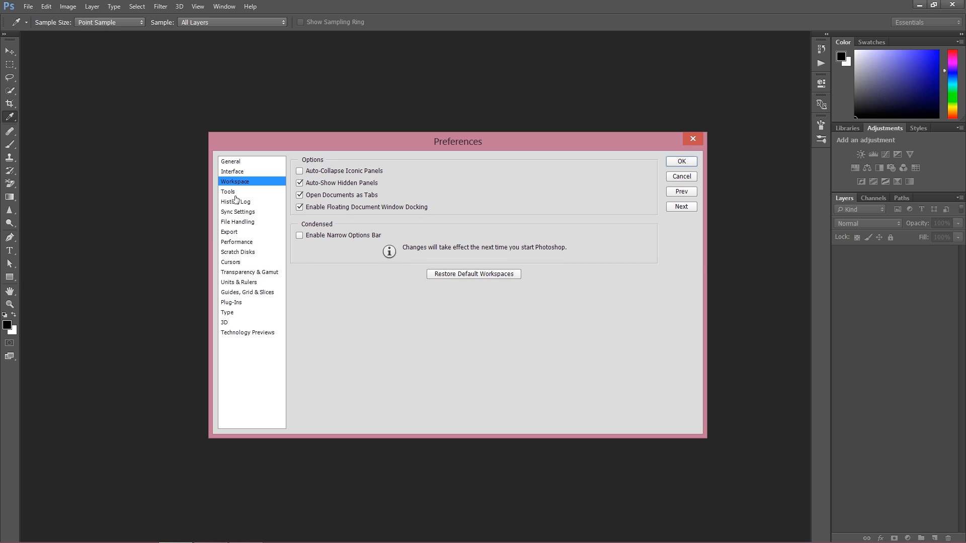
pyautogui.click(235, 193)
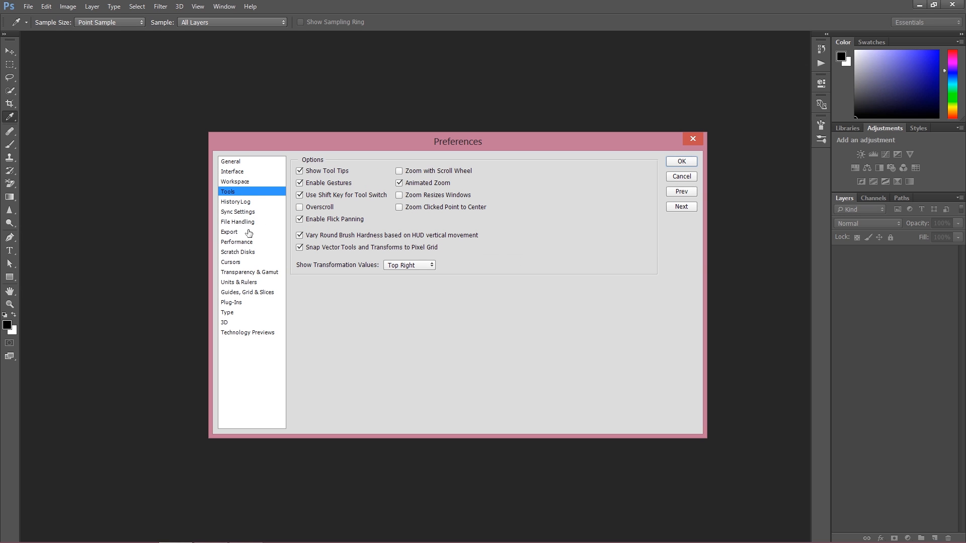
pyautogui.click(242, 206)
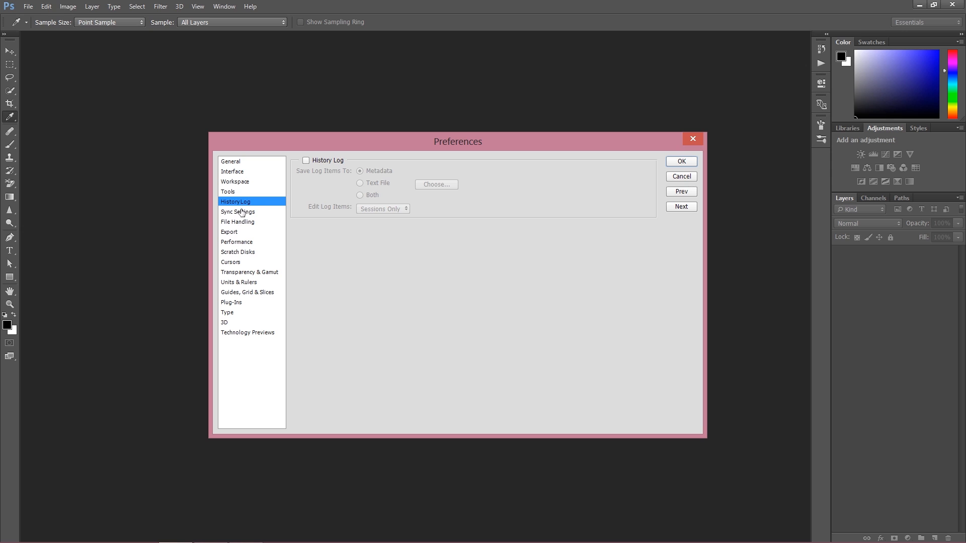
pyautogui.click(241, 212)
pyautogui.click(245, 222)
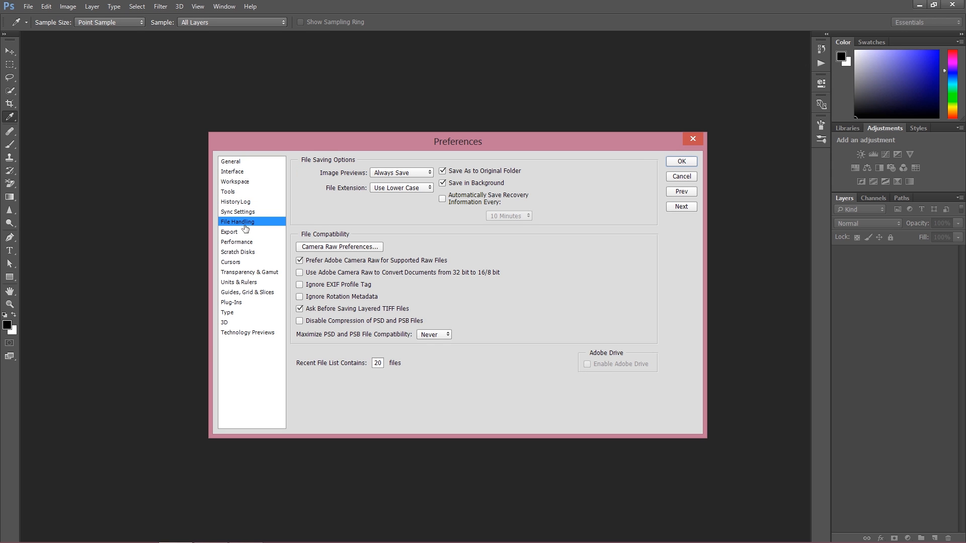
pyautogui.click(242, 234)
pyautogui.click(240, 243)
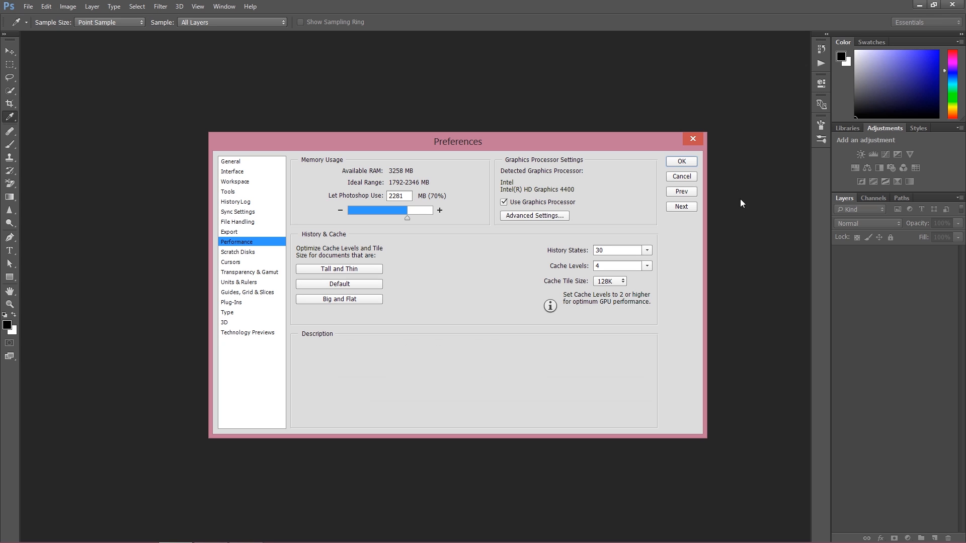
pyautogui.click(647, 250)
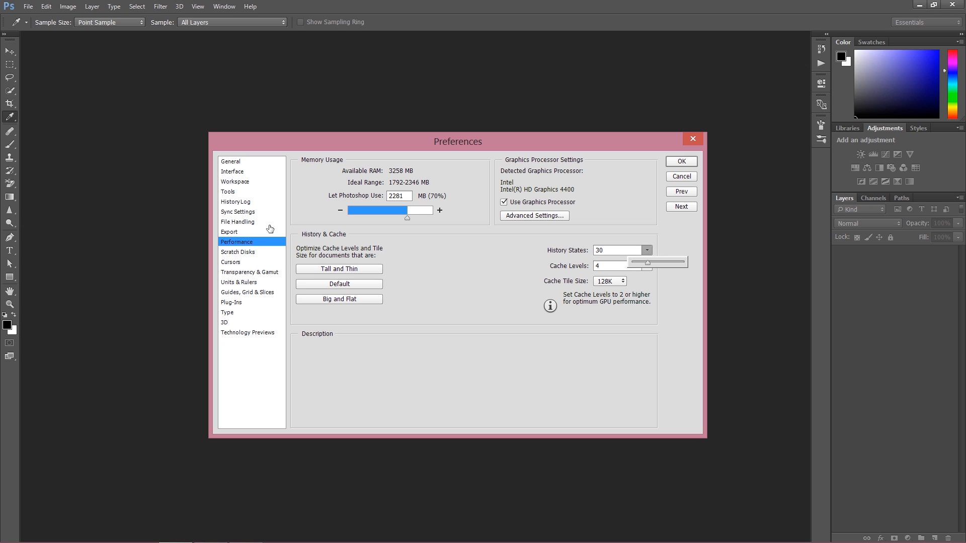
# - Review the Scratch Disks, Cursors, Transparency & Gamut, Units & Rulers and Guides, Grid & Slices preferences
pyautogui.click(241, 252)
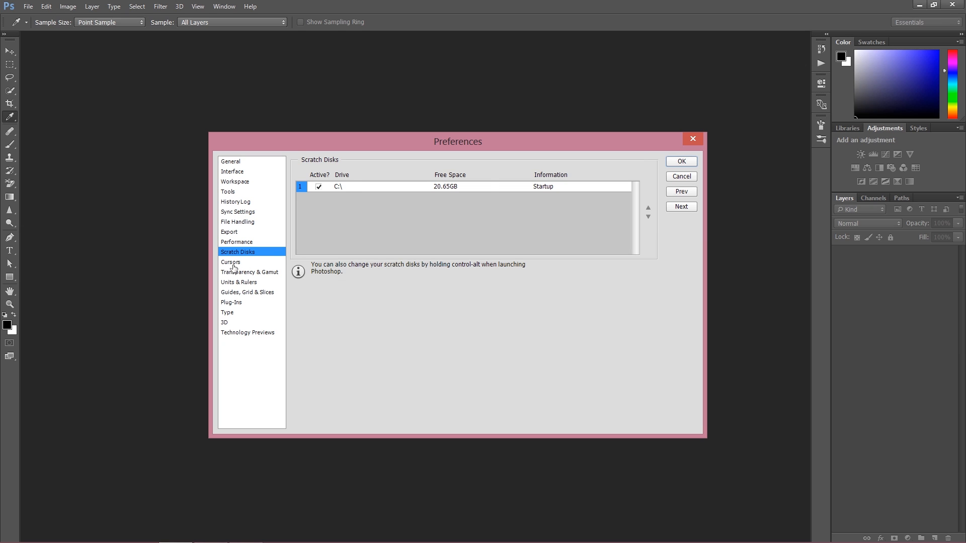
pyautogui.click(233, 265)
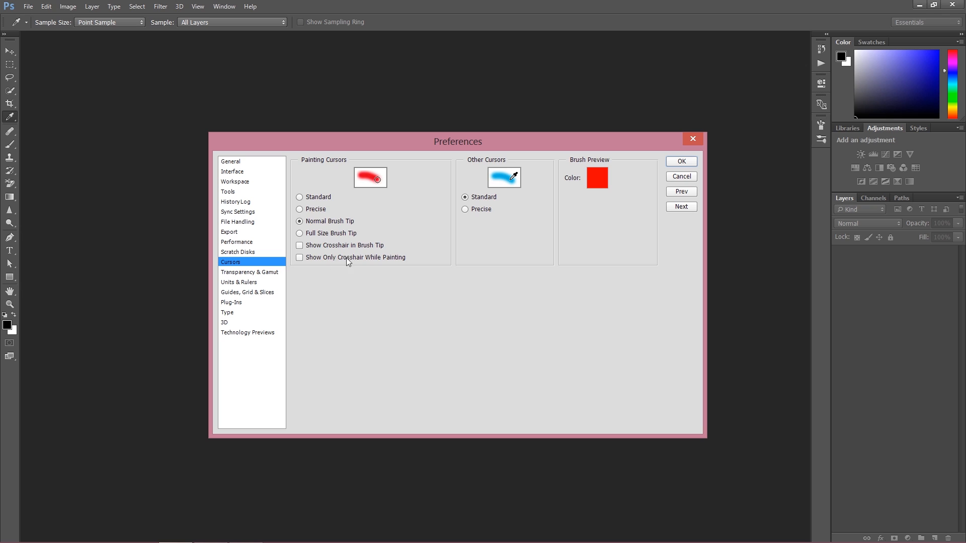
pyautogui.click(251, 272)
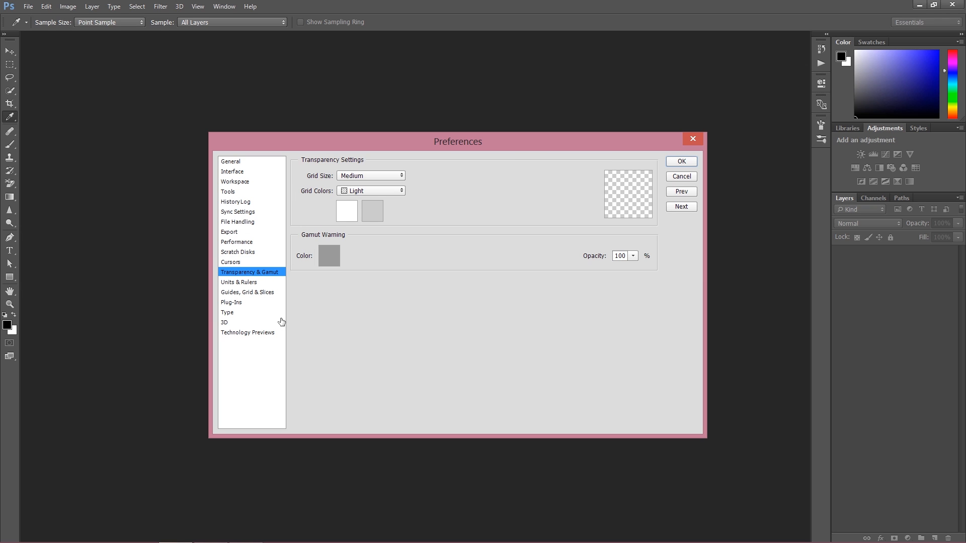
pyautogui.click(240, 284)
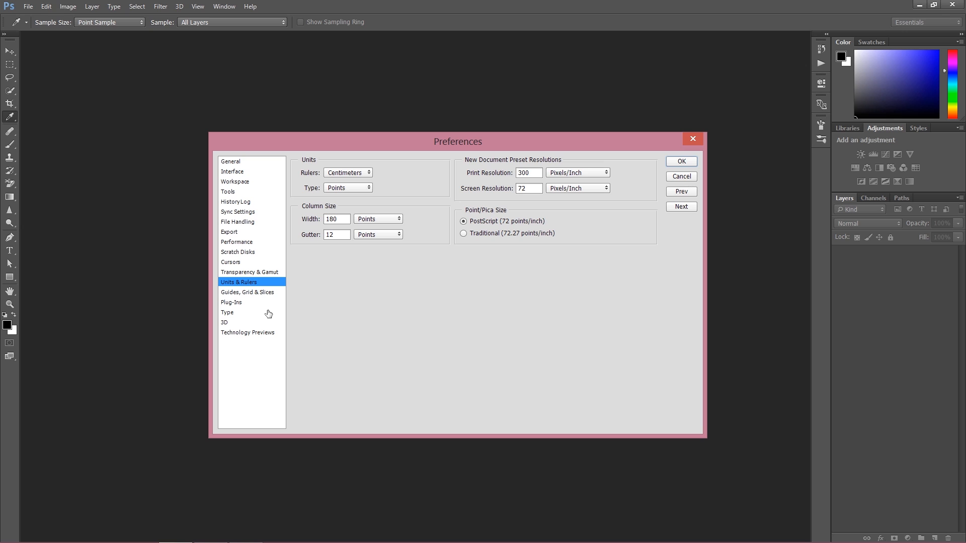
pyautogui.click(245, 296)
pyautogui.click(236, 303)
pyautogui.click(240, 293)
pyautogui.click(239, 284)
pyautogui.click(242, 293)
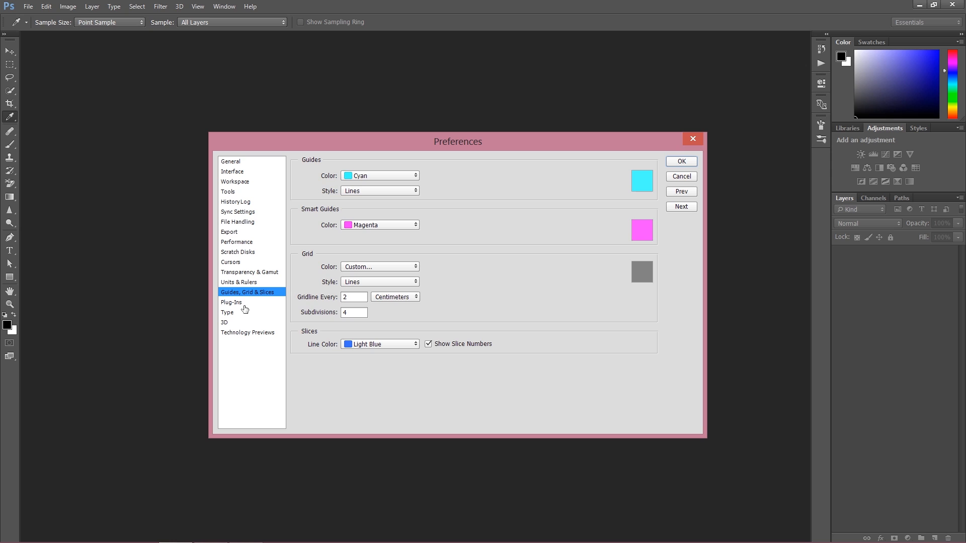
# - Review the Plug-Ins, Type, 3D and Technology Previews preferences, recheck Units & Rulers, and accept the preferences
pyautogui.click(240, 304)
pyautogui.click(236, 313)
pyautogui.click(234, 323)
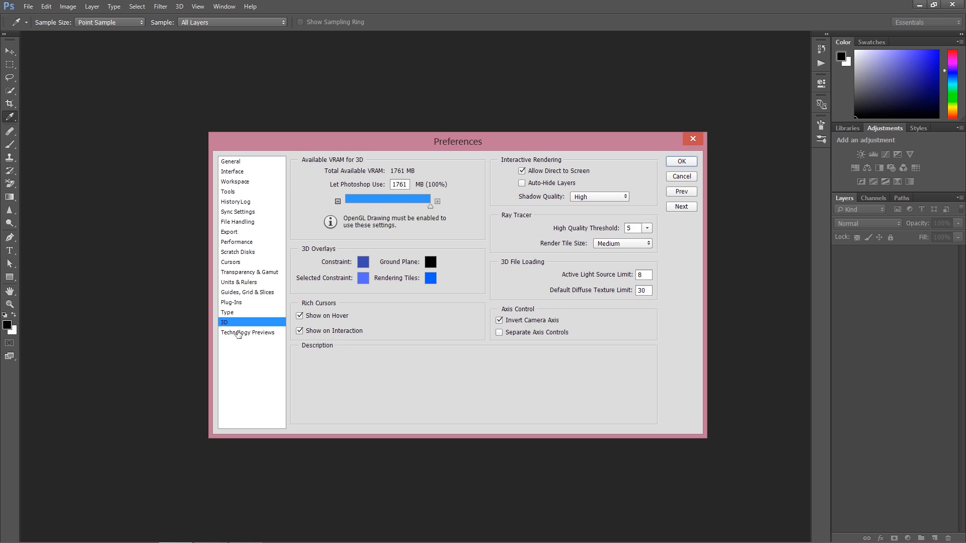
pyautogui.click(238, 333)
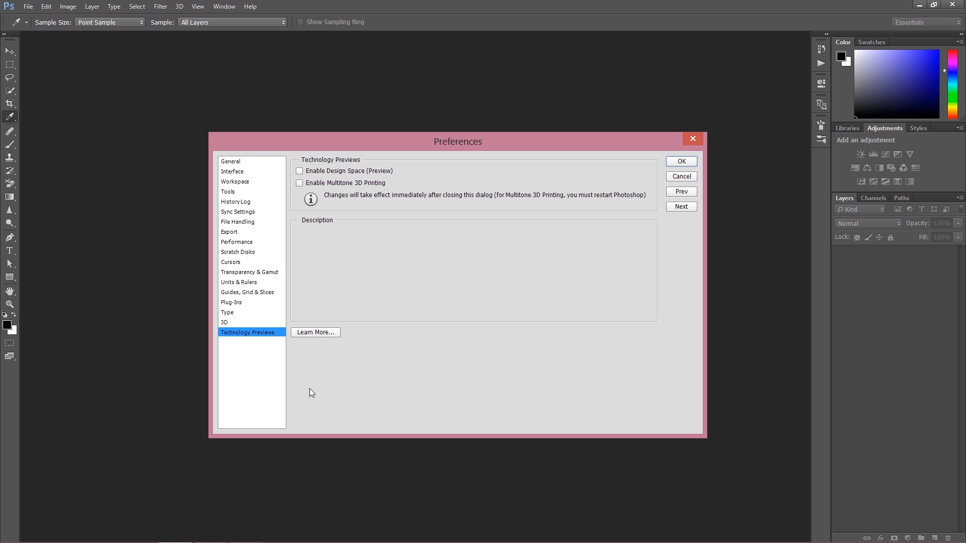
pyautogui.click(231, 284)
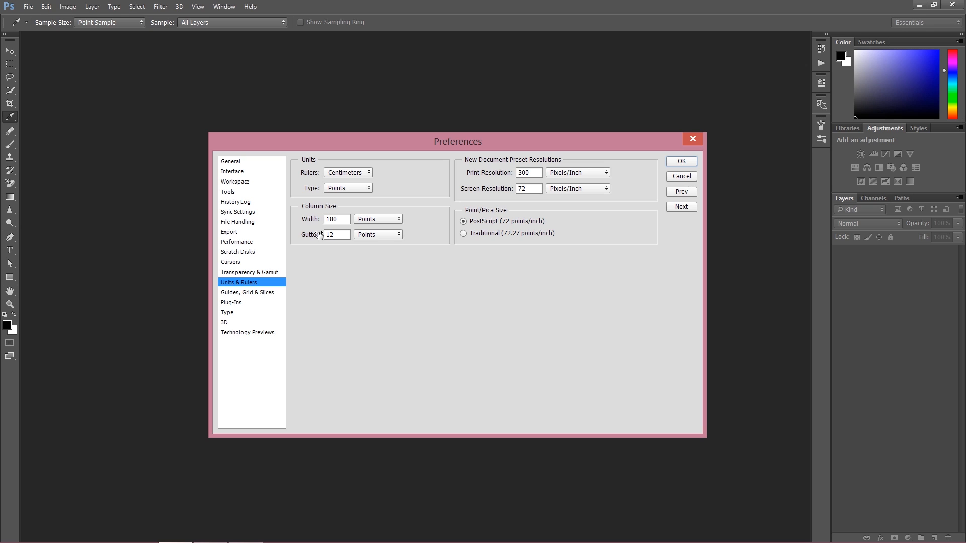
pyautogui.click(680, 162)
pyautogui.press('b')
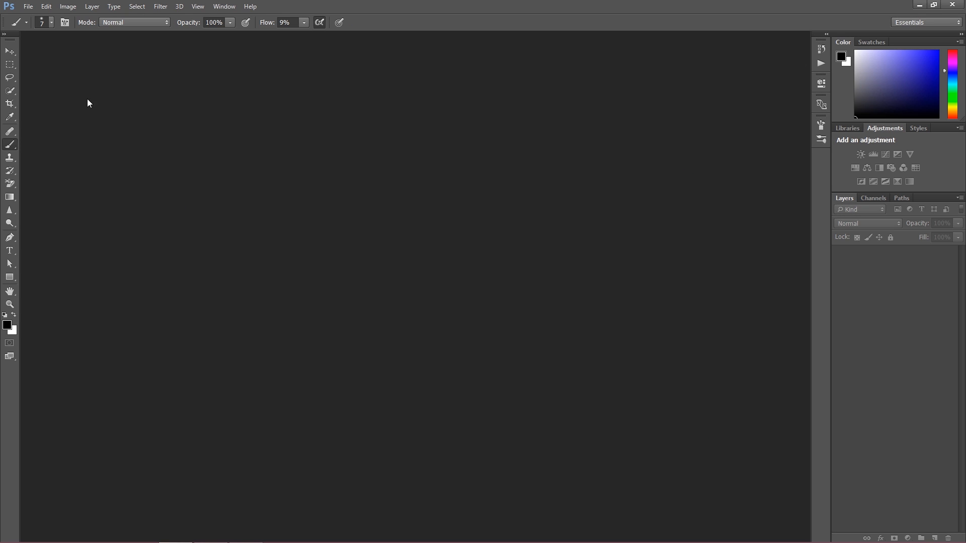
# - Open the color settings, try sRGB IEC61966-2.1 as the RGB working space and return it to Adobe RGB (1998)
pyautogui.click(46, 6)
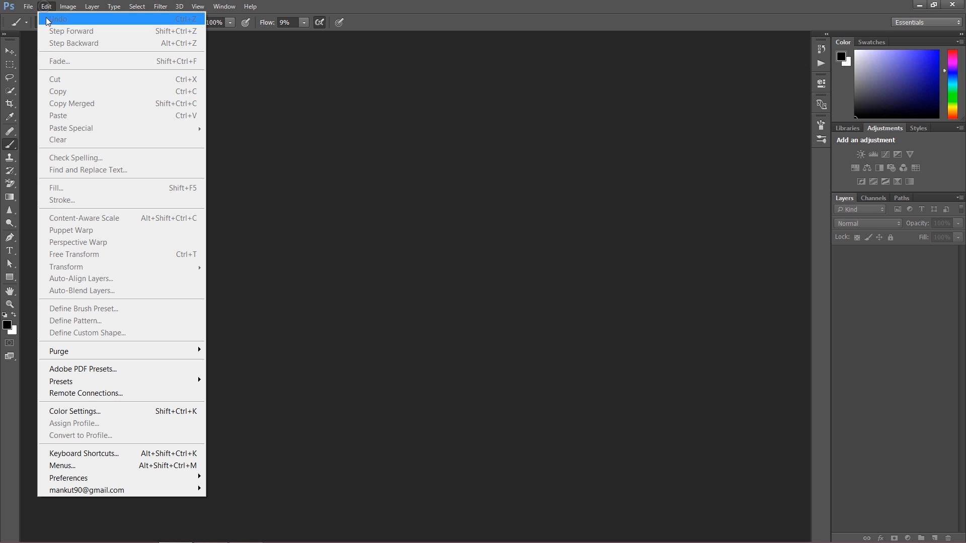
pyautogui.click(99, 412)
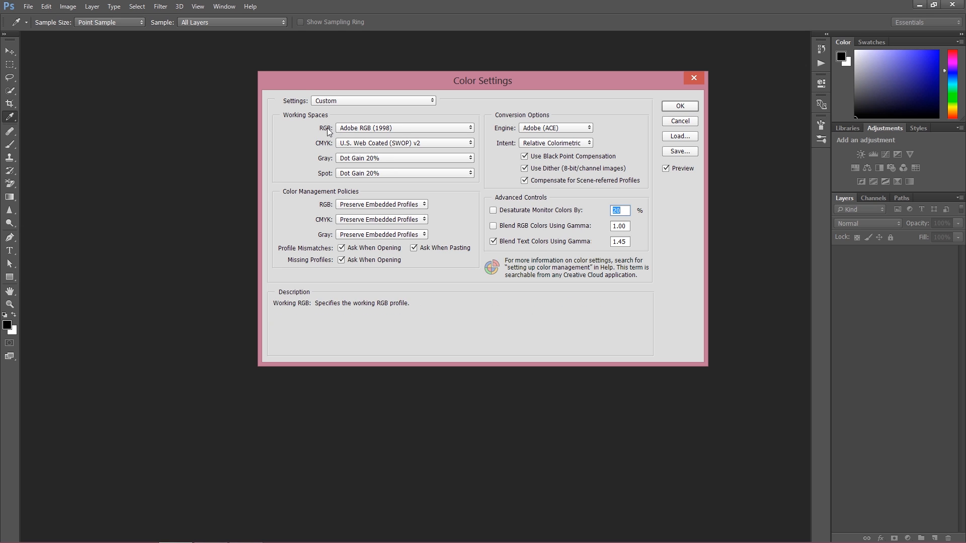
pyautogui.click(349, 130)
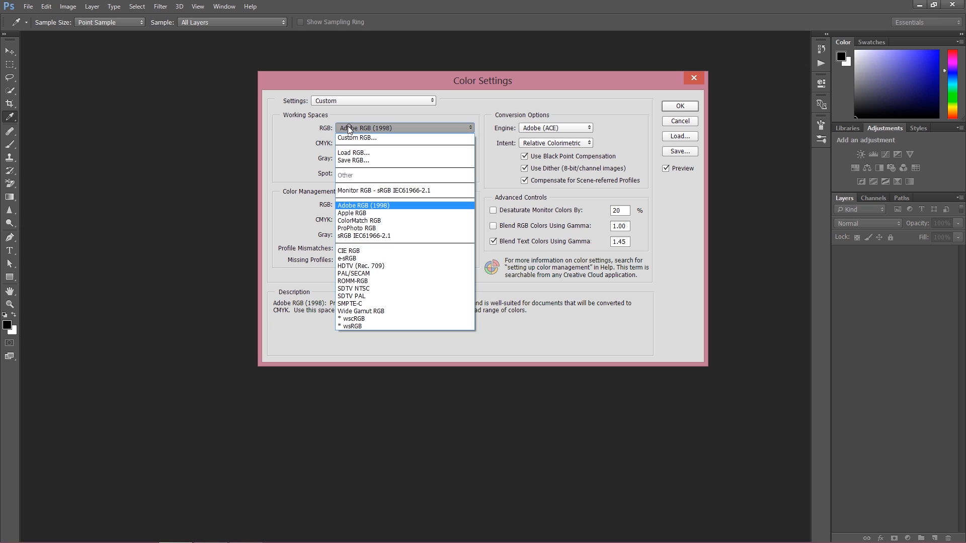
pyautogui.click(351, 236)
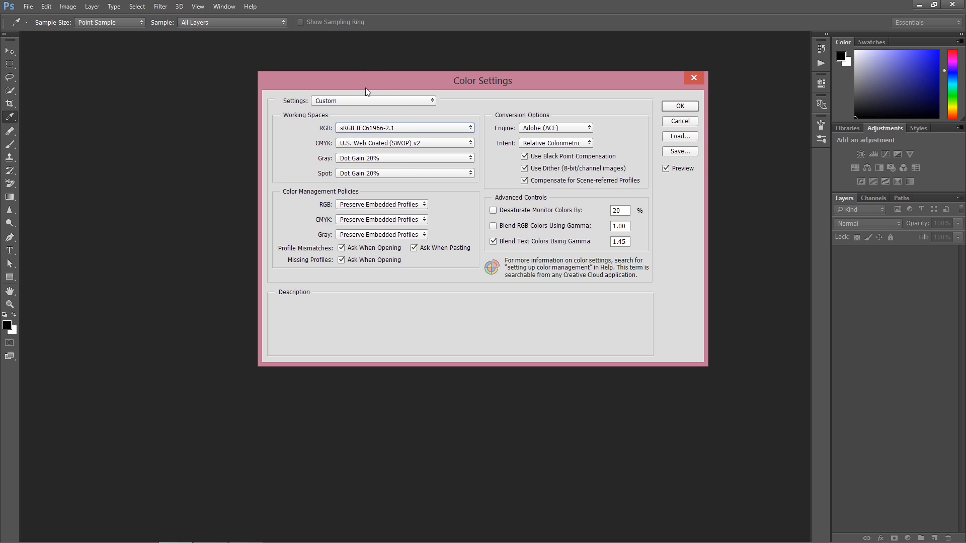
pyautogui.click(364, 129)
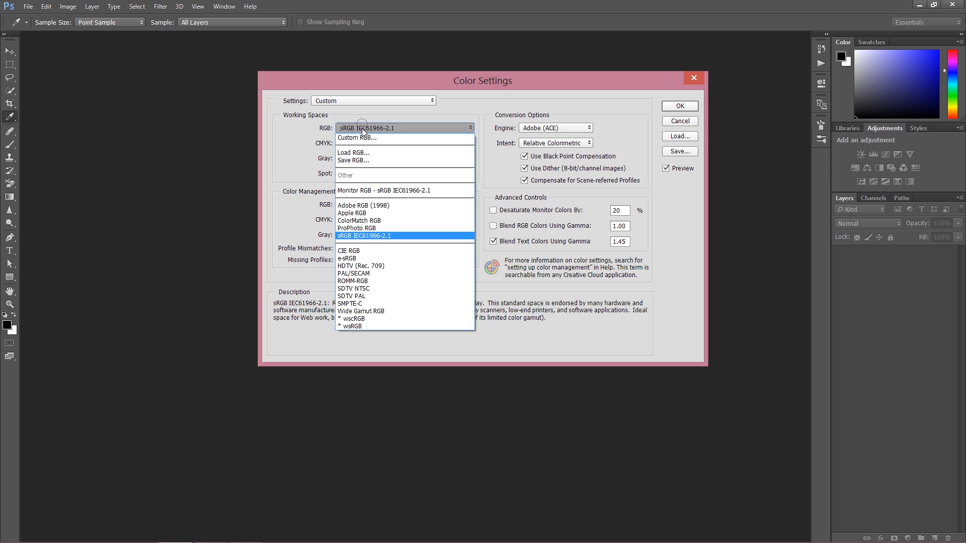
pyautogui.click(379, 206)
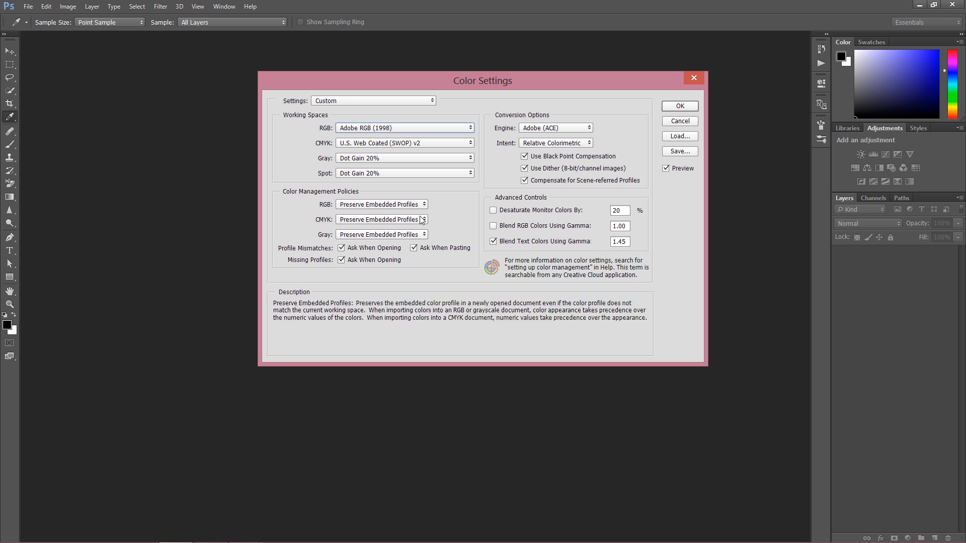
# - Try ProPhoto RGB as the RGB working space and switch it back to Adobe RGB (1998)
pyautogui.click(364, 129)
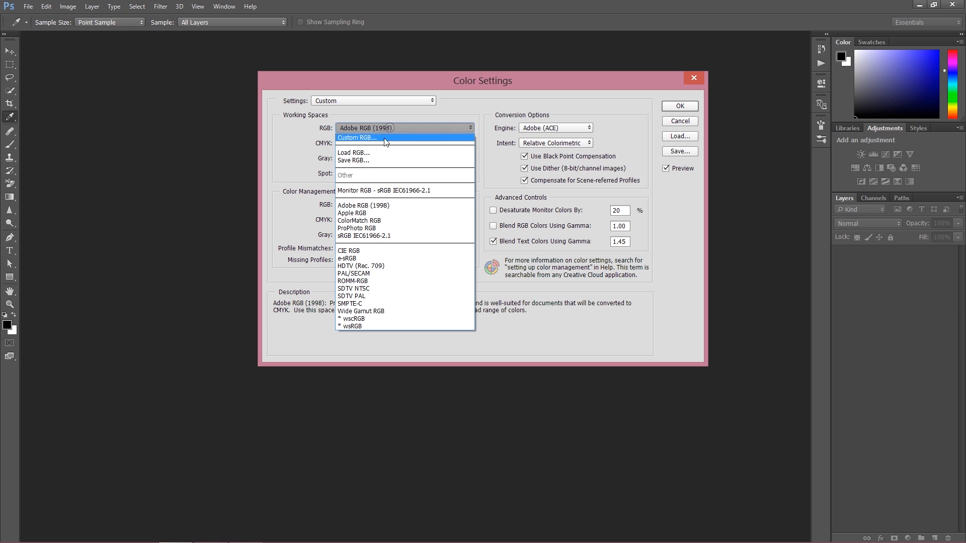
pyautogui.click(380, 229)
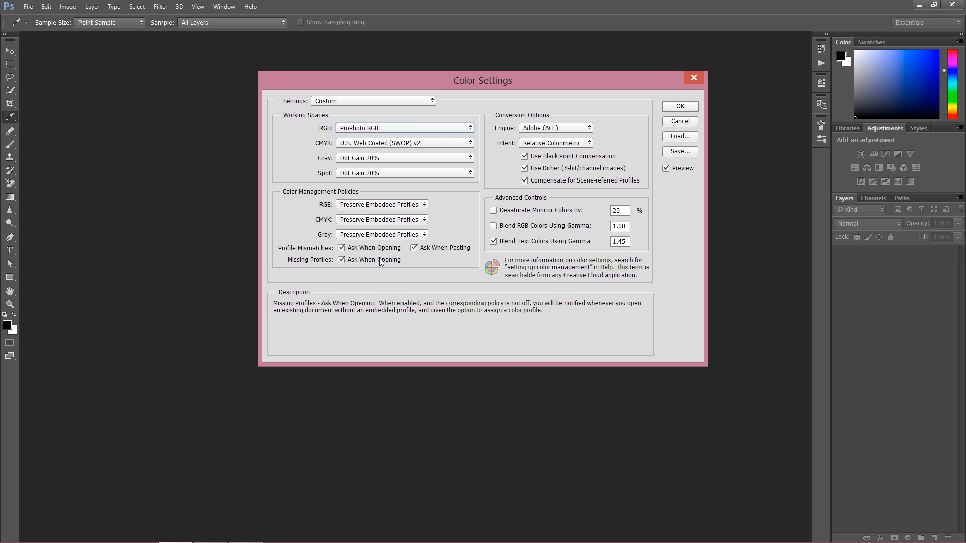
pyautogui.click(378, 129)
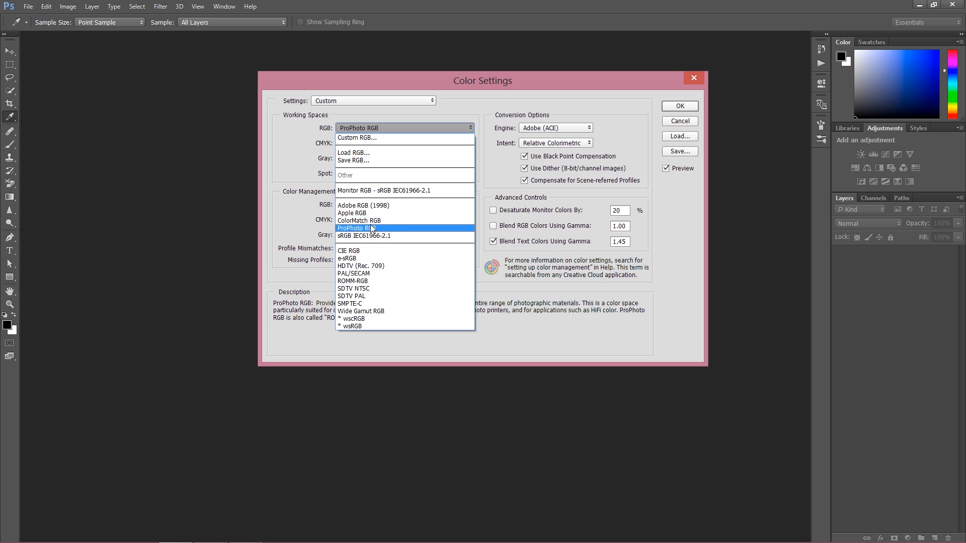
pyautogui.click(368, 210)
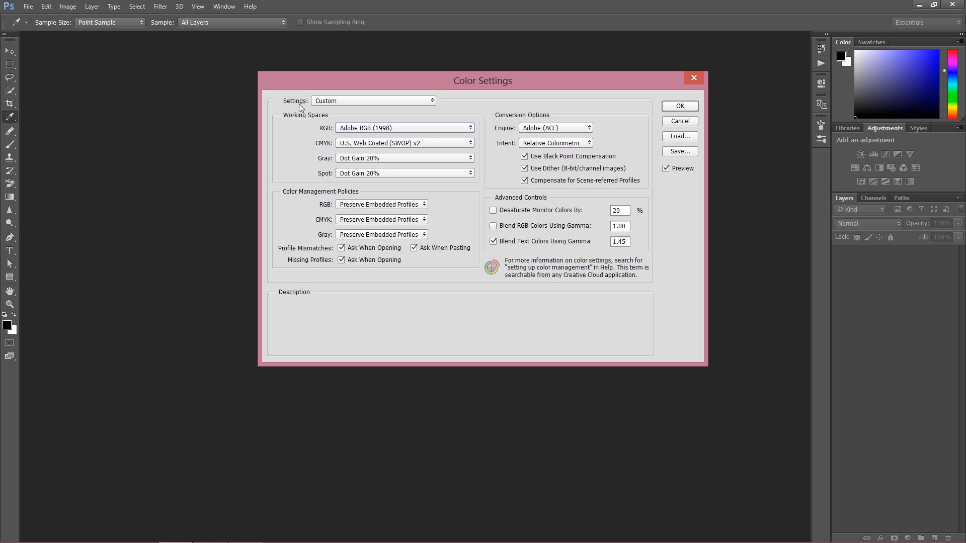
# - Choose the North America Prepress 2 color settings preset and examine the available CMYK working spaces
pyautogui.click(332, 102)
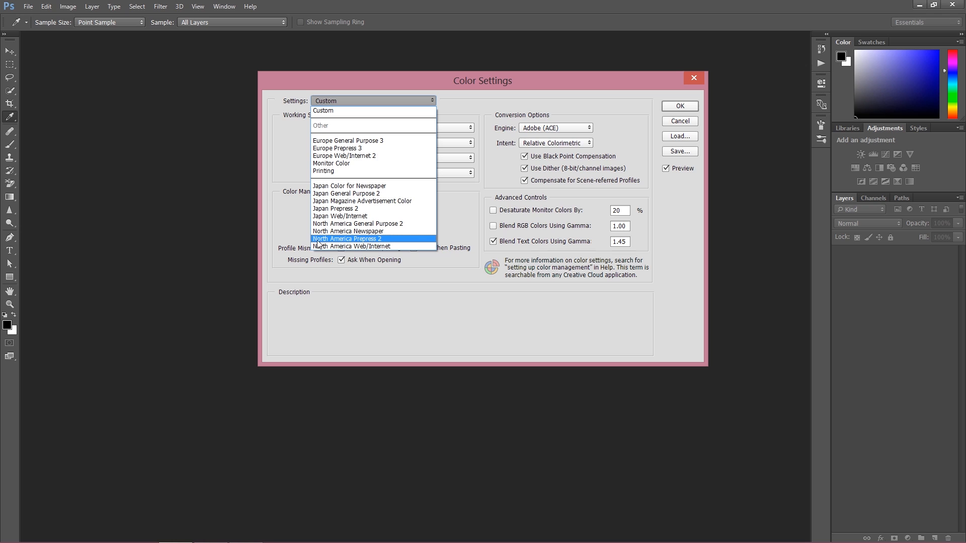
pyautogui.click(345, 239)
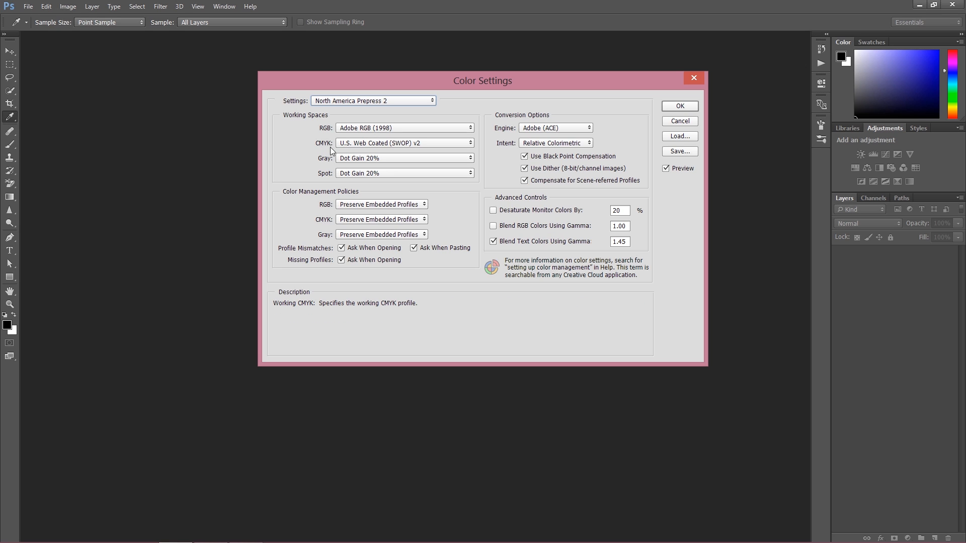
pyautogui.click(366, 144)
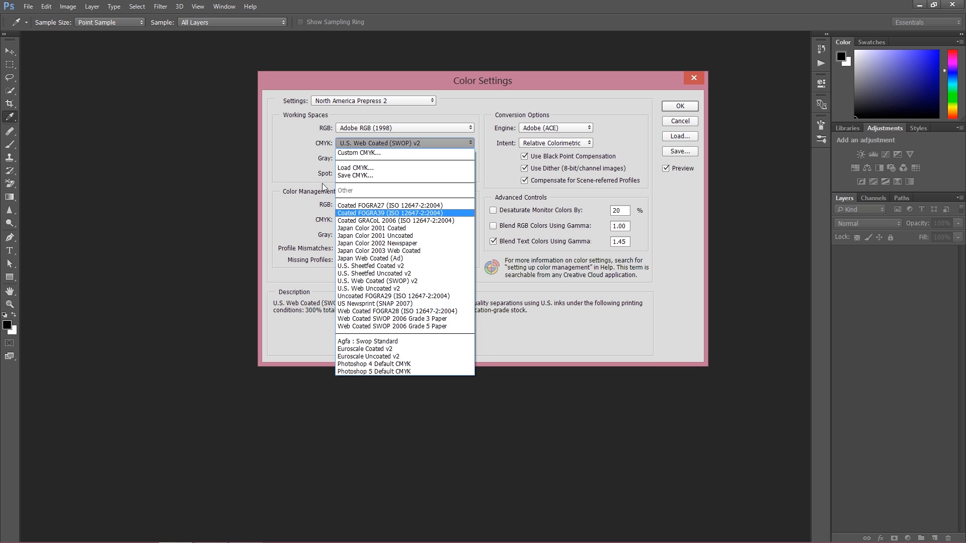
pyautogui.click(283, 162)
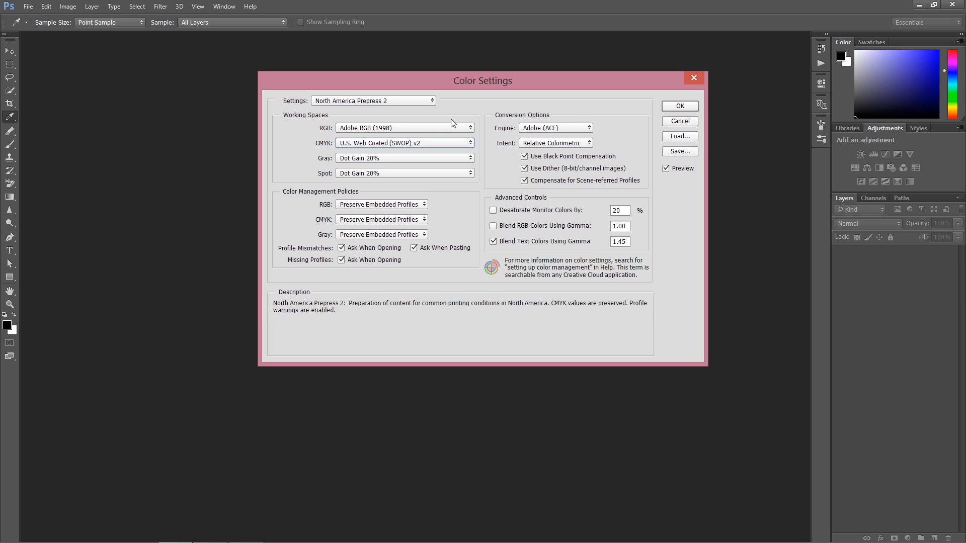
# - Set the color settings preset to Custom and accept the color settings
pyautogui.click(384, 101)
pyautogui.click(375, 111)
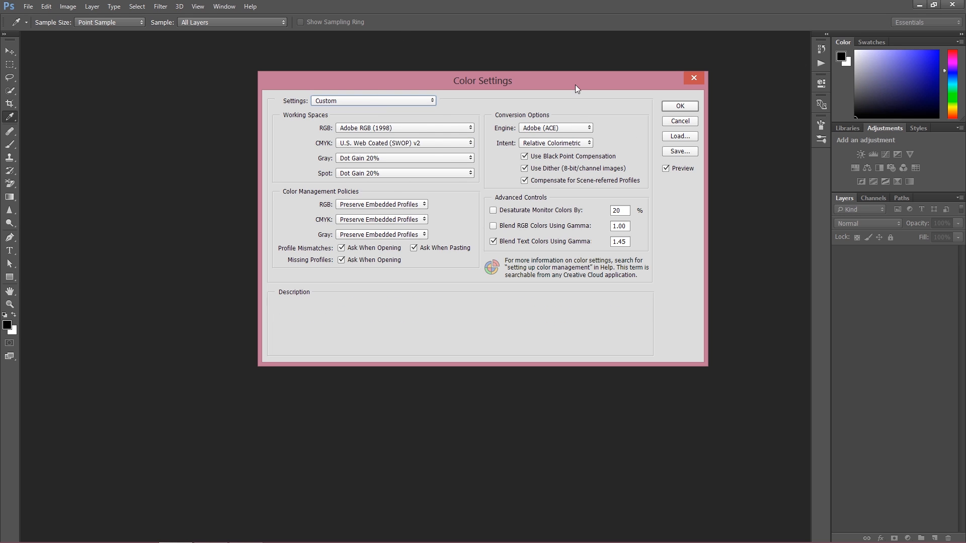
pyautogui.click(682, 108)
pyautogui.press('b')
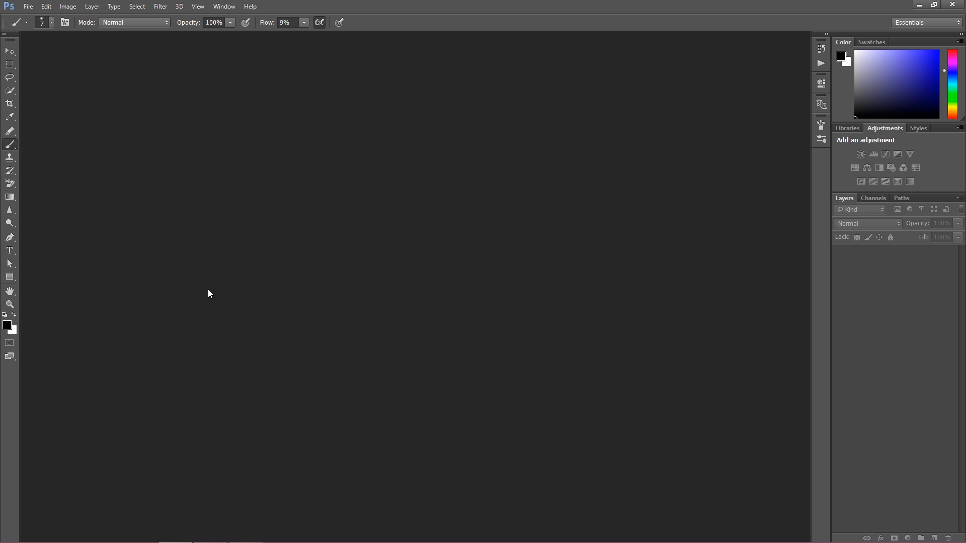
# - Switch to Bridge and browse the contents of the stocks folder on the Desktop
pyautogui.click(28, 7)
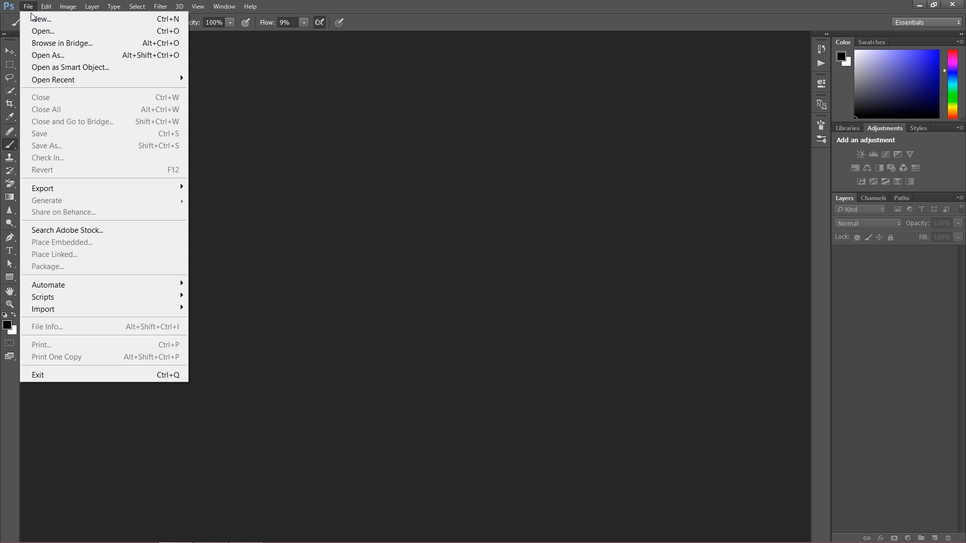
pyautogui.click(54, 45)
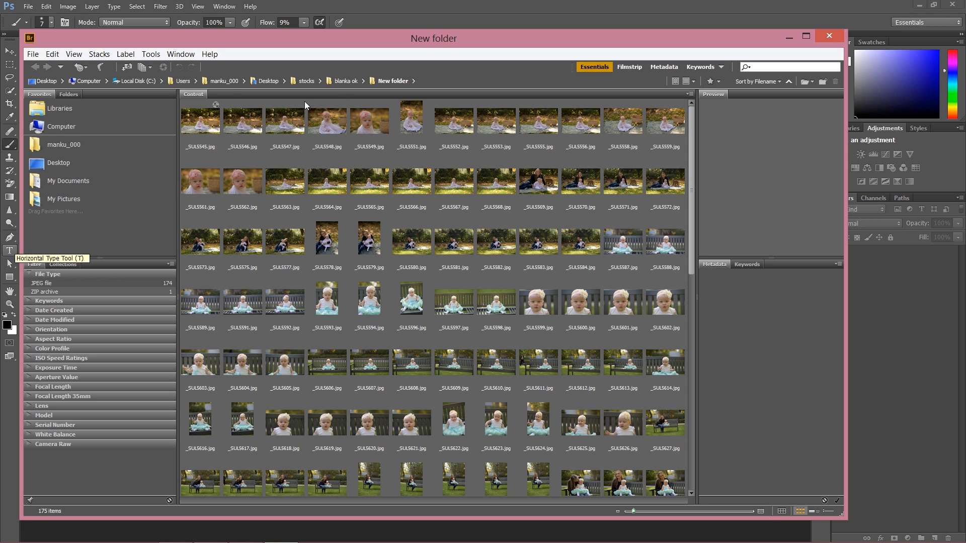
pyautogui.click(75, 163)
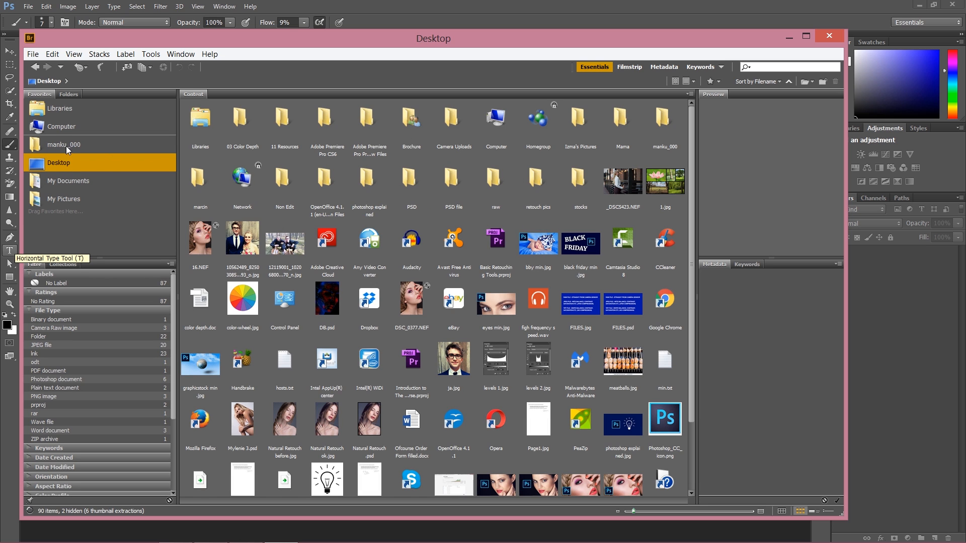
pyautogui.click(574, 188)
pyautogui.doubleClick(574, 189)
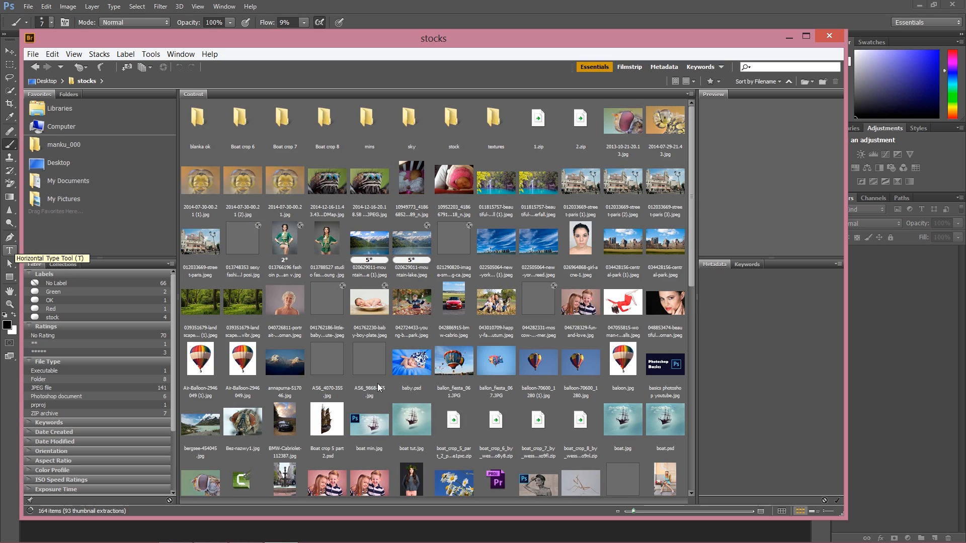
pyautogui.scroll(-10, 407, 341)
pyautogui.scroll(10, 410, 211)
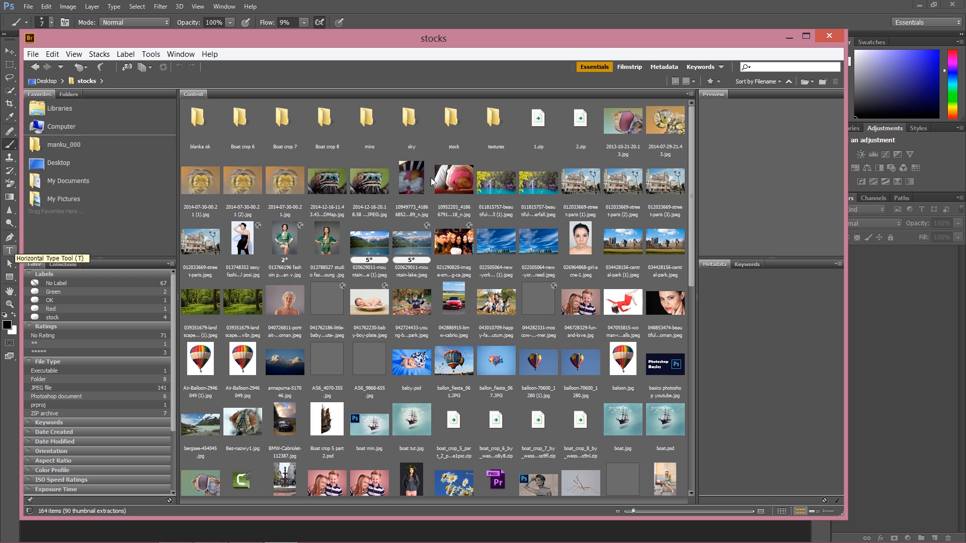
# - Check the stock subfolder, return to stocks and open the New folder of child photos inside its first subfolder
pyautogui.doubleClick(458, 133)
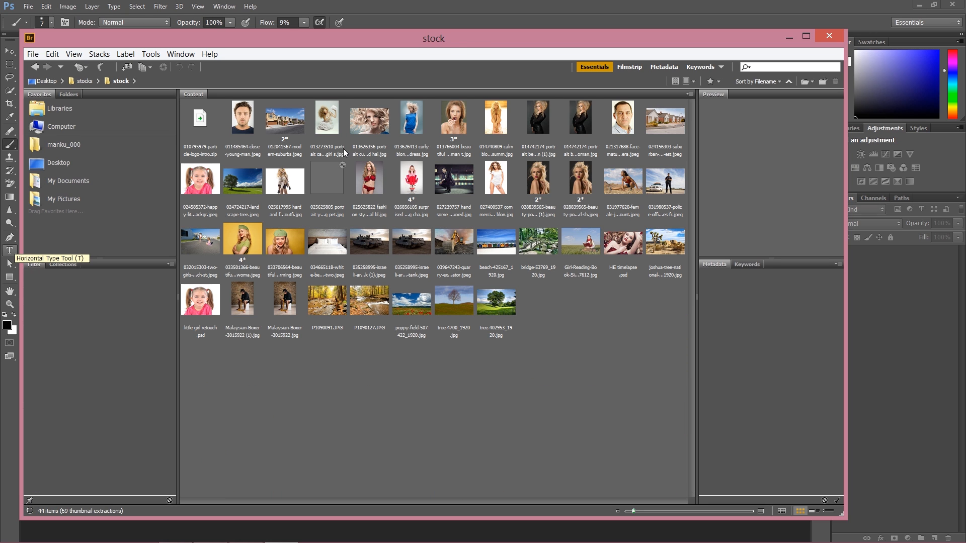
pyautogui.click(86, 81)
pyautogui.doubleClick(201, 131)
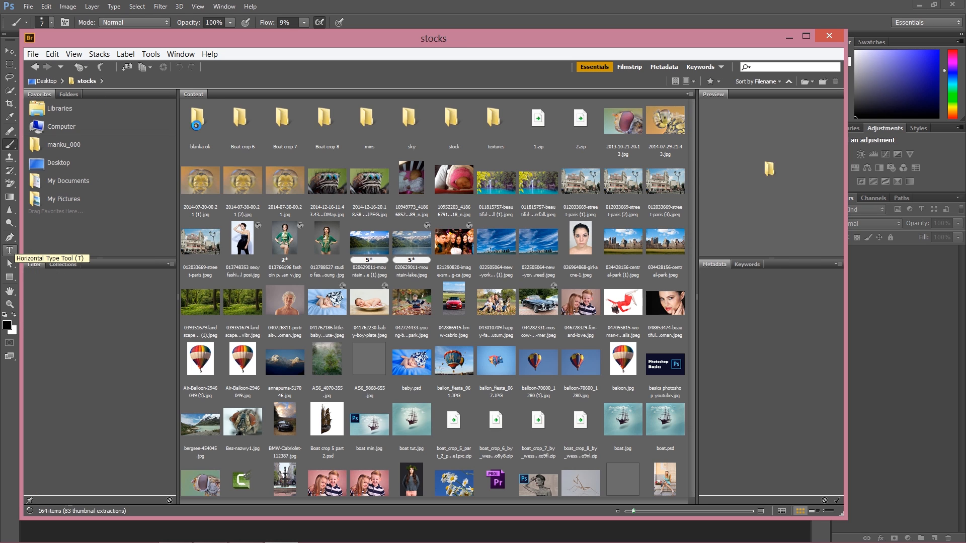
pyautogui.doubleClick(201, 132)
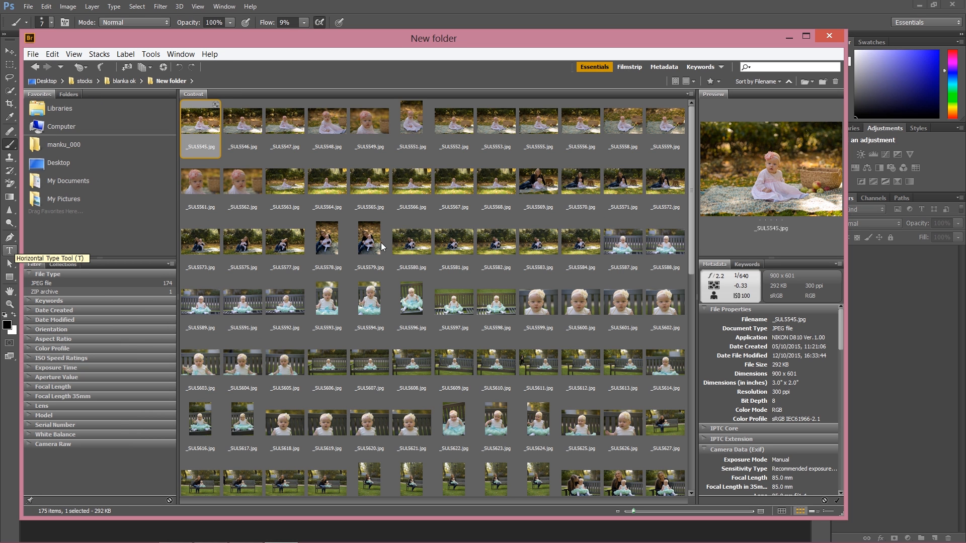
# - Preview the photos _SUL5556.jpg, _SUL5558.jpg and _SUL5545.jpg with their metadata
pyautogui.click(587, 136)
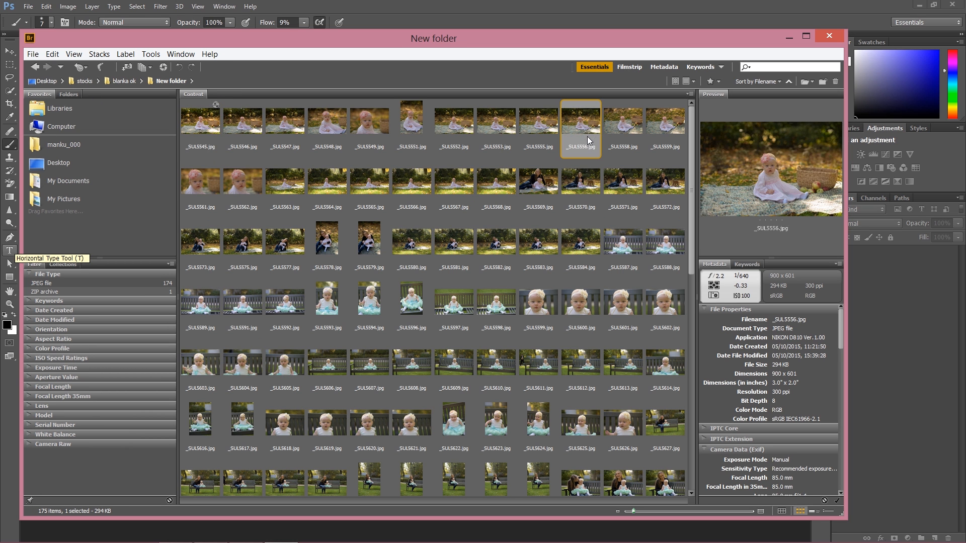
pyautogui.click(613, 143)
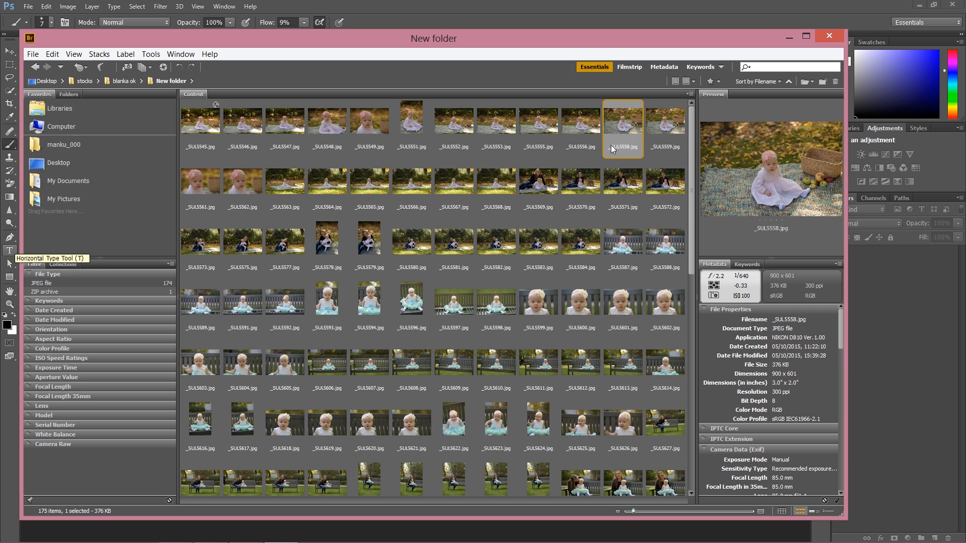
pyautogui.click(596, 133)
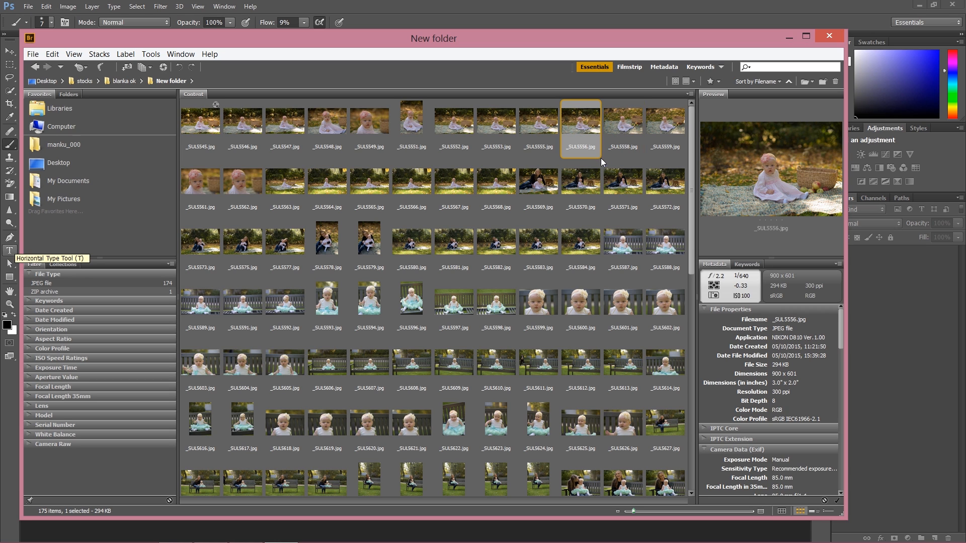
pyautogui.click(206, 138)
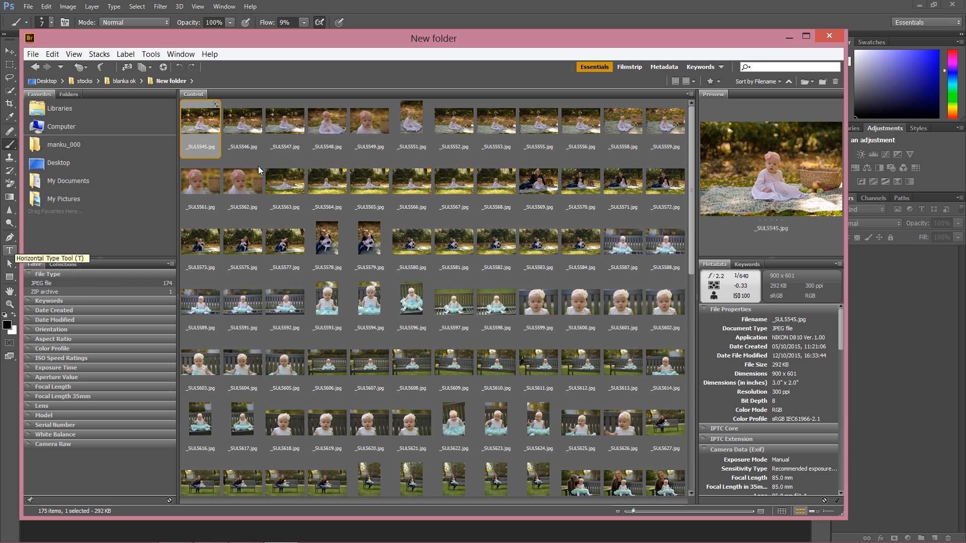
# - Find the Open in Camera Raw option for _SUL5545.jpg, close Bridge and look up Photoshop's Camera Raw Filter command
pyautogui.rightClick(202, 121)
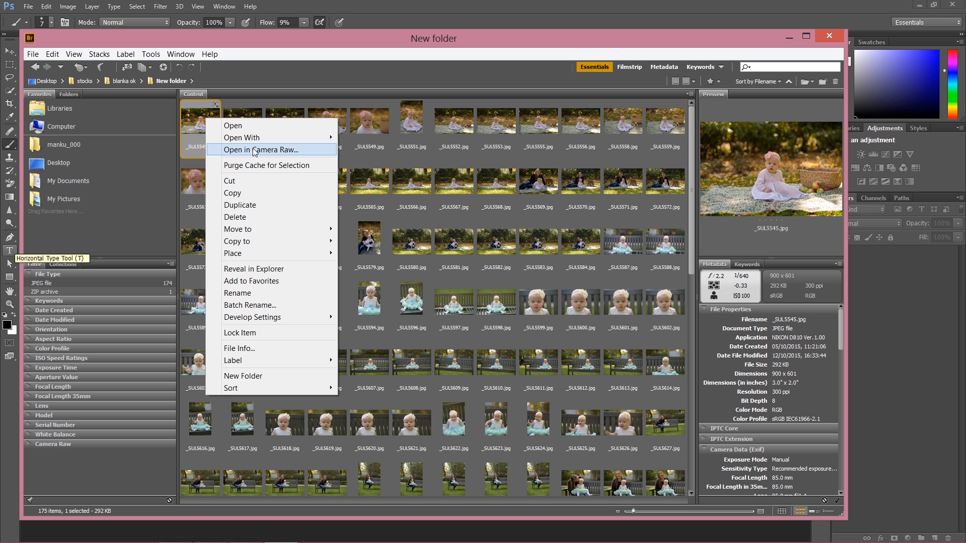
pyautogui.click(828, 35)
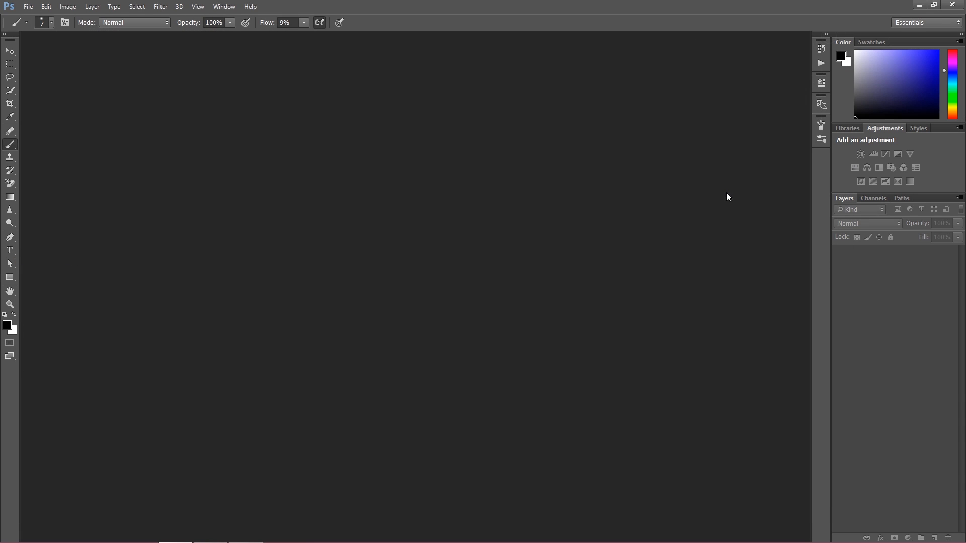
pyautogui.click(165, 9)
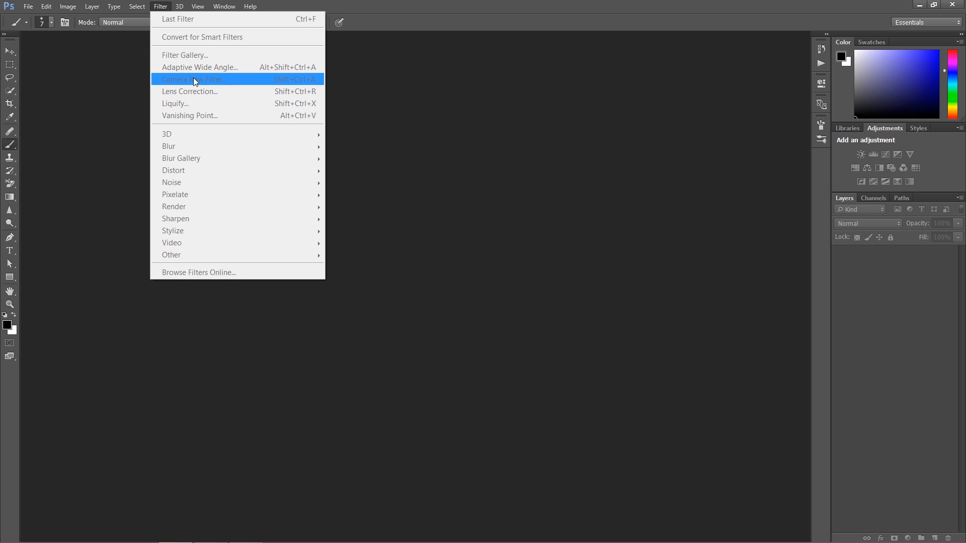
# - Switch to Bridge again and open _SUL5545.jpg in Camera Raw
pyautogui.click(28, 7)
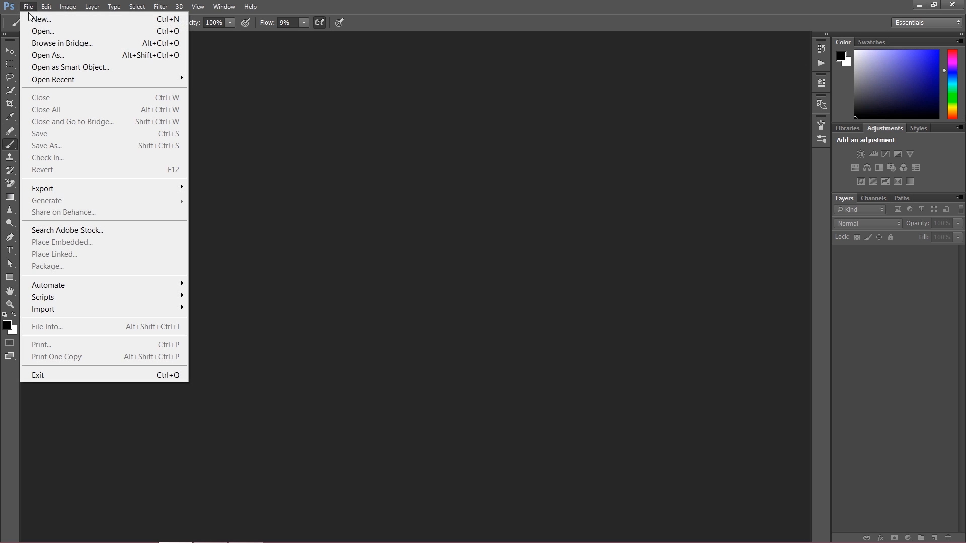
pyautogui.click(56, 43)
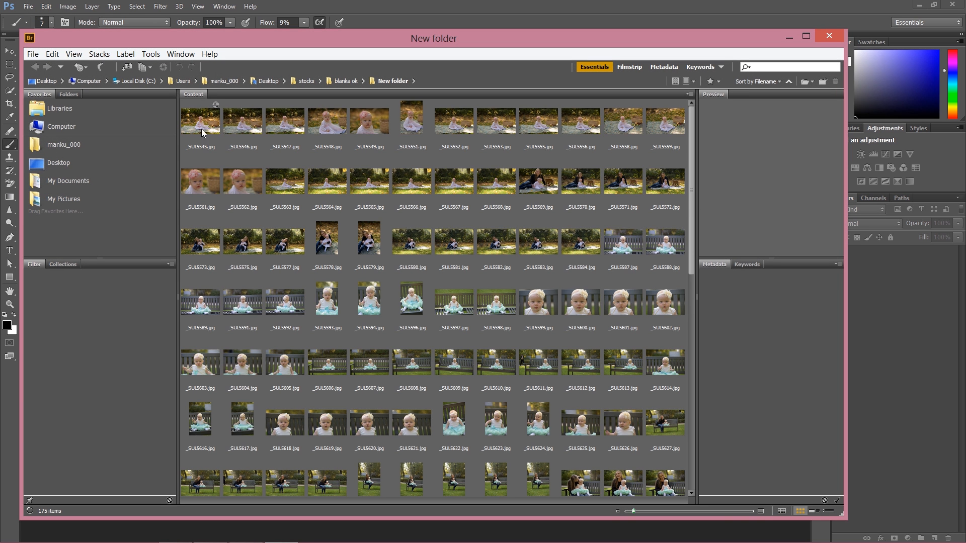
pyautogui.click(199, 118)
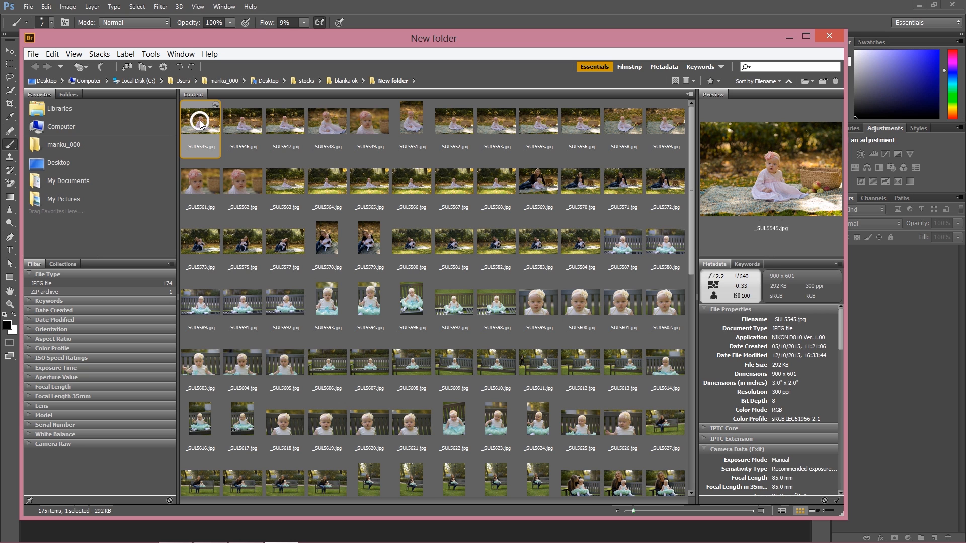
pyautogui.rightClick(202, 121)
pyautogui.click(260, 152)
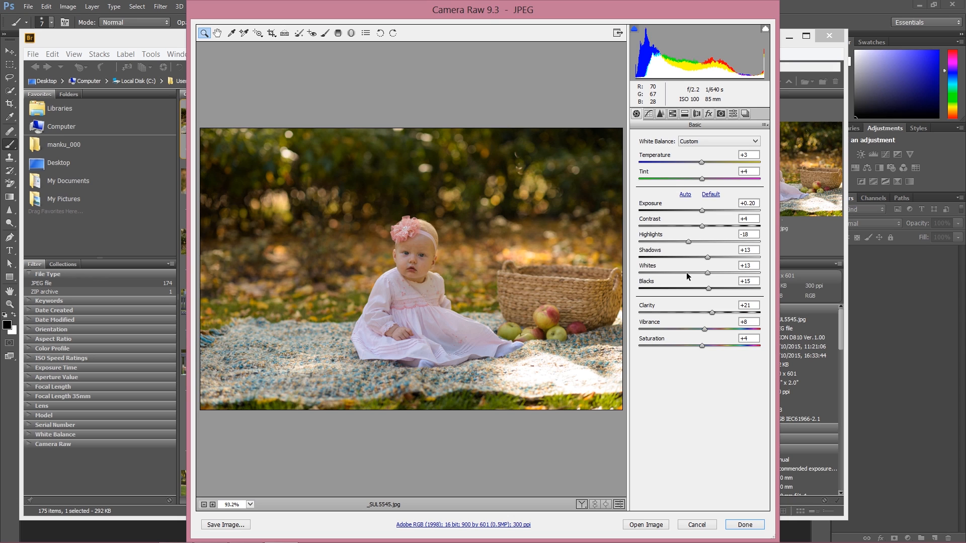
# - Reset the photo's adjustments to the Camera Raw defaults
pyautogui.click(764, 124)
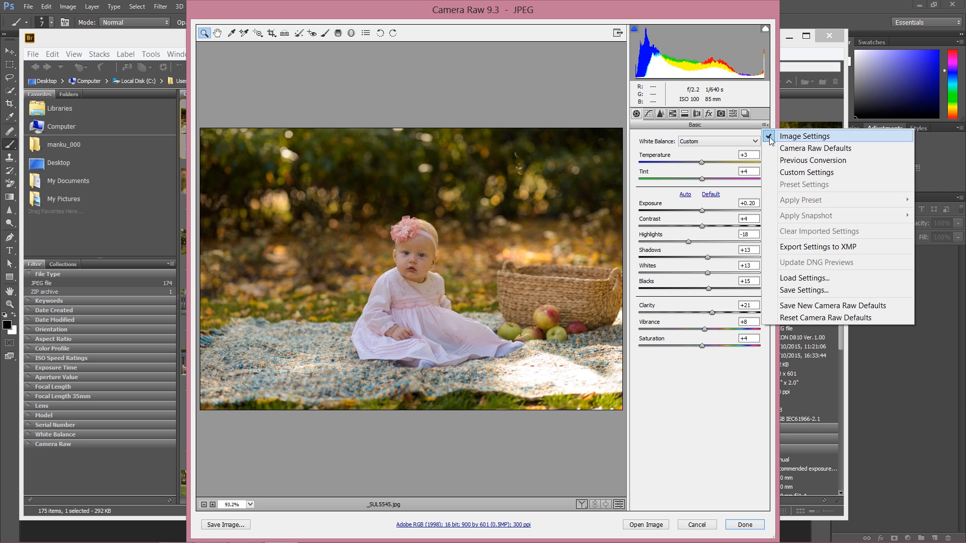
pyautogui.click(803, 318)
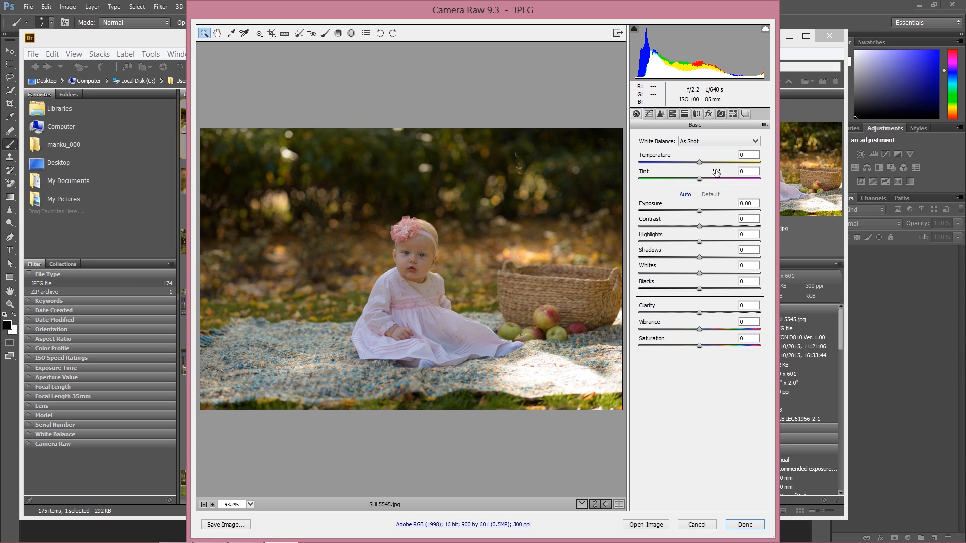
# - Look through the Detail, Tone Curve, HSL / Grayscale, Split Toning and Lens Corrections settings
pyautogui.click(660, 113)
pyautogui.click(660, 113)
pyautogui.click(672, 114)
pyautogui.click(655, 113)
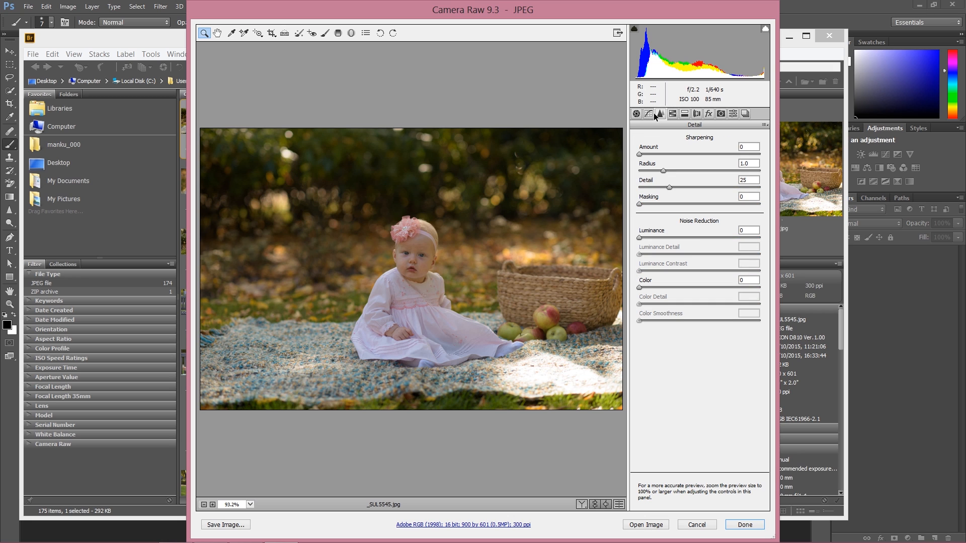
pyautogui.click(672, 113)
pyautogui.click(660, 114)
pyautogui.click(649, 114)
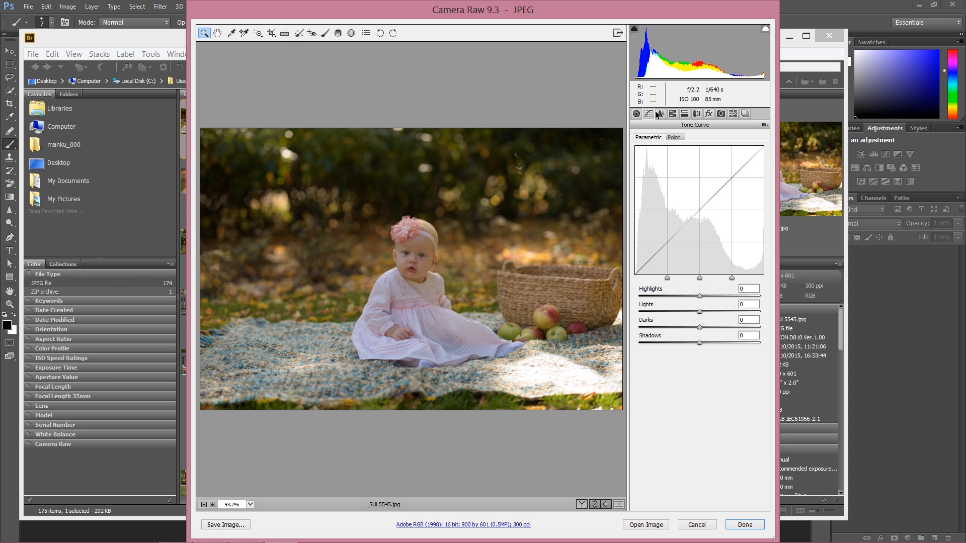
pyautogui.click(660, 114)
pyautogui.click(672, 113)
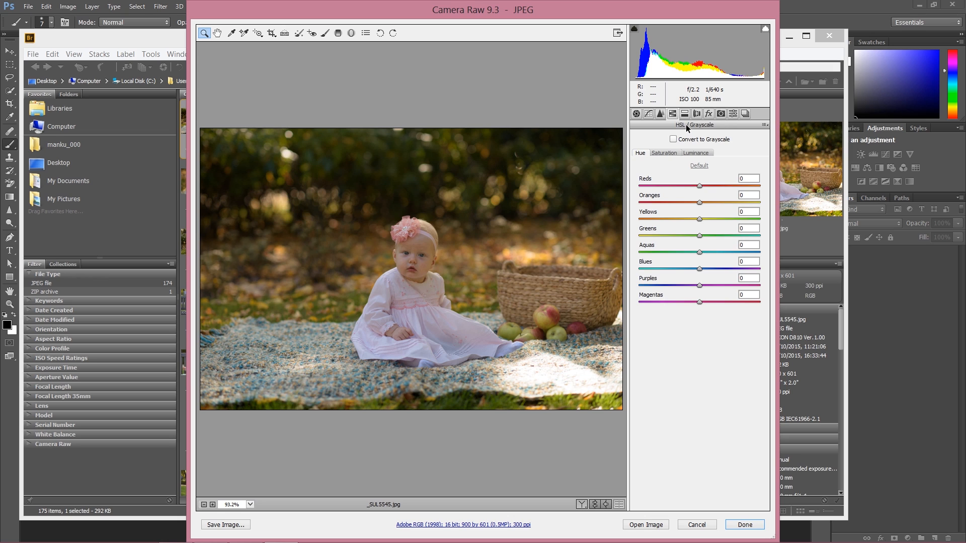
pyautogui.click(684, 114)
pyautogui.click(697, 114)
pyautogui.click(672, 114)
pyautogui.click(685, 114)
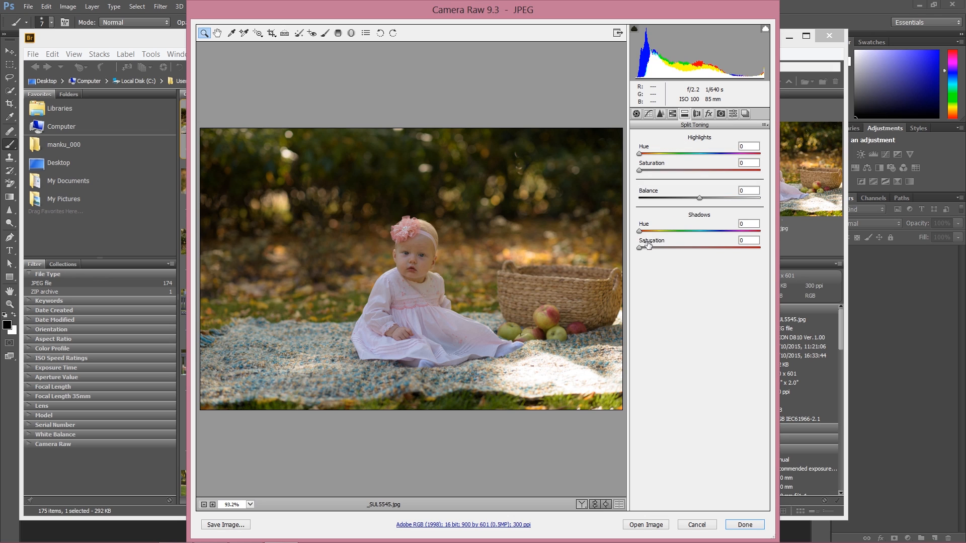
# - Review the Basic settings again, followed by Tone Curve, Detail and HSL / Grayscale
pyautogui.click(636, 114)
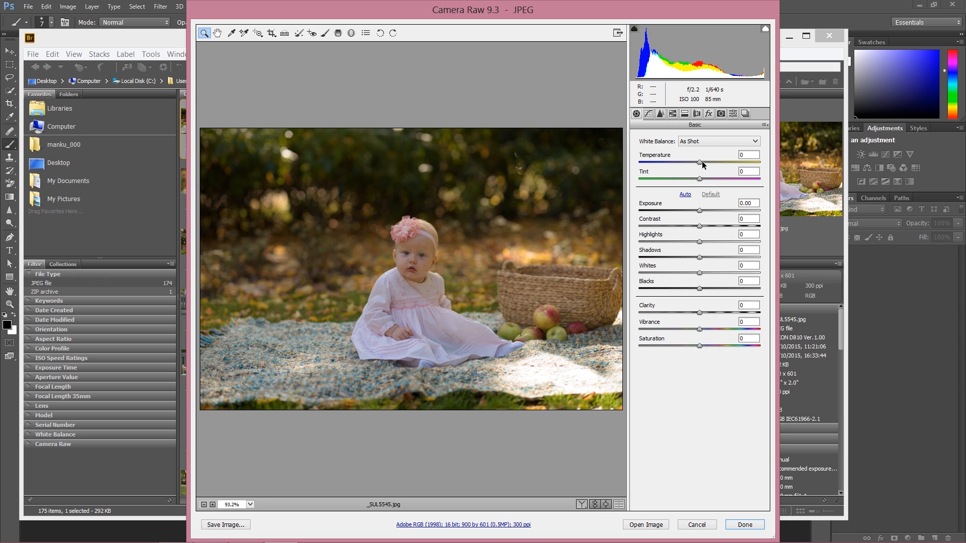
pyautogui.click(660, 115)
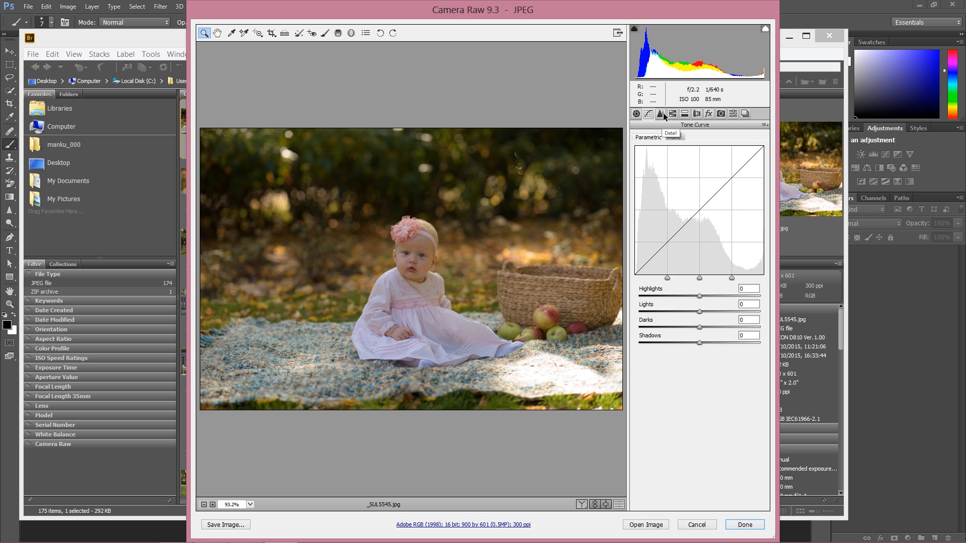
pyautogui.click(660, 115)
pyautogui.click(648, 114)
pyautogui.click(660, 115)
pyautogui.click(673, 114)
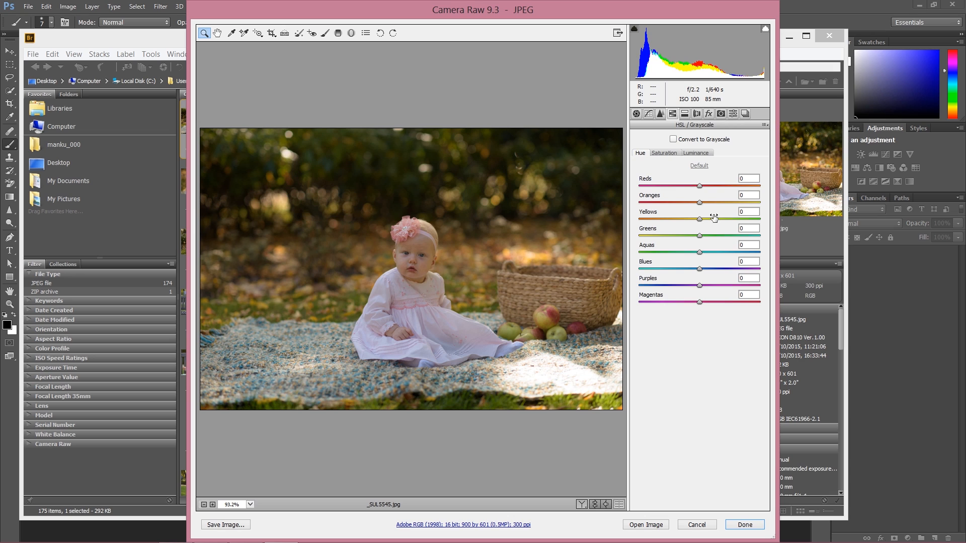
# - In the Basic adjustments, set Temperature to +5, Tint to +3, Contrast to +4 and Exposure to +0.10
pyautogui.click(636, 114)
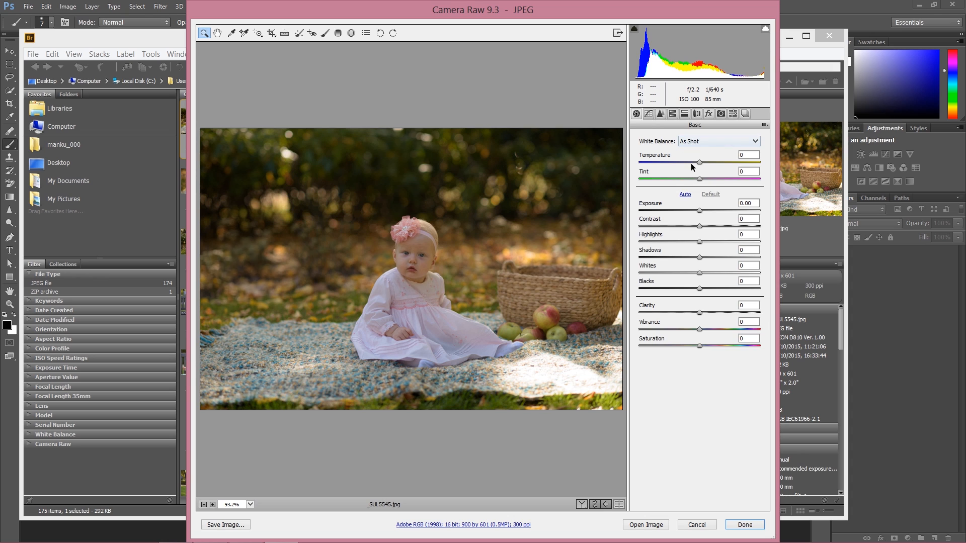
pyautogui.moveTo(701, 166); pyautogui.dragTo(704, 164)
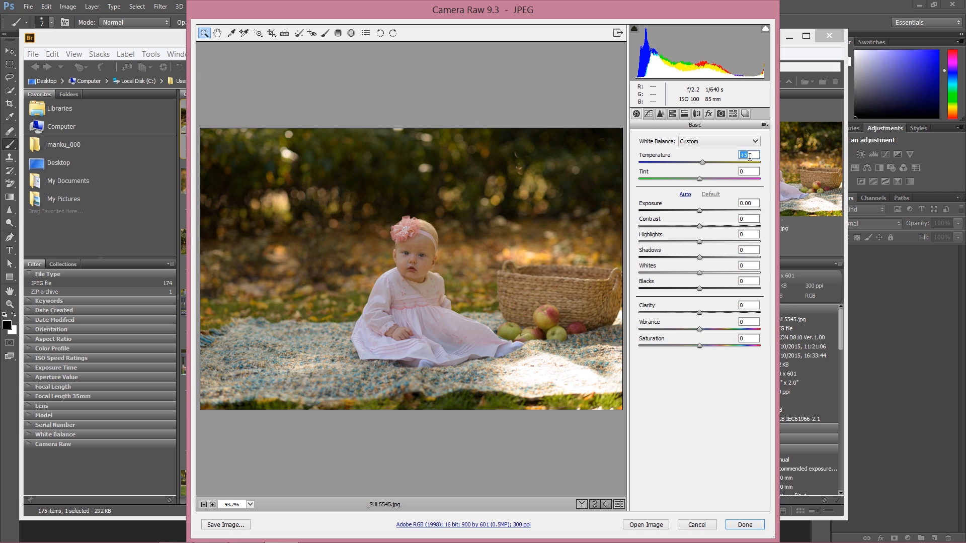
pyautogui.moveTo(701, 178); pyautogui.dragTo(705, 177)
pyautogui.moveTo(701, 227); pyautogui.dragTo(702, 227)
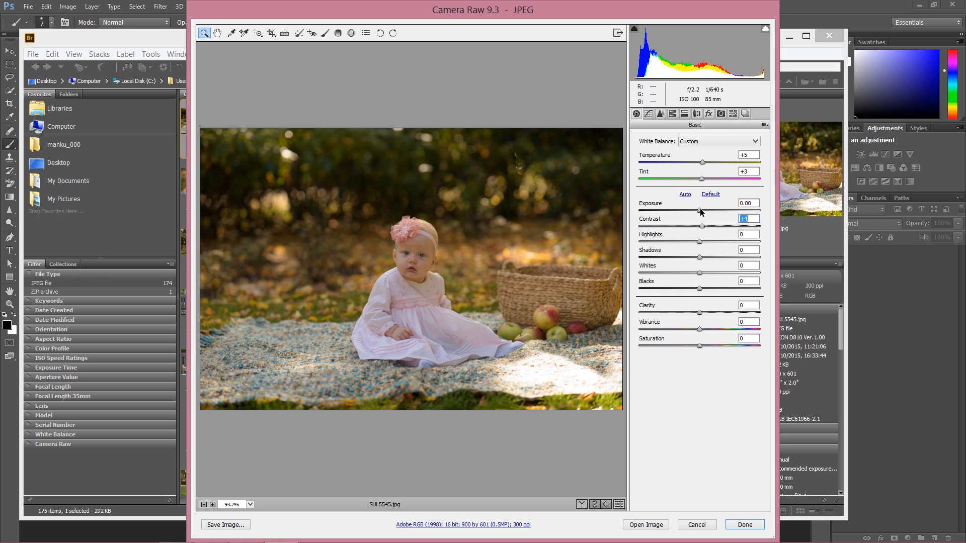
pyautogui.moveTo(699, 210)
pyautogui.mouseDown()
pyautogui.moveTo(691, 213)
pyautogui.moveTo(701, 213)
pyautogui.mouseUp()
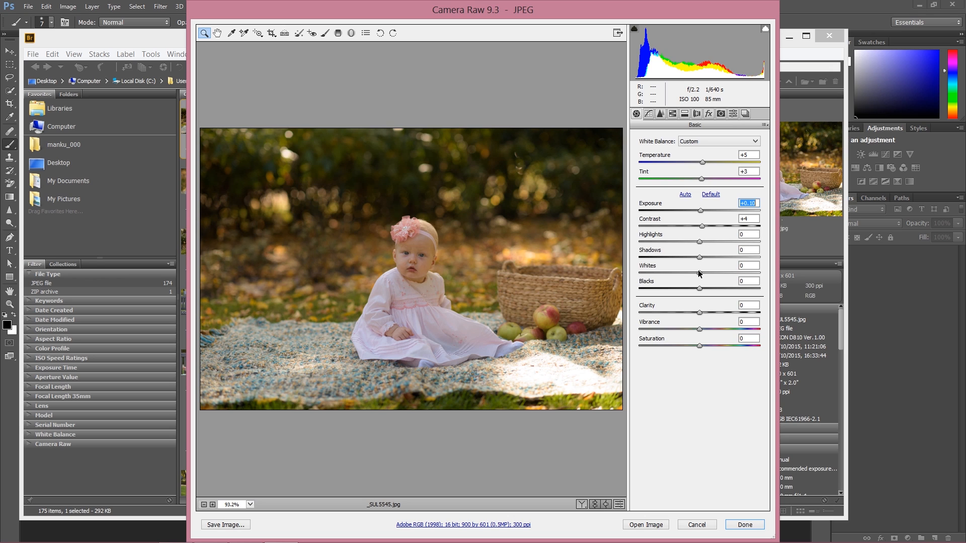
# - Set Shadows to +18, Blacks to +16 and Whites to +14
pyautogui.moveTo(699, 257); pyautogui.dragTo(711, 259)
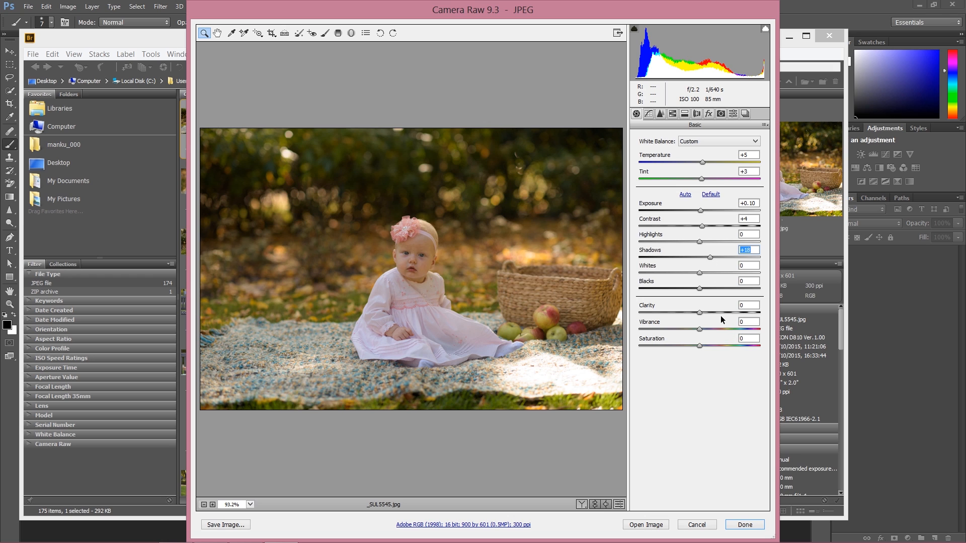
pyautogui.moveTo(704, 290); pyautogui.dragTo(708, 286)
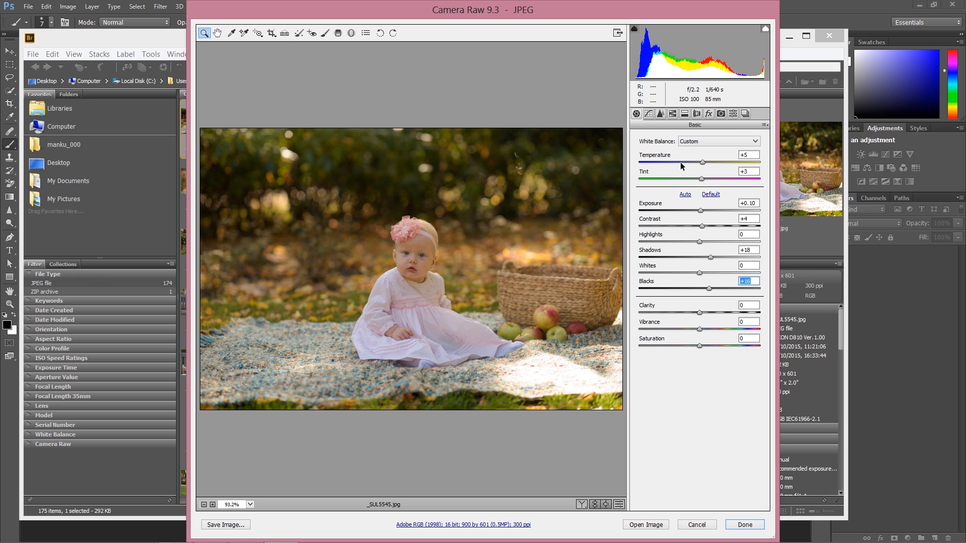
pyautogui.moveTo(699, 272); pyautogui.dragTo(707, 273)
# - Toggle the preview repeatedly to compare the photo before and after the tonal adjustments
pyautogui.press('p')
pyautogui.press('p')
pyautogui.press('p')
pyautogui.press('p')
pyautogui.press('p')
pyautogui.press('p')
pyautogui.press('p')
pyautogui.press('p')
# - Set Highlights to +13 and Clarity to +10
pyautogui.moveTo(700, 241); pyautogui.dragTo(707, 239)
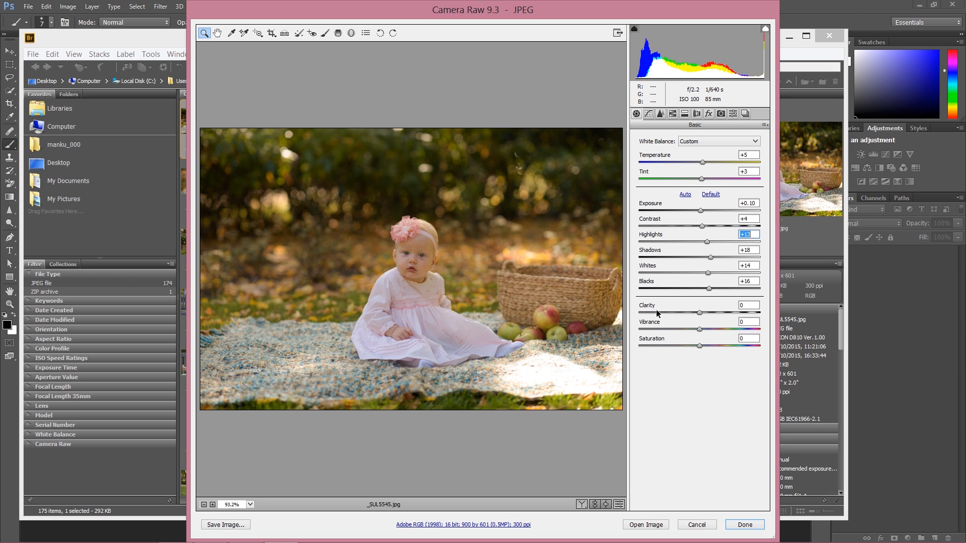
pyautogui.moveTo(701, 313)
pyautogui.mouseDown()
pyautogui.moveTo(717, 316)
pyautogui.moveTo(706, 310)
pyautogui.mouseUp()
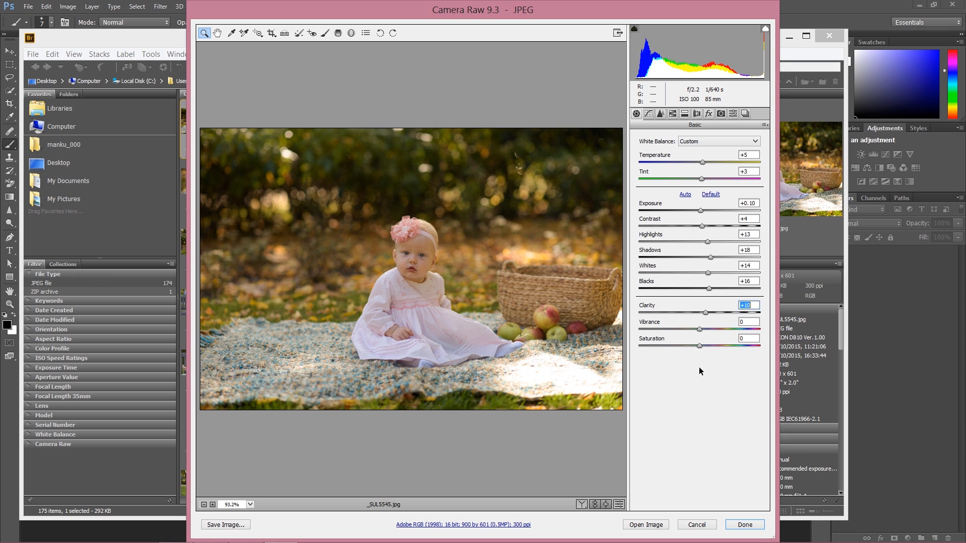
# - Try Vibrance at +100 and -100, and settle on Vibrance +15 and Saturation +8
pyautogui.moveTo(699, 329); pyautogui.dragTo(776, 333)
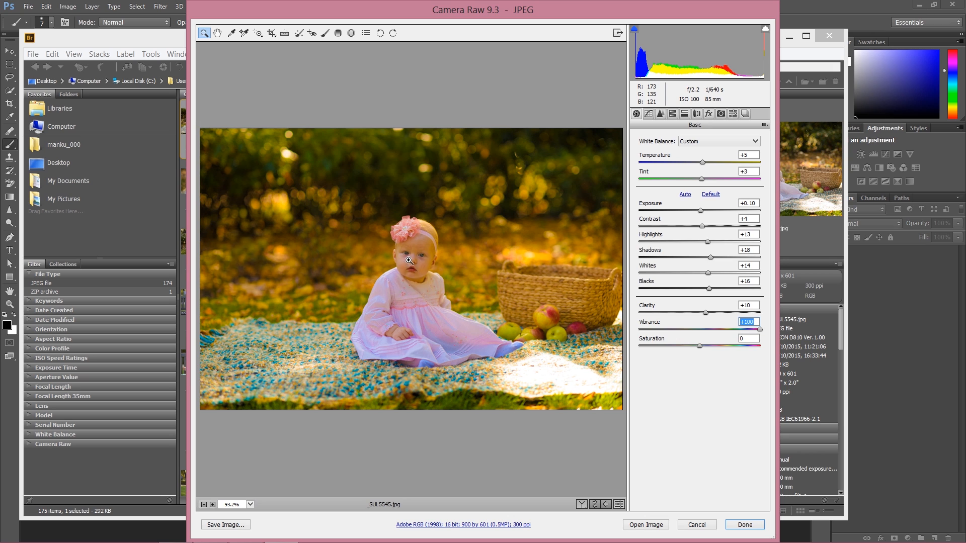
pyautogui.moveTo(759, 329); pyautogui.dragTo(619, 312)
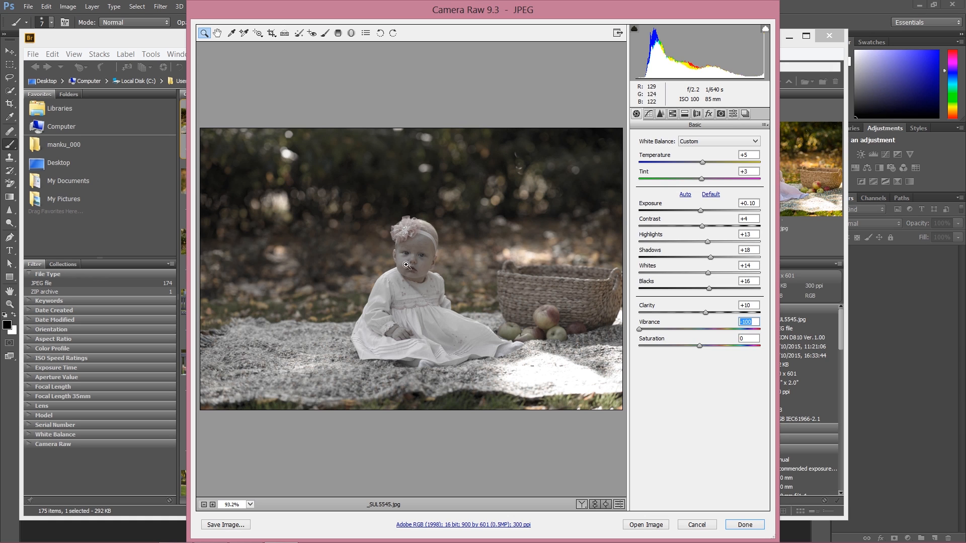
pyautogui.moveTo(637, 328); pyautogui.dragTo(705, 327)
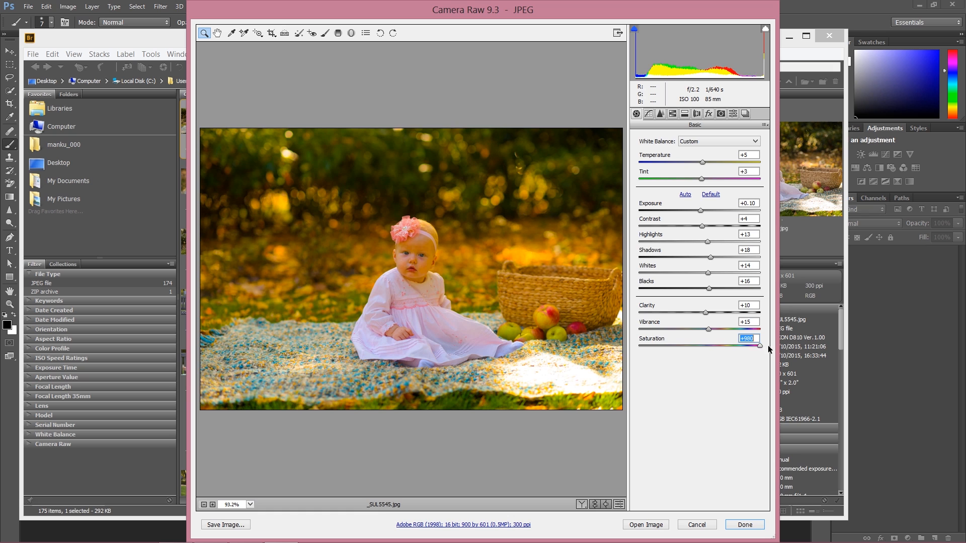
pyautogui.moveTo(711, 346)
pyautogui.mouseDown()
pyautogui.moveTo(605, 321)
pyautogui.moveTo(716, 342)
pyautogui.moveTo(705, 338)
pyautogui.mouseUp()
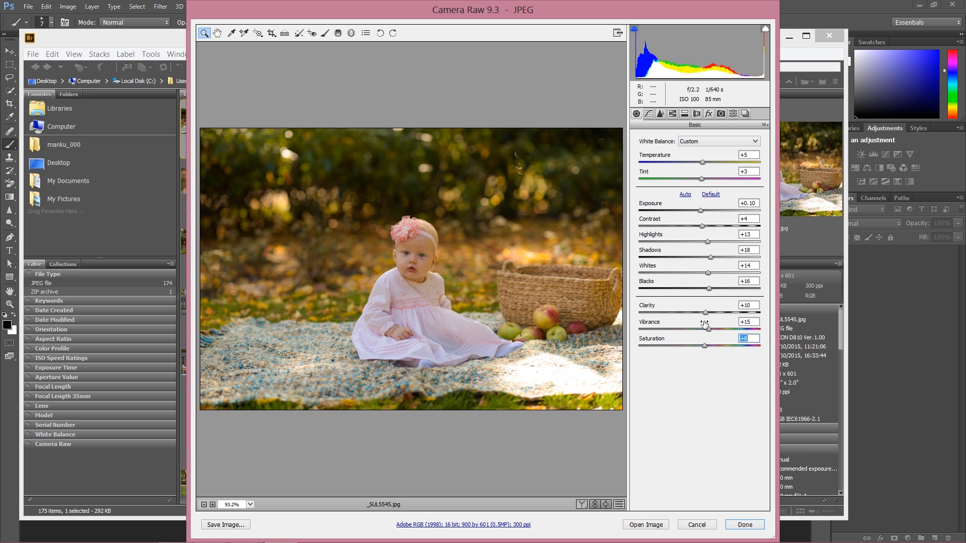
# - Compare the original and adjusted versions of the photo, ending on the adjusted one
pyautogui.press('p')
pyautogui.press('p')
pyautogui.press('p')
pyautogui.press('p')
pyautogui.press('p')
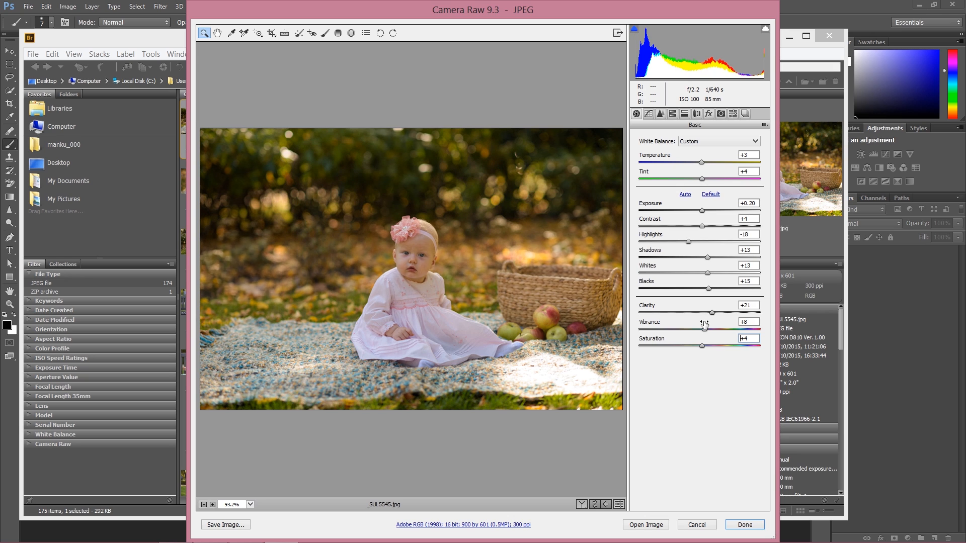
pyautogui.press('p')
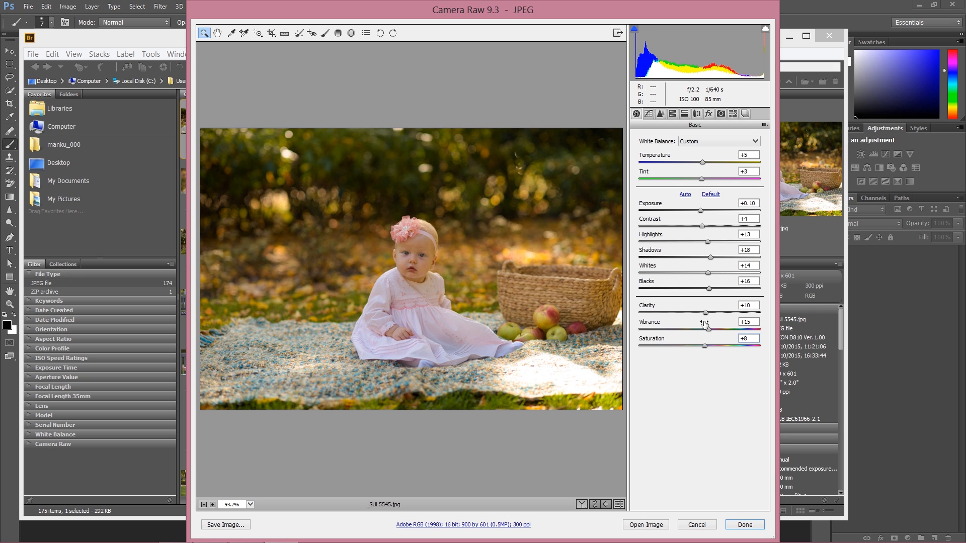
pyautogui.press('p')
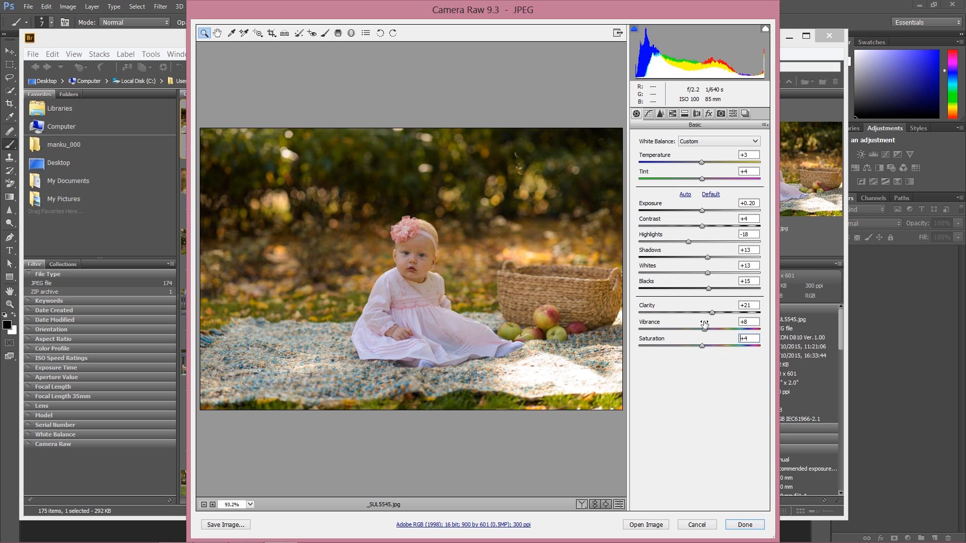
pyautogui.press('p')
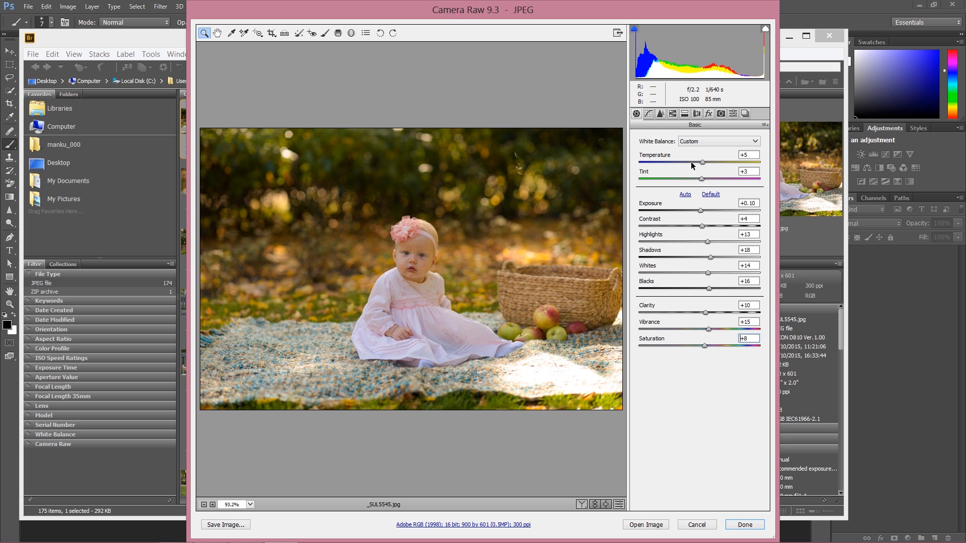
# - Adjust the parametric tone curve to Highlights +13 and Shadows -15, with the shadow split point moved slightly towards the midtones
pyautogui.click(648, 114)
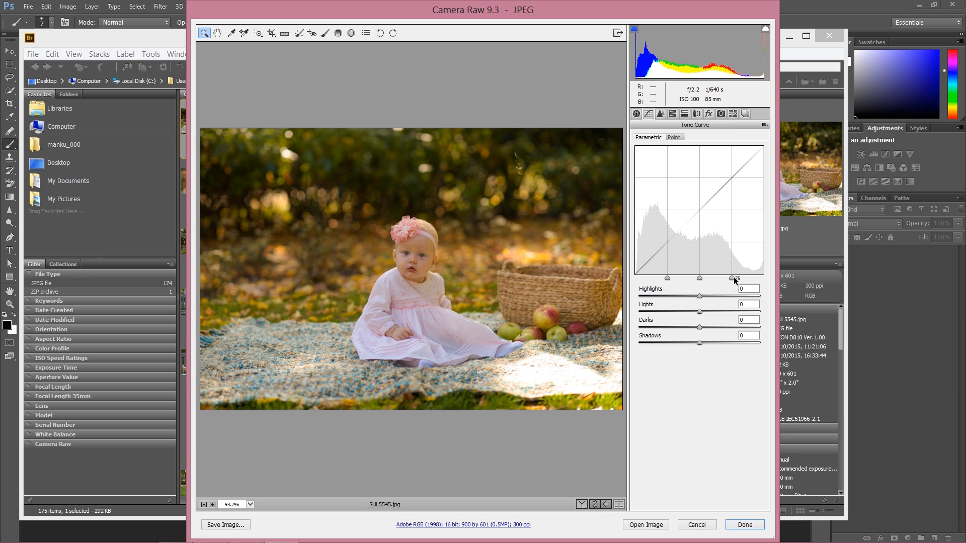
pyautogui.moveTo(667, 278); pyautogui.dragTo(669, 278)
pyautogui.moveTo(700, 296)
pyautogui.mouseDown()
pyautogui.moveTo(719, 296)
pyautogui.moveTo(710, 296)
pyautogui.mouseUp()
pyautogui.moveTo(700, 343); pyautogui.dragTo(686, 342)
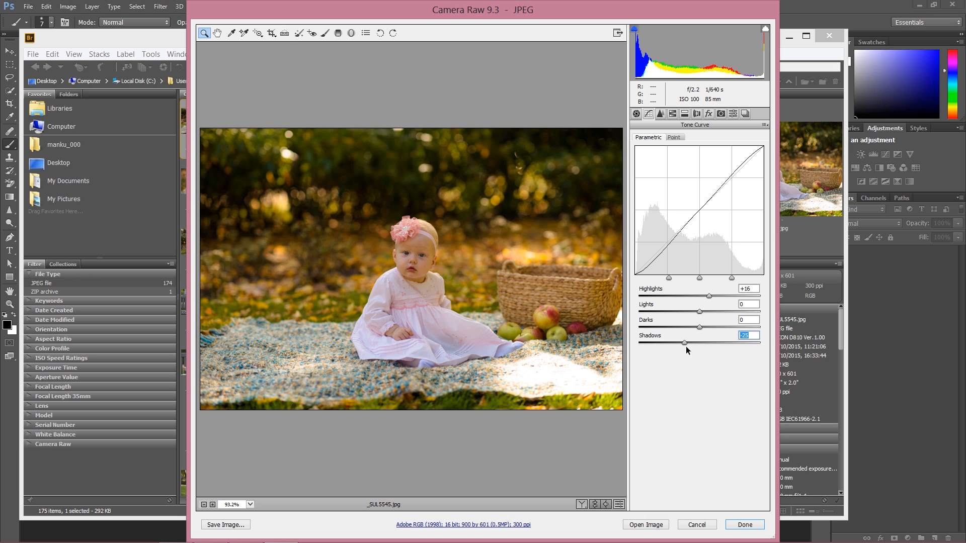
pyautogui.moveTo(685, 343); pyautogui.dragTo(690, 343)
pyautogui.moveTo(708, 295); pyautogui.dragTo(706, 295)
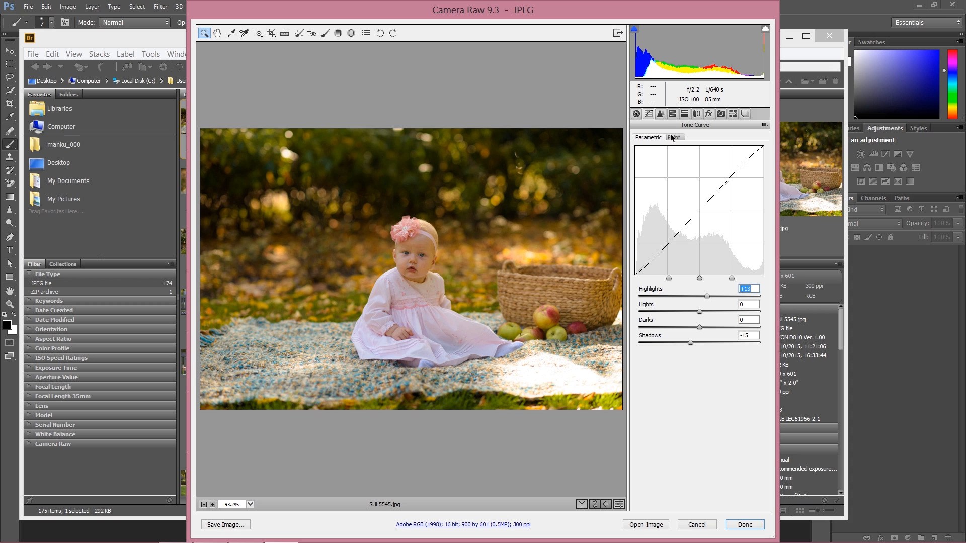
# - Sharpen the photo with an Amount of 34 and Masking of 27, testing Masking at 100 on the way
pyautogui.click(660, 115)
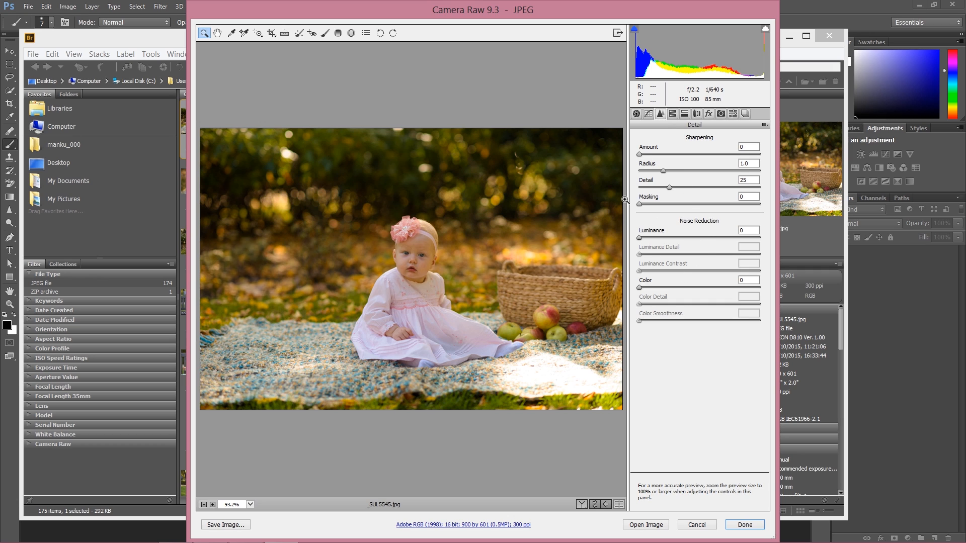
pyautogui.moveTo(641, 152)
pyautogui.mouseDown()
pyautogui.moveTo(683, 154)
pyautogui.moveTo(656, 150)
pyautogui.mouseUp()
pyautogui.moveTo(639, 154)
pyautogui.mouseDown()
pyautogui.moveTo(671, 158)
pyautogui.moveTo(601, 152)
pyautogui.moveTo(676, 155)
pyautogui.moveTo(635, 154)
pyautogui.mouseUp()
pyautogui.moveTo(644, 202)
pyautogui.mouseDown()
pyautogui.moveTo(707, 203)
pyautogui.moveTo(637, 203)
pyautogui.mouseUp()
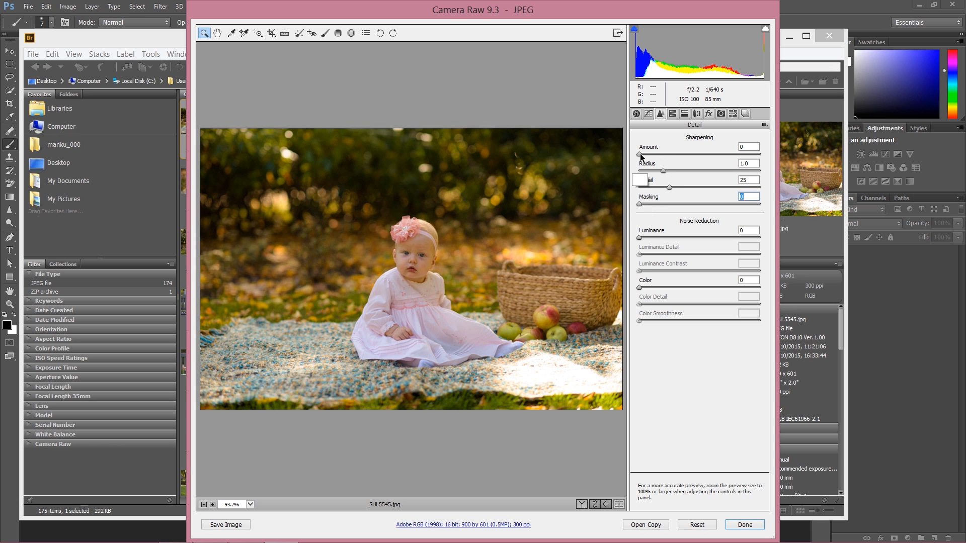
pyautogui.moveTo(640, 154); pyautogui.dragTo(666, 153)
pyautogui.keyDown('alt'); pyautogui.moveTo(647, 202); pyautogui.dragTo(777, 206); pyautogui.keyUp('alt')
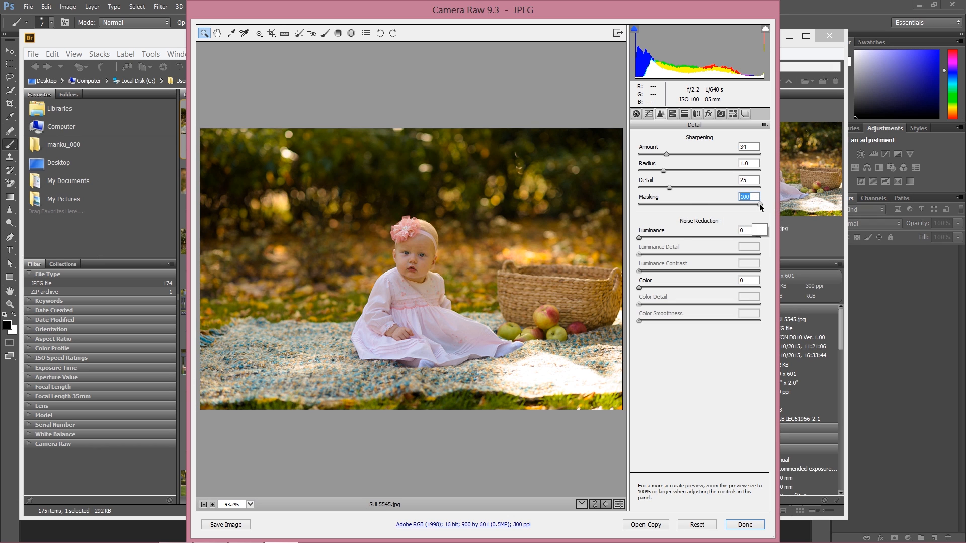
pyautogui.keyDown('alt'); pyautogui.moveTo(759, 205); pyautogui.dragTo(672, 204); pyautogui.keyUp('alt')
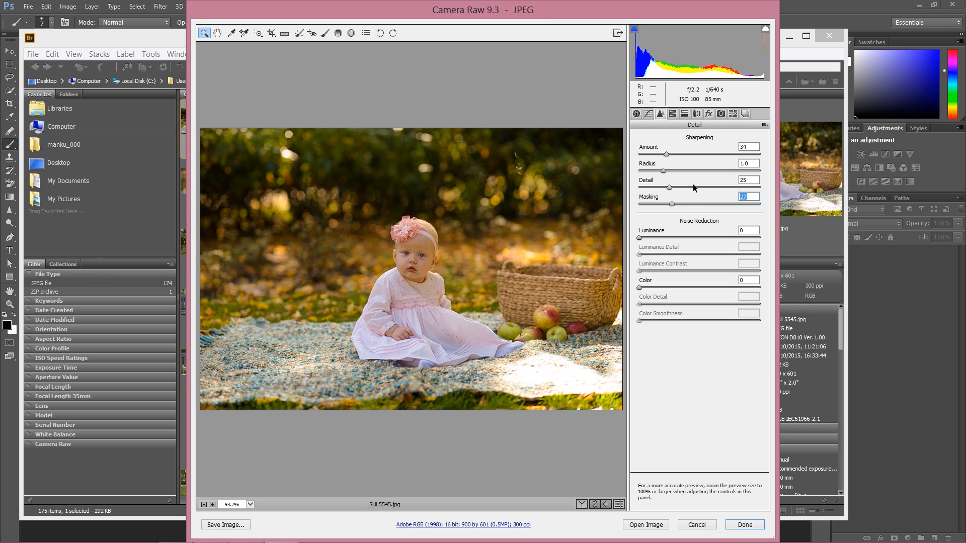
# - Review the HSL hue, saturation and luminance sliders against the Basic settings, ending on the hue sliders
pyautogui.click(673, 114)
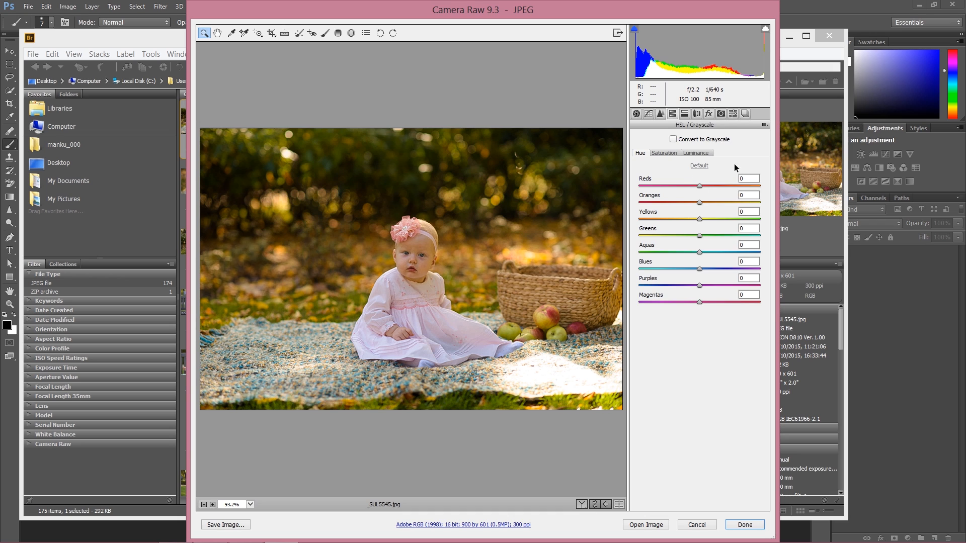
pyautogui.click(636, 113)
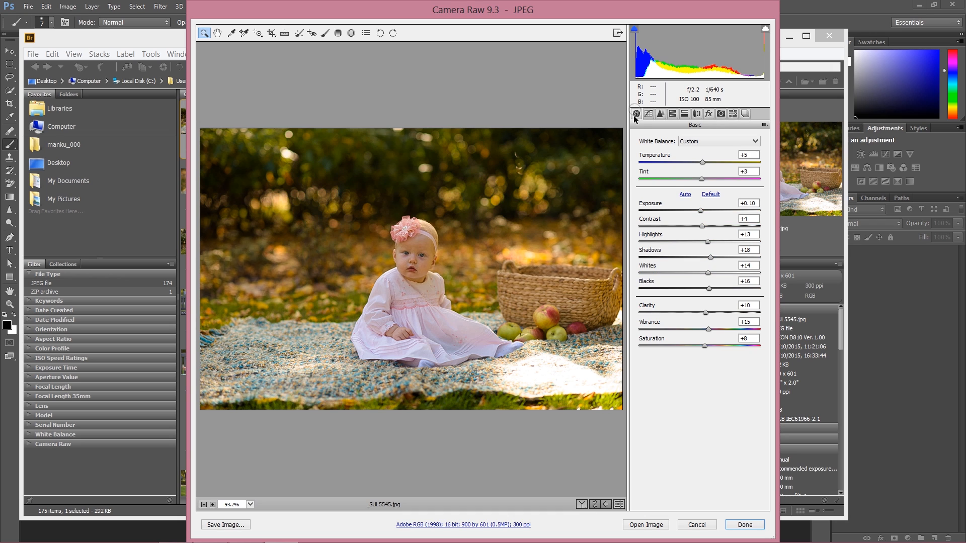
pyautogui.click(673, 115)
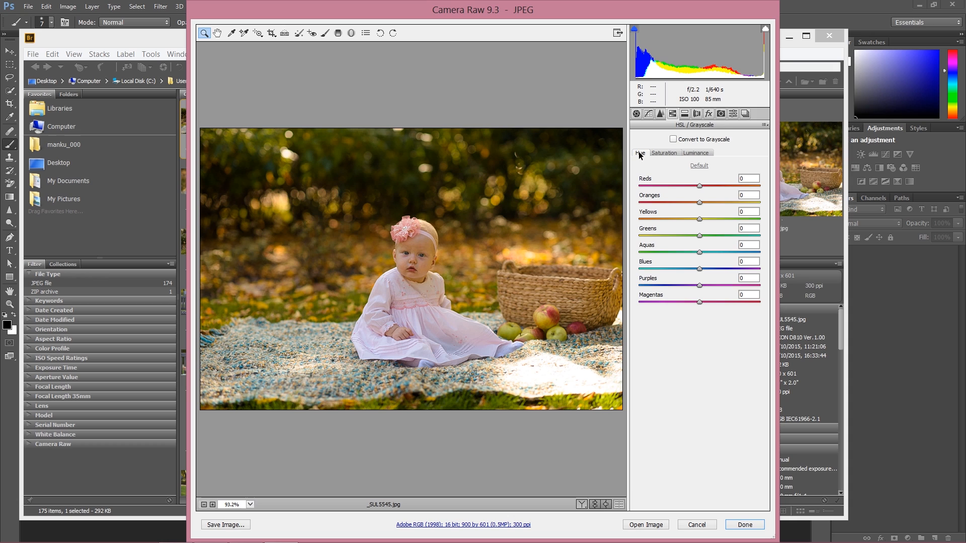
pyautogui.click(663, 151)
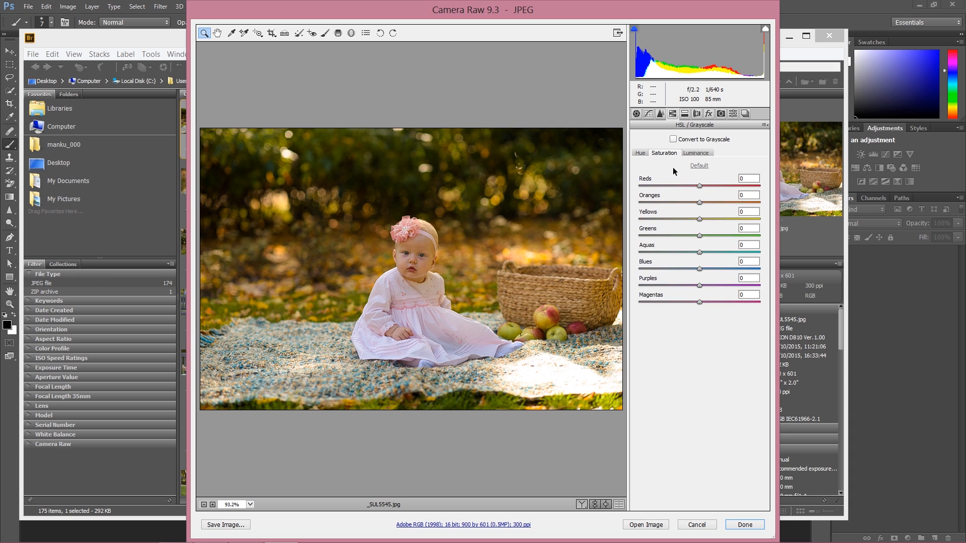
pyautogui.click(696, 153)
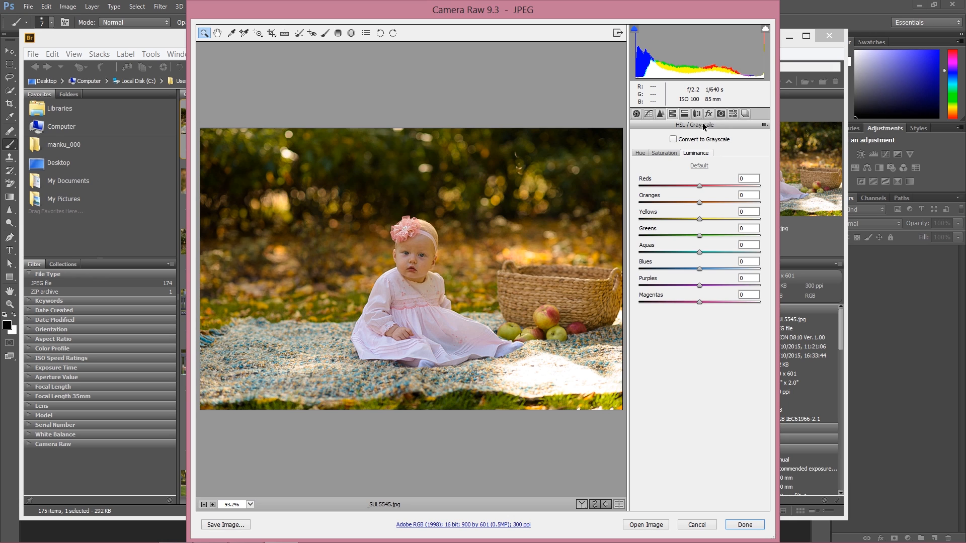
pyautogui.click(639, 155)
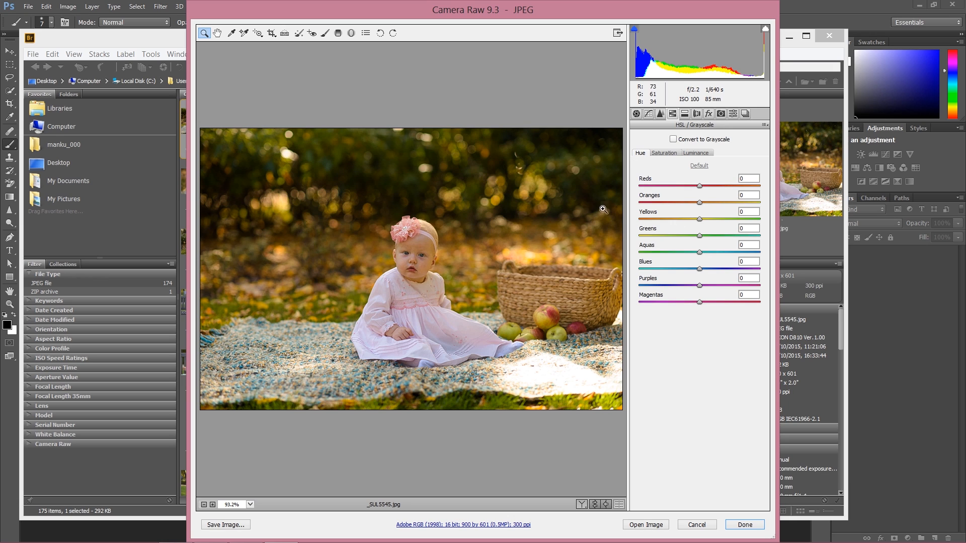
# - Shift the photo's hues to Greens +11, Aquas +21, Purples +16 and Magentas +1, keeping Oranges at 0
pyautogui.moveTo(699, 236); pyautogui.dragTo(697, 203)
pyautogui.doubleClick(688, 218)
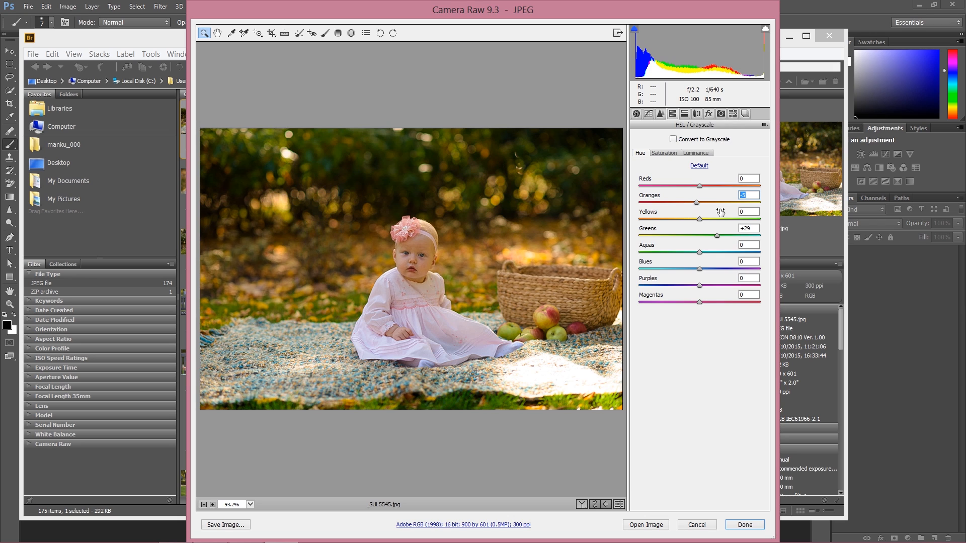
pyautogui.write('0')
pyautogui.moveTo(703, 236)
pyautogui.mouseDown()
pyautogui.moveTo(635, 220)
pyautogui.moveTo(706, 236)
pyautogui.mouseUp()
pyautogui.moveTo(700, 301)
pyautogui.mouseDown()
pyautogui.moveTo(741, 302)
pyautogui.moveTo(641, 301)
pyautogui.moveTo(699, 300)
pyautogui.moveTo(733, 285)
pyautogui.moveTo(642, 285)
pyautogui.moveTo(709, 286)
pyautogui.mouseUp()
pyautogui.moveTo(703, 252)
pyautogui.mouseDown()
pyautogui.moveTo(720, 254)
pyautogui.moveTo(712, 252)
pyautogui.mouseUp()
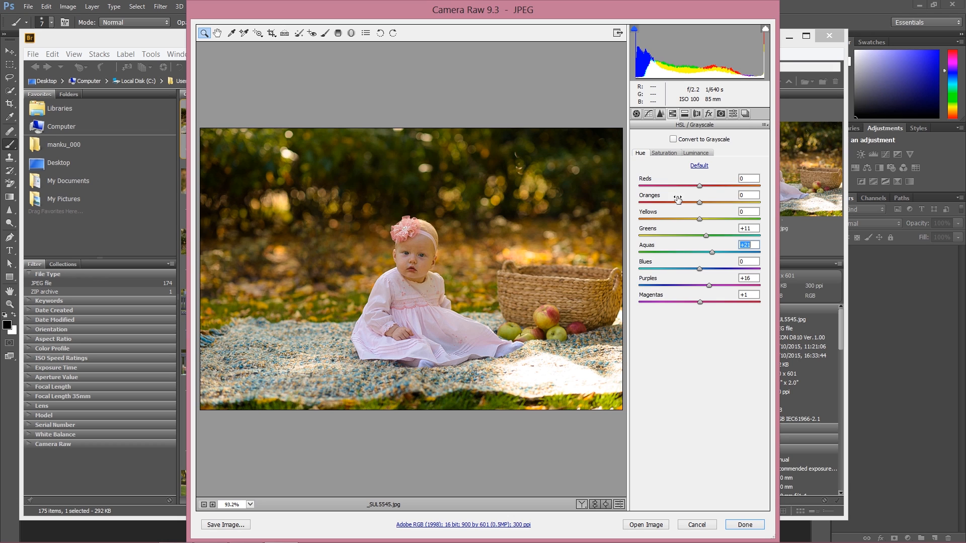
# - Raise the HSL saturation to Reds +17, Greens +19, Purples +27 and Magentas +16
pyautogui.click(664, 153)
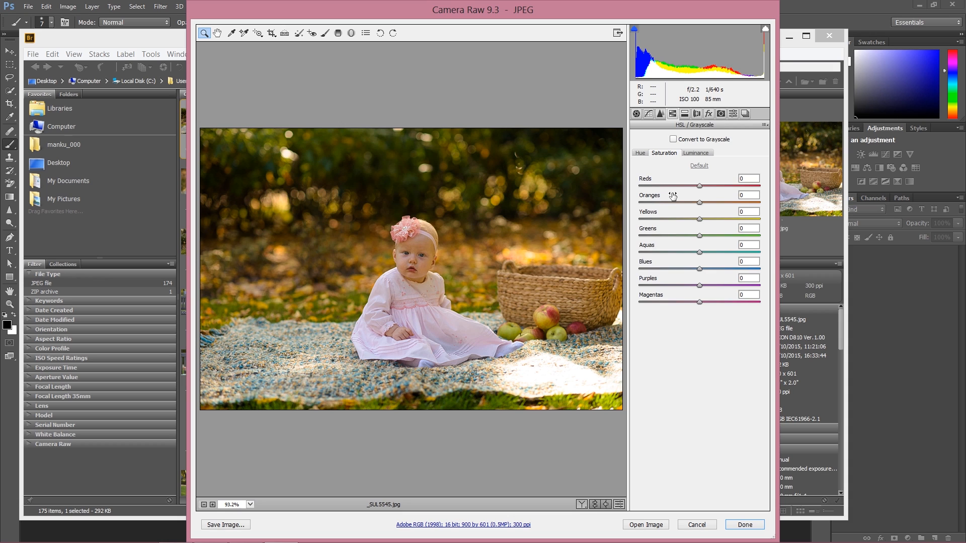
pyautogui.moveTo(703, 237); pyautogui.dragTo(714, 240)
pyautogui.moveTo(700, 186)
pyautogui.mouseDown()
pyautogui.moveTo(748, 200)
pyautogui.moveTo(711, 189)
pyautogui.mouseUp()
pyautogui.moveTo(700, 285); pyautogui.dragTo(714, 301)
# - Switch repeatedly between the photo's original and adjusted previews to compare the color changes, ending on the adjusted one
pyautogui.hotkey('ctrl', 'alt', 'p')
pyautogui.hotkey('ctrl', 'alt', 'p')
pyautogui.hotkey('ctrl', 'alt', 'p')
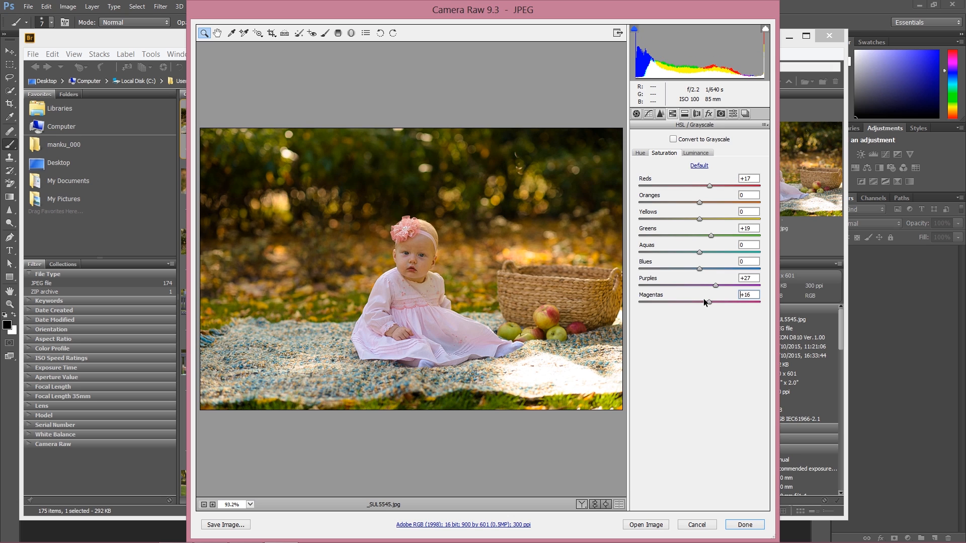
pyautogui.hotkey('ctrl', 'alt', 'p')
pyautogui.hotkey('ctrl', 'alt', 'p')
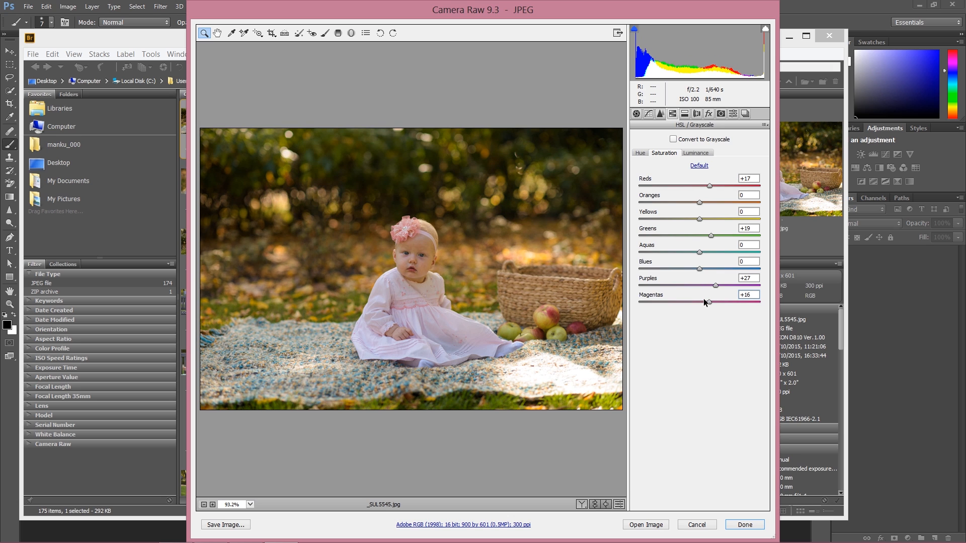
pyautogui.hotkey('ctrl', 'alt', 'p')
pyautogui.hotkey('ctrl', 'alt', 'p')
pyautogui.hotkey('ctrl', 'alt', 'p')
pyautogui.hotkey('ctrl', 'alt', 'p')
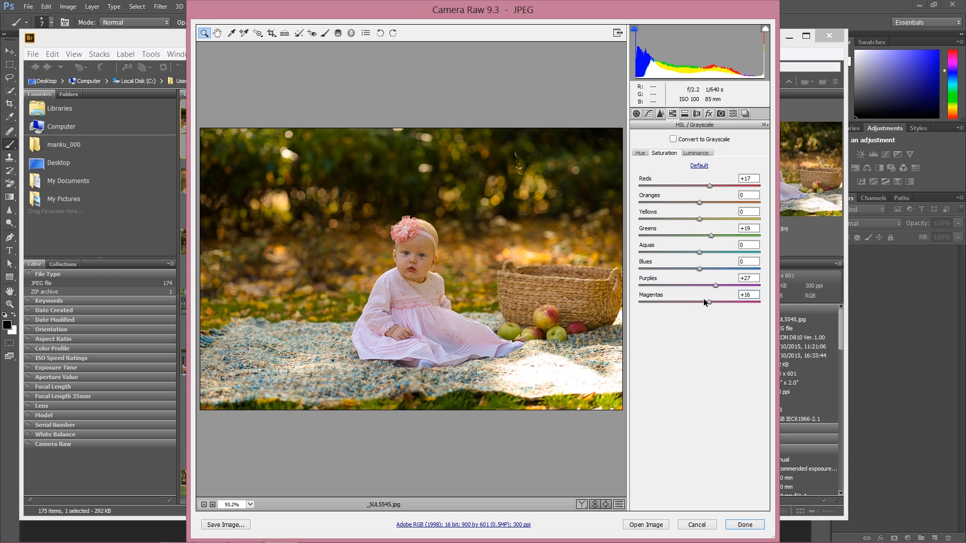
pyautogui.press('alt')
pyautogui.hotkey('ctrl', 'alt', 'p')
pyautogui.hotkey('ctrl', 'alt', 'p')
pyautogui.hotkey('ctrl', 'alt', 'p')
pyautogui.hotkey('ctrl', 'alt', 'p')
pyautogui.hotkey('ctrl', 'alt', 'p')
pyautogui.hotkey('ctrl', 'alt', 'p')
# - Set the HSL luminance to Oranges +13, Greens +18, Purples +17 and Magentas +3, testing Magentas at +100 on the way
pyautogui.click(694, 154)
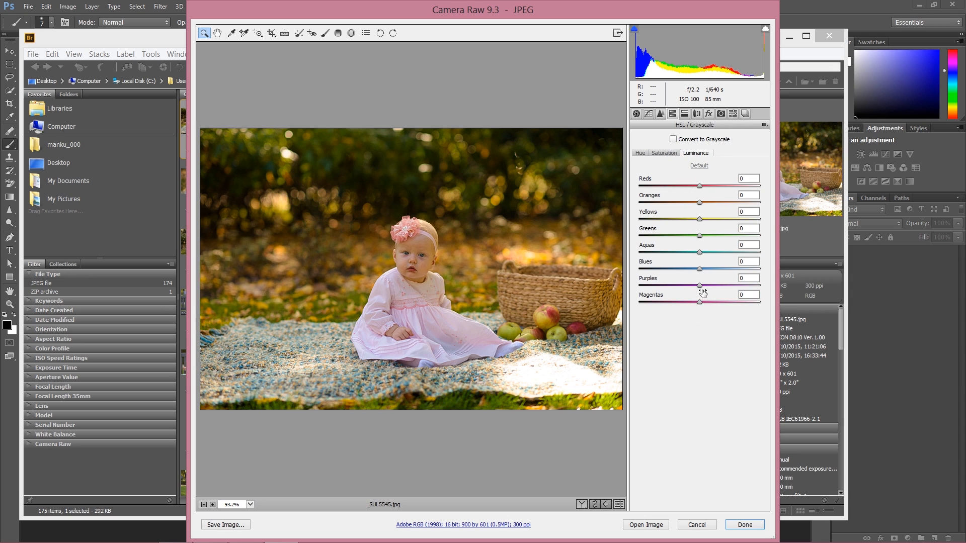
pyautogui.moveTo(700, 299); pyautogui.dragTo(763, 314)
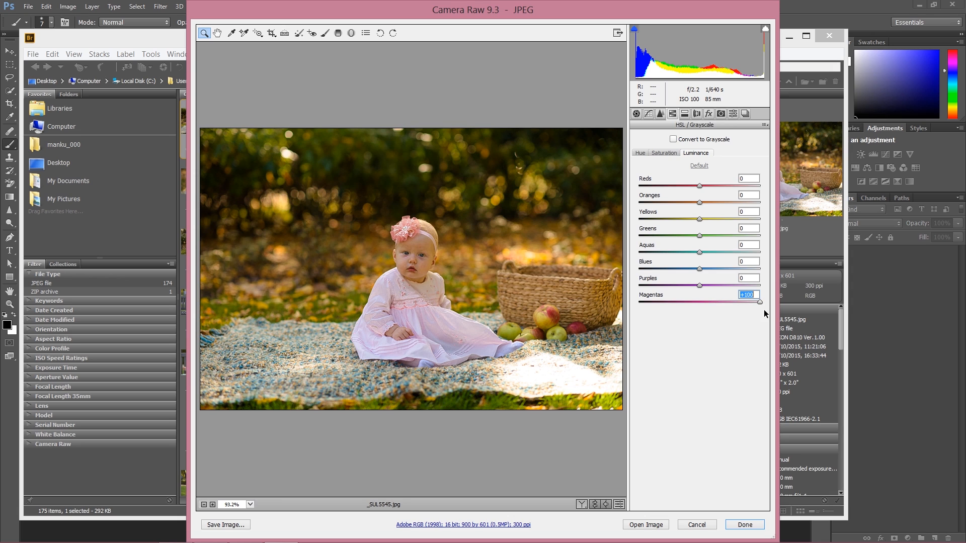
pyautogui.moveTo(750, 312); pyautogui.dragTo(711, 281)
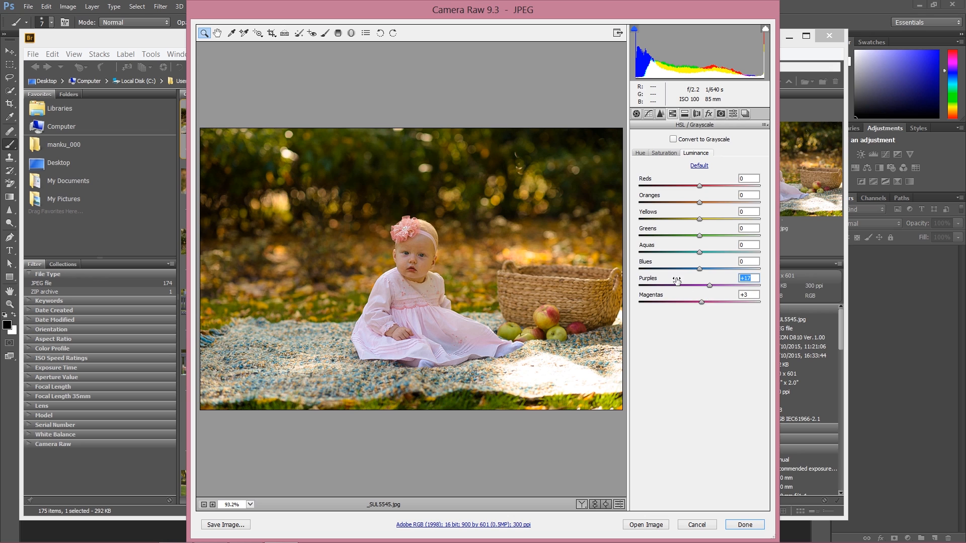
pyautogui.moveTo(699, 235); pyautogui.dragTo(682, 235)
pyautogui.moveTo(706, 235); pyautogui.dragTo(711, 238)
pyautogui.moveTo(700, 203)
pyautogui.mouseDown()
pyautogui.moveTo(720, 205)
pyautogui.moveTo(708, 202)
pyautogui.mouseUp()
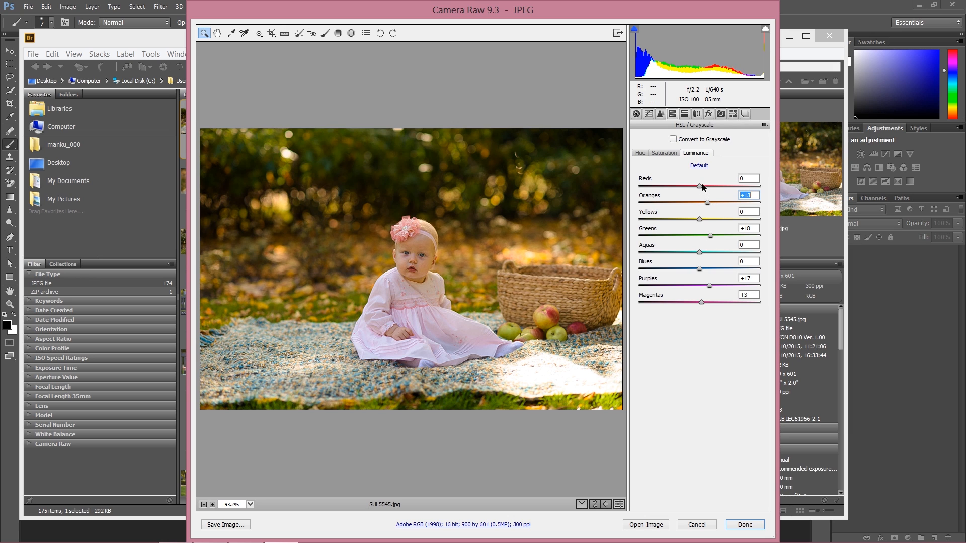
# - Try small changes to the Yellows and Oranges saturation and the Oranges hue, and return to the luminance sliders
pyautogui.click(662, 154)
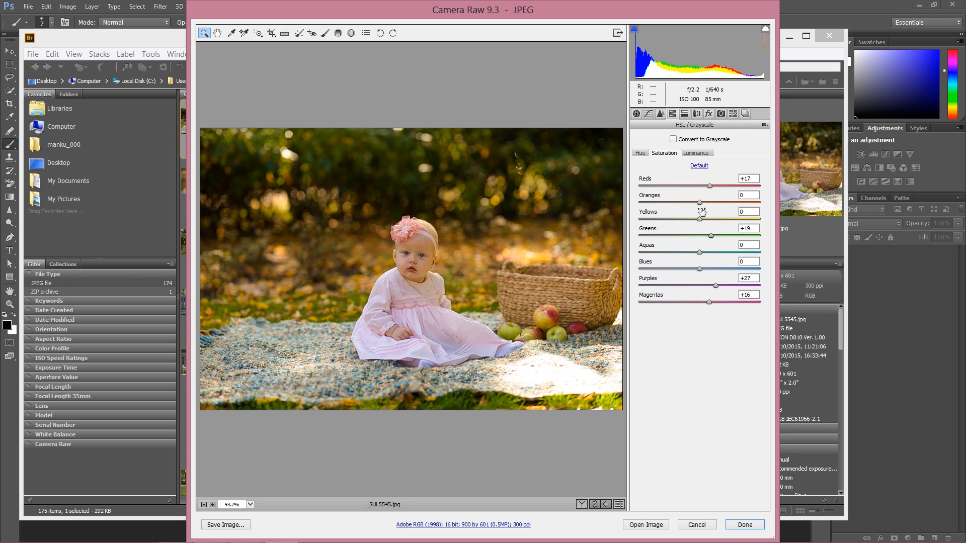
pyautogui.moveTo(690, 218)
pyautogui.mouseDown()
pyautogui.moveTo(679, 219)
pyautogui.moveTo(700, 219)
pyautogui.moveTo(694, 202)
pyautogui.mouseUp()
pyautogui.click(640, 153)
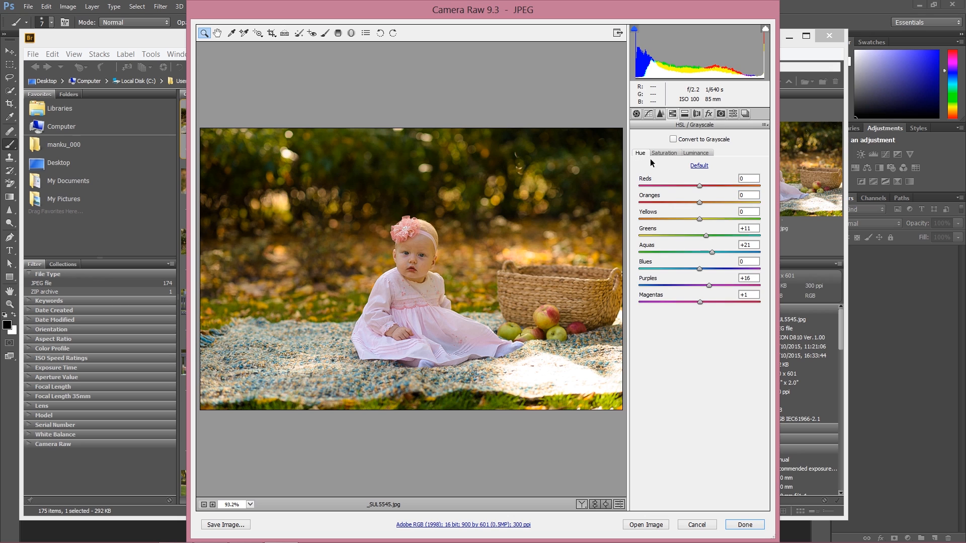
pyautogui.moveTo(703, 205)
pyautogui.mouseDown()
pyautogui.moveTo(683, 198)
pyautogui.moveTo(706, 201)
pyautogui.mouseUp()
pyautogui.moveTo(701, 199); pyautogui.dragTo(700, 198)
pyautogui.click(697, 154)
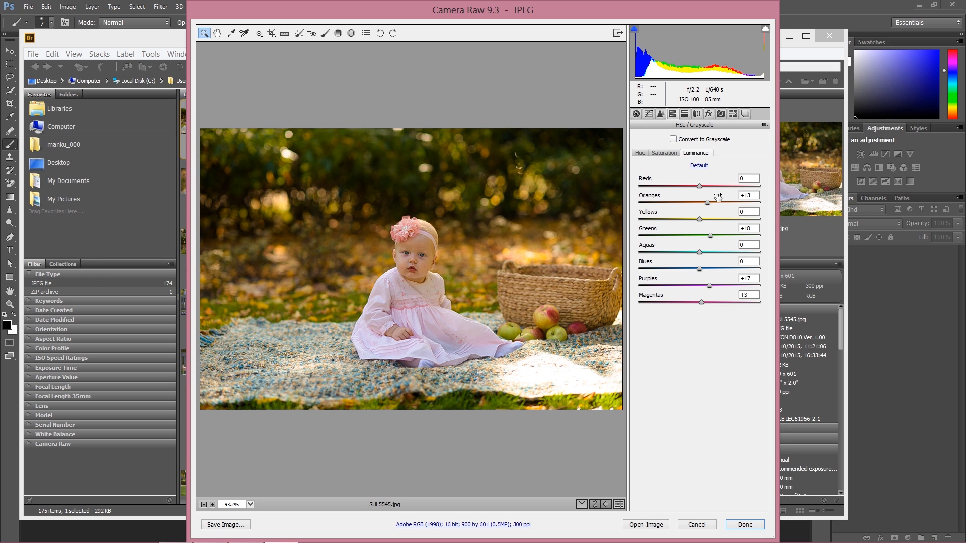
# - Try a grayscale conversion with Greens at -7 and Oranges at +33 and -13 in the mix, and return to color
pyautogui.click(673, 140)
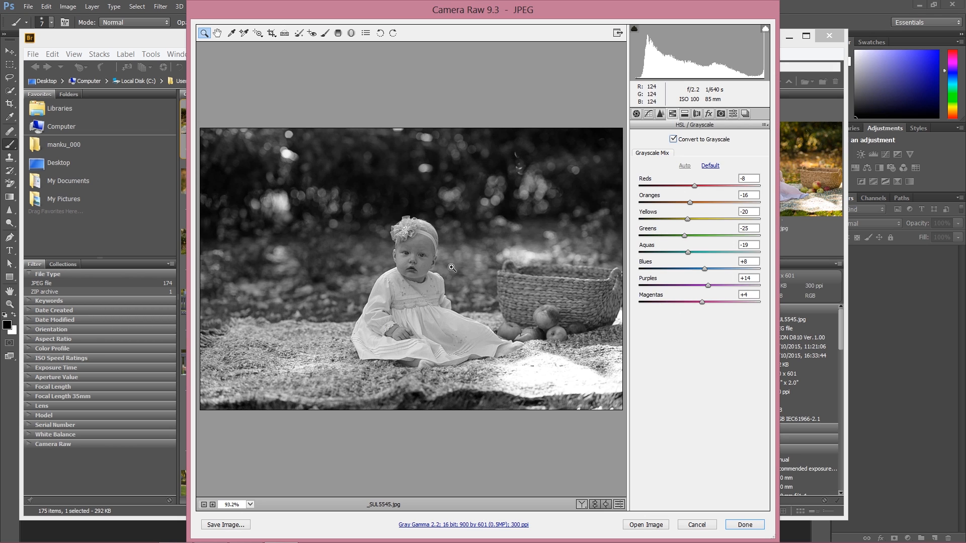
pyautogui.moveTo(684, 236)
pyautogui.mouseDown()
pyautogui.moveTo(767, 248)
pyautogui.moveTo(672, 231)
pyautogui.moveTo(732, 235)
pyautogui.moveTo(693, 234)
pyautogui.moveTo(728, 231)
pyautogui.moveTo(708, 227)
pyautogui.moveTo(719, 229)
pyautogui.moveTo(757, 243)
pyautogui.moveTo(696, 237)
pyautogui.mouseUp()
pyautogui.moveTo(691, 202); pyautogui.dragTo(721, 208)
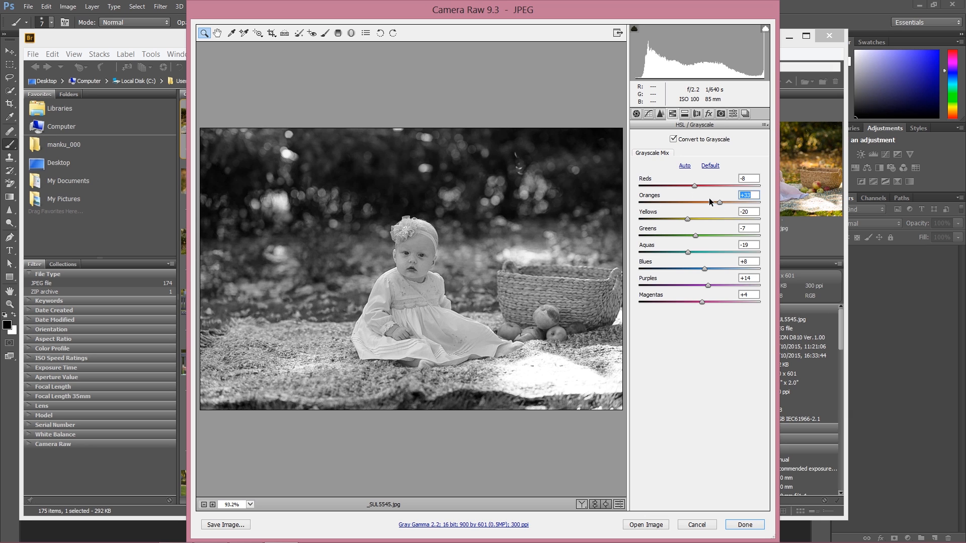
pyautogui.moveTo(721, 204); pyautogui.dragTo(694, 200)
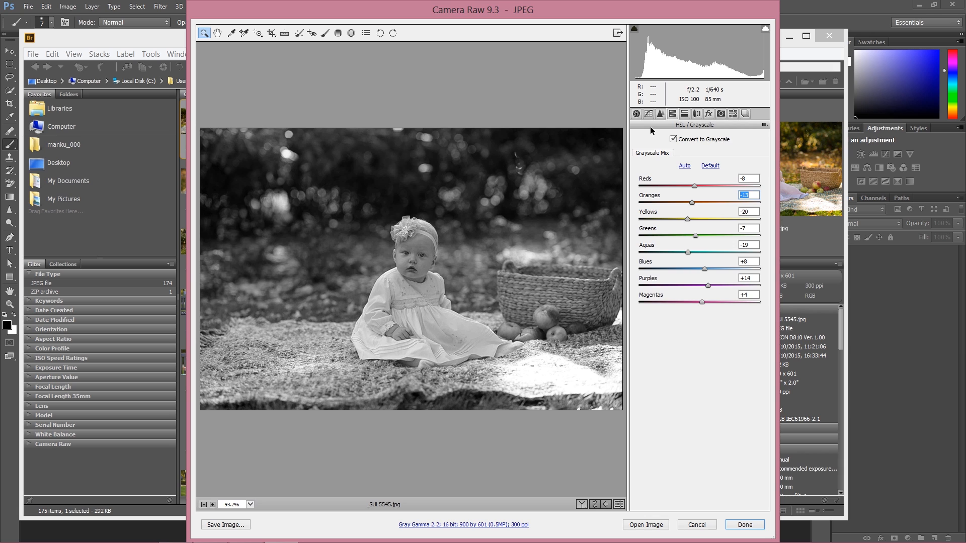
pyautogui.click(673, 139)
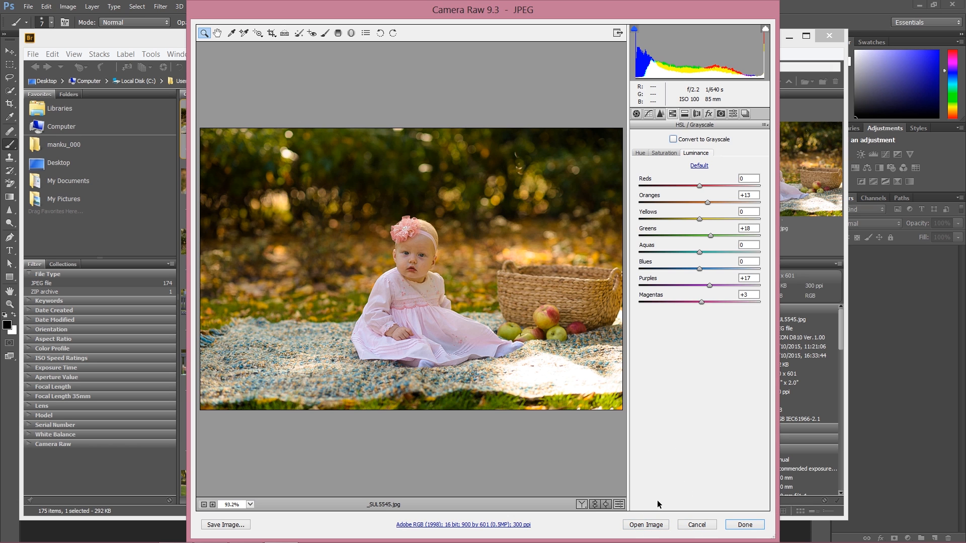
# - Open the adjusted photo in Photoshop, and open _SUL5545.jpg from Bridge in Camera Raw again
pyautogui.click(646, 525)
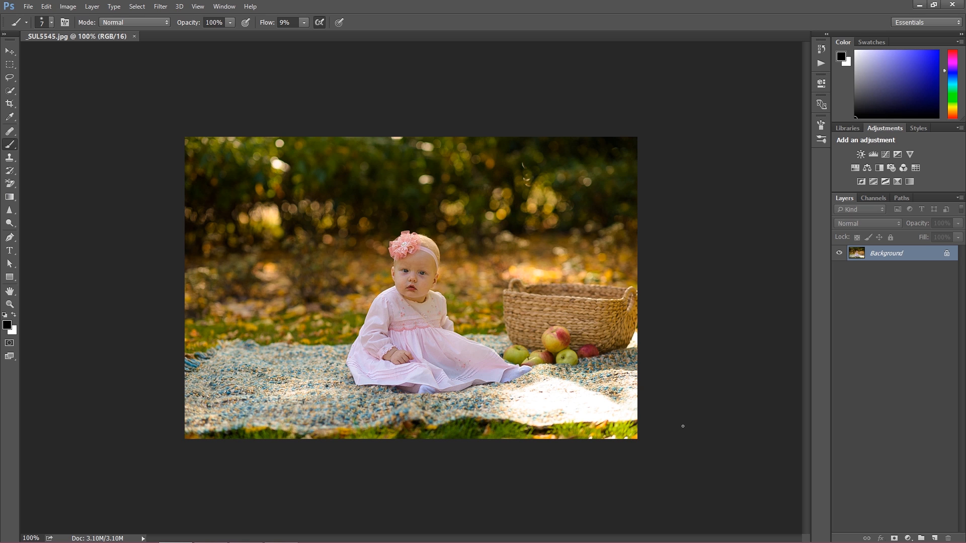
pyautogui.click(28, 6)
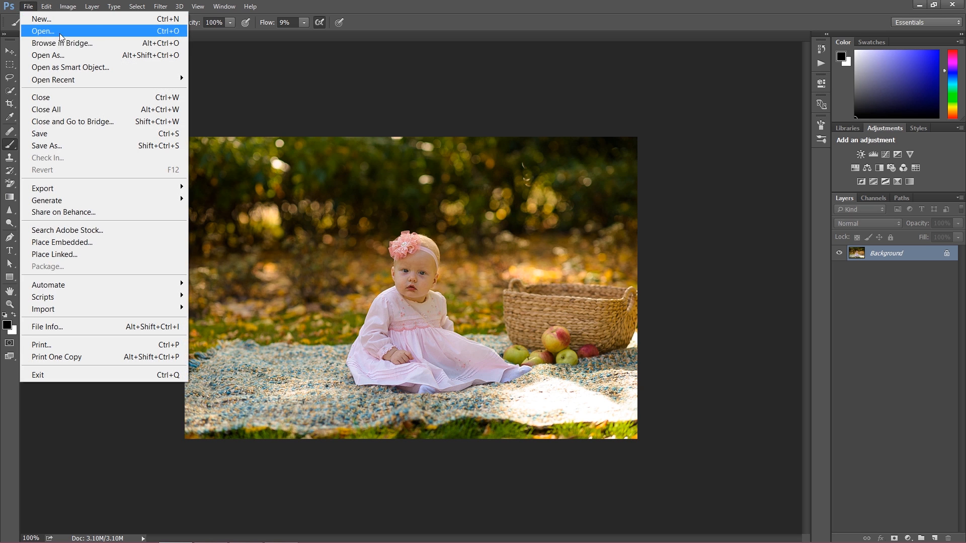
pyautogui.click(60, 41)
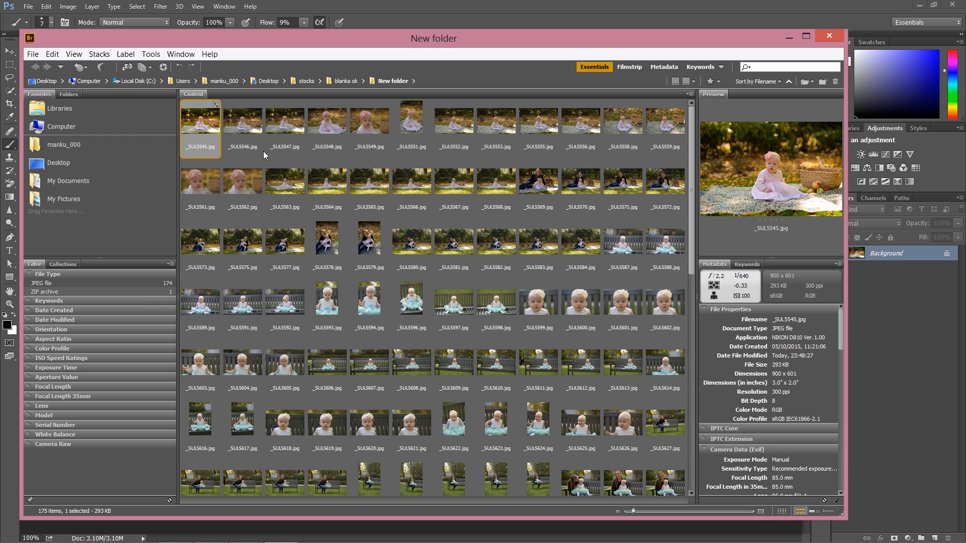
pyautogui.rightClick(202, 125)
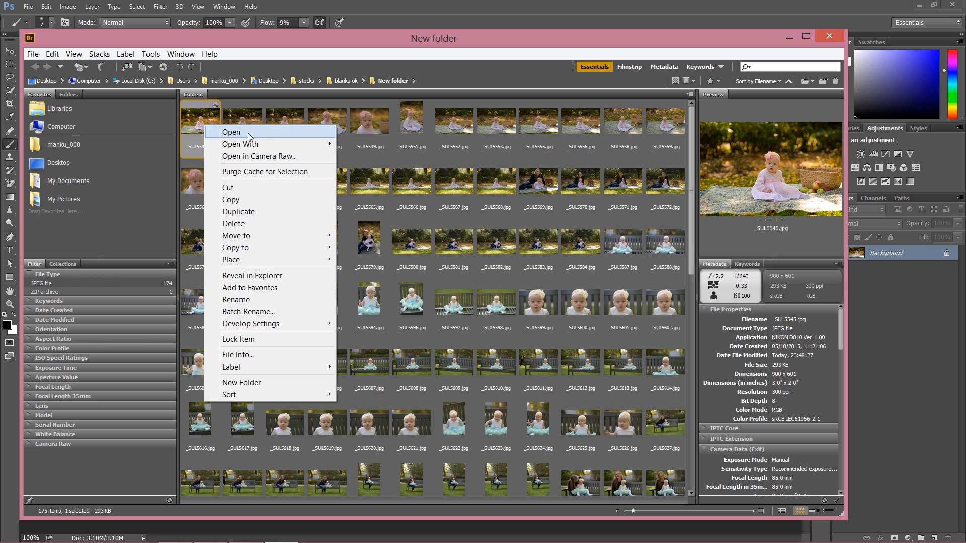
pyautogui.click(280, 158)
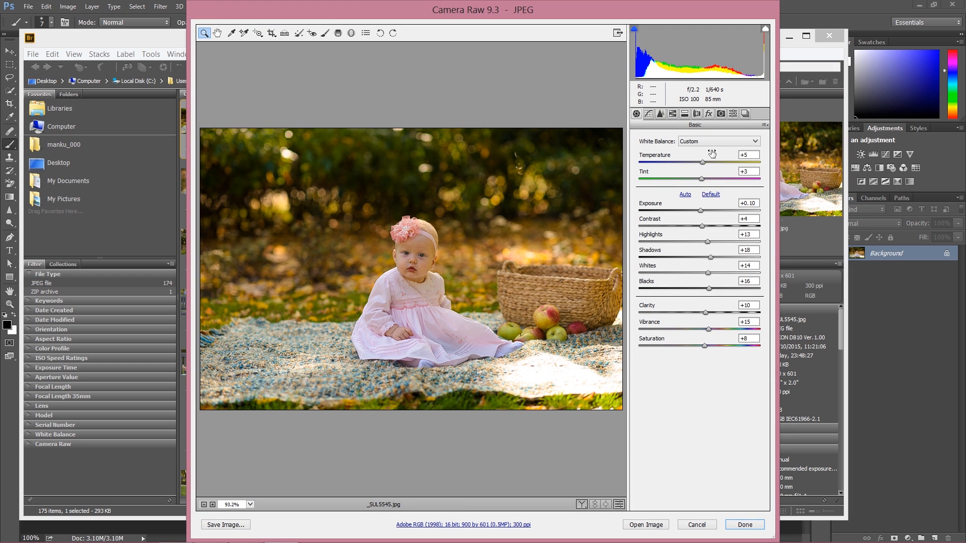
# - Reset the Camera Raw defaults to clear the photo's adjustments, and open the unadjusted version in Photoshop
pyautogui.click(764, 125)
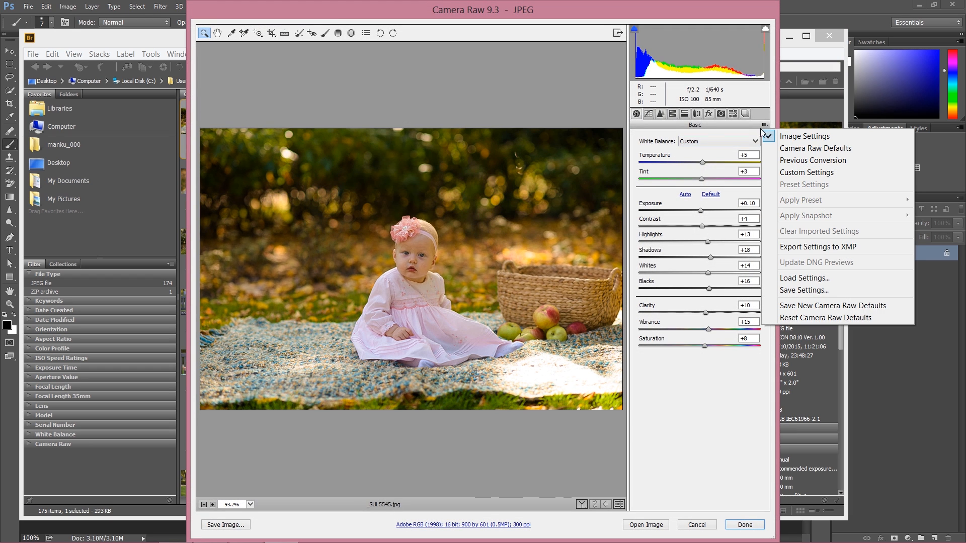
pyautogui.click(805, 305)
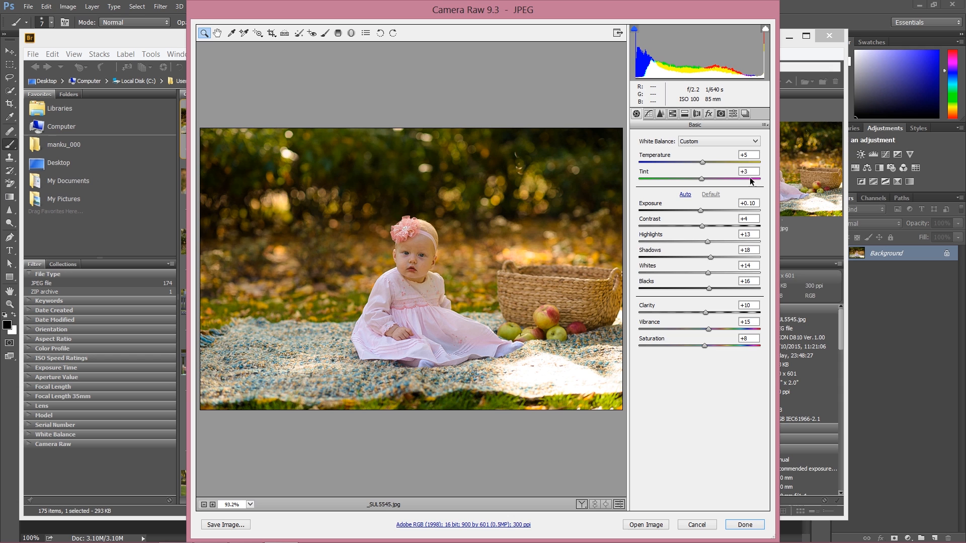
pyautogui.click(764, 126)
pyautogui.click(784, 320)
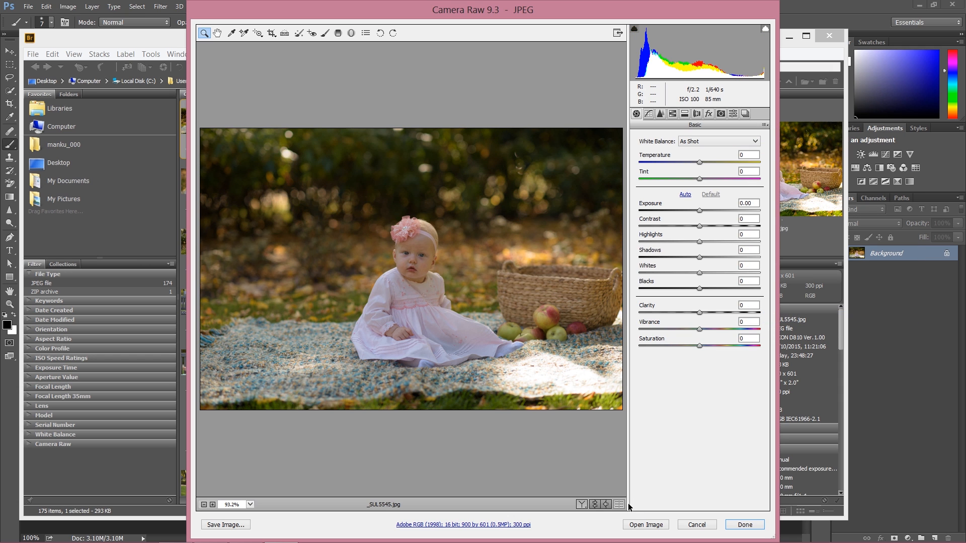
pyautogui.click(644, 524)
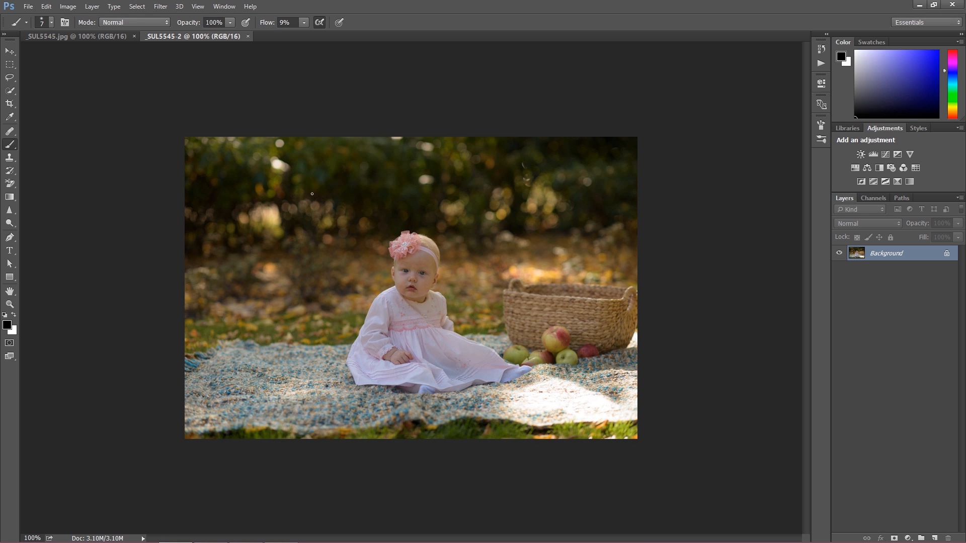
# - Move the unadjusted photo onto the adjusted _SUL5545.jpg as a new layer, and toggle its visibility to compare, leaving it hidden
pyautogui.click(10, 50)
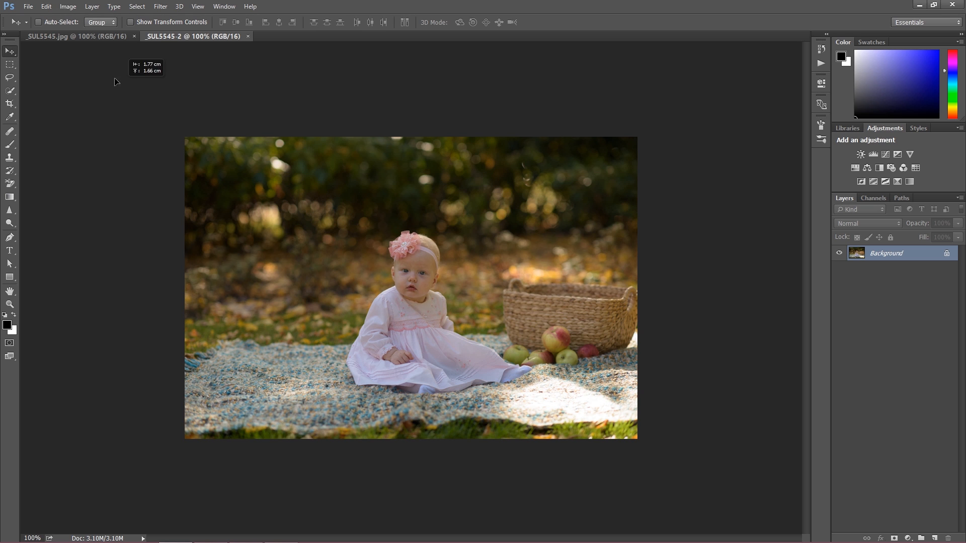
pyautogui.moveTo(96, 37); pyautogui.dragTo(295, 202)
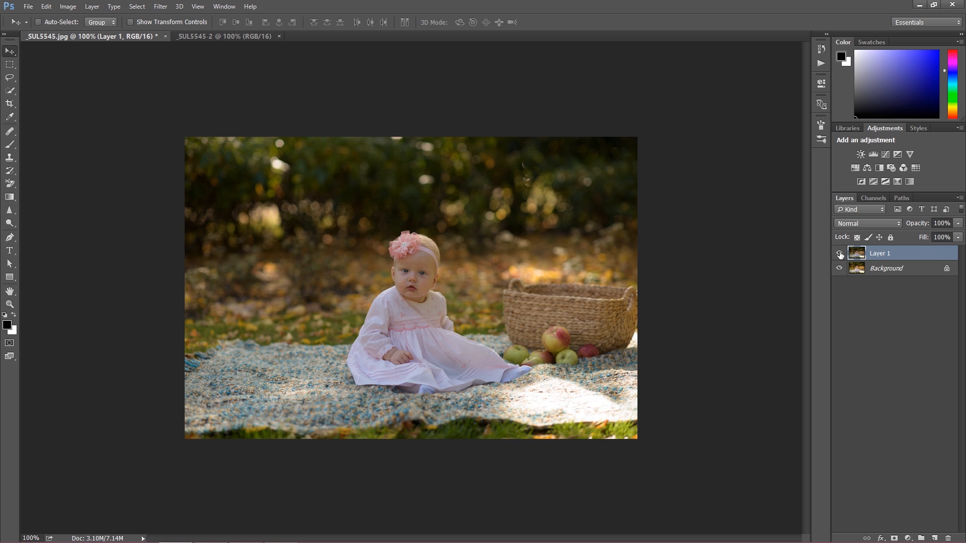
pyautogui.click(839, 253)
pyautogui.click(839, 253)
pyautogui.click(839, 253)
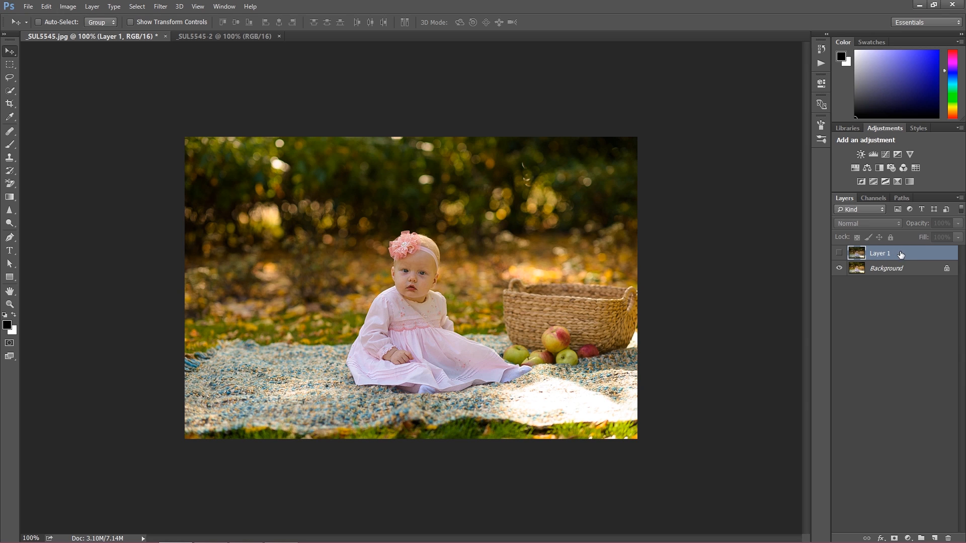
# - Delete Layer 1 from _SUL5545.jpg and close the _SUL5545-2 document
pyautogui.press('Delete')
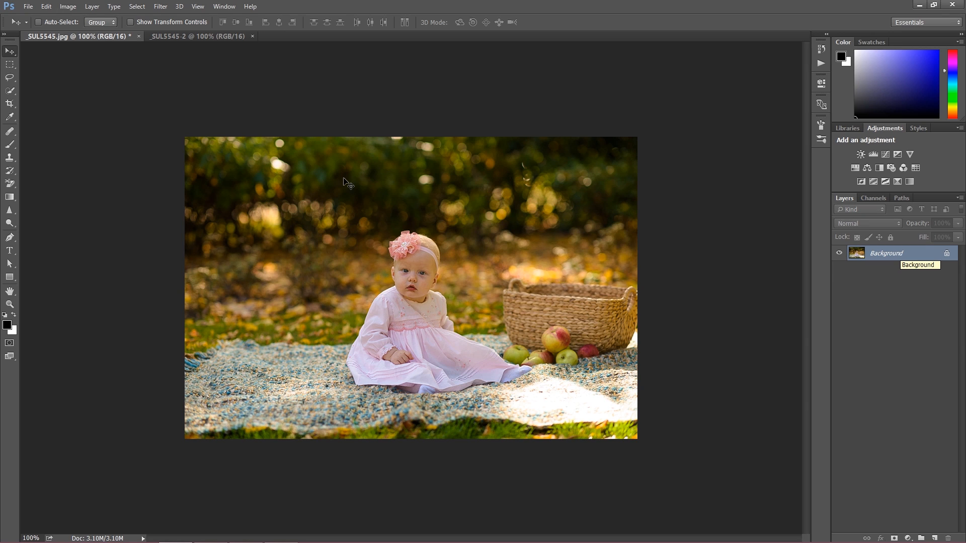
pyautogui.click(256, 36)
pyautogui.click(482, 210)
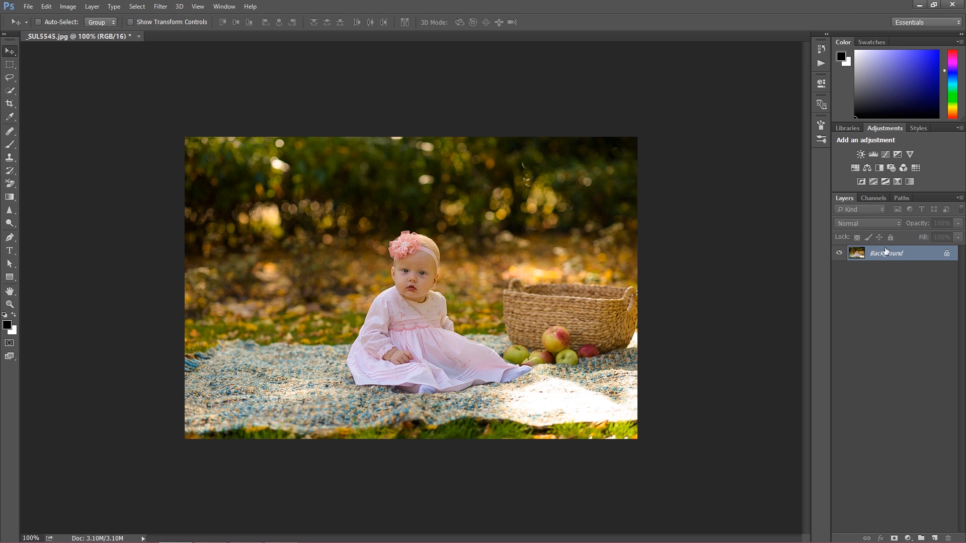
# - Browse to _SUL5545.jpg in Bridge, open it in Camera Raw, and open the unadjusted image in Photoshop
pyautogui.click(29, 7)
pyautogui.click(55, 43)
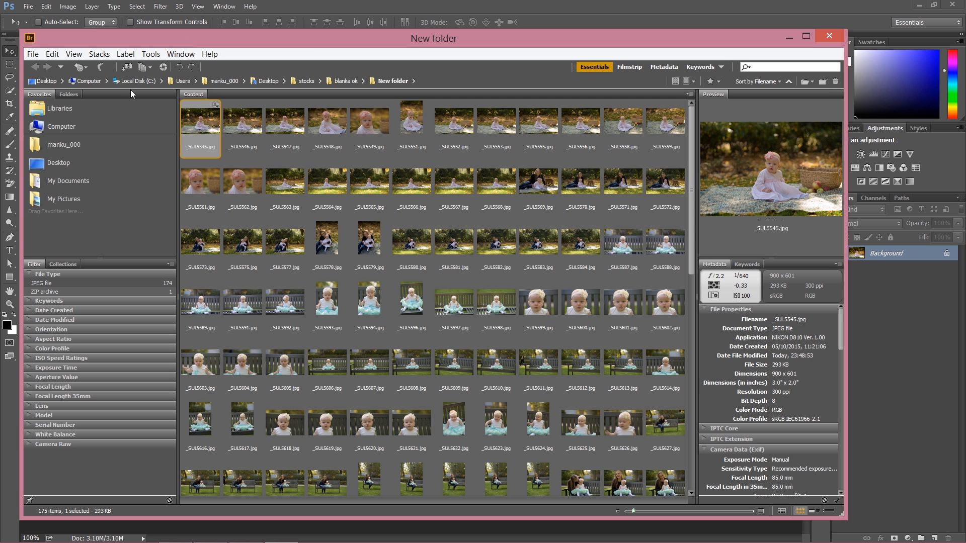
pyautogui.rightClick(201, 118)
pyautogui.click(234, 127)
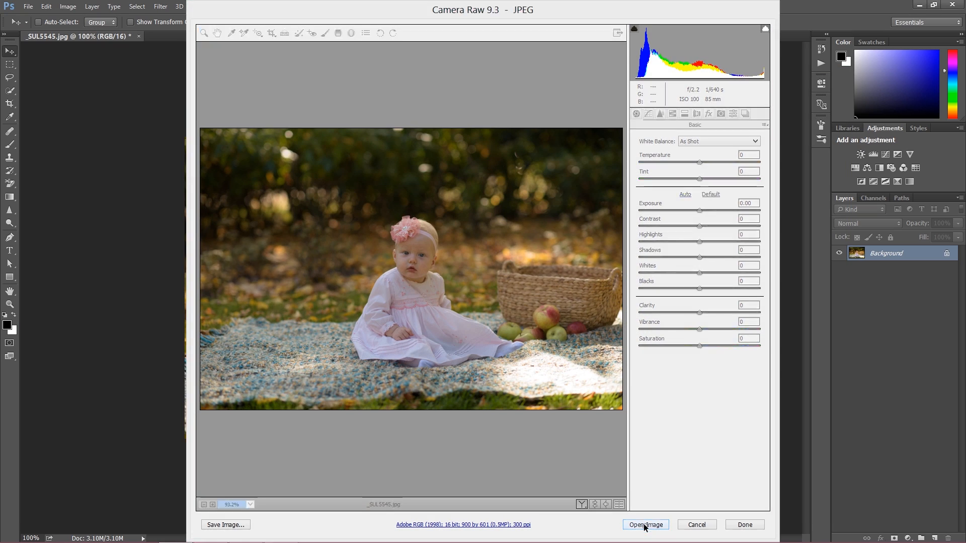
pyautogui.click(645, 524)
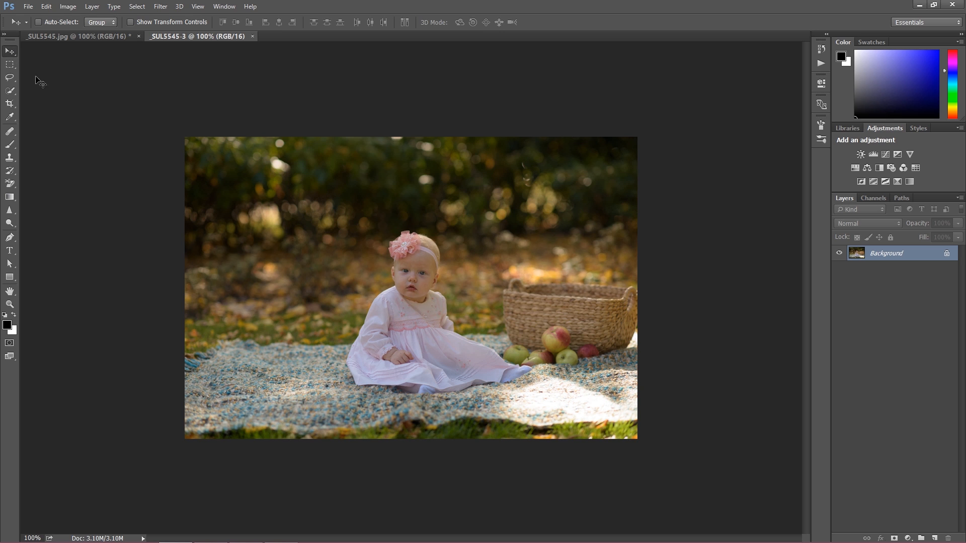
# - Move the unadjusted photo onto the adjusted _SUL5545.jpg as a new layer, and toggle its visibility off and on
pyautogui.moveTo(219, 187); pyautogui.dragTo(279, 223)
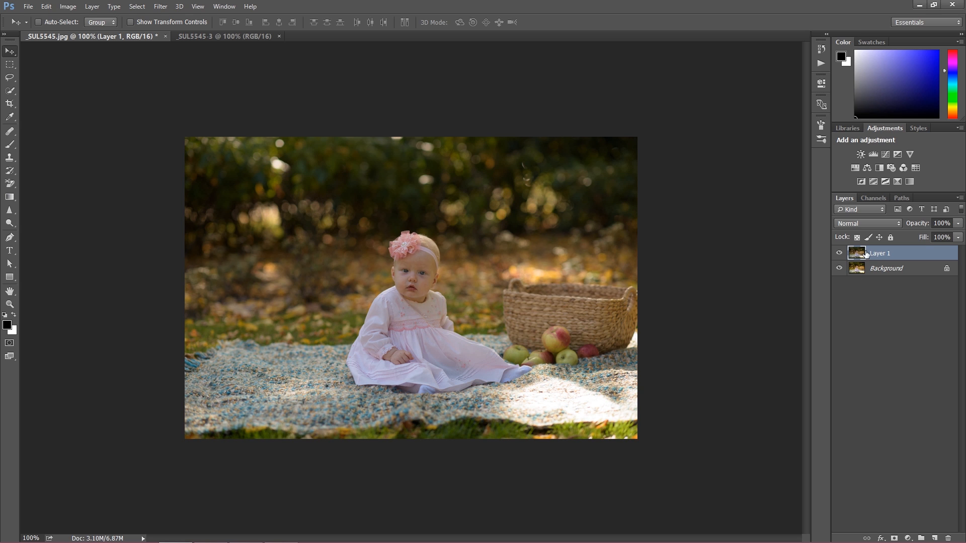
pyautogui.click(839, 253)
pyautogui.click(839, 252)
# - Try erasing the left part of Layer 1 with the Eraser tool at size 300, and undo the erasing
pyautogui.rightClick(12, 184)
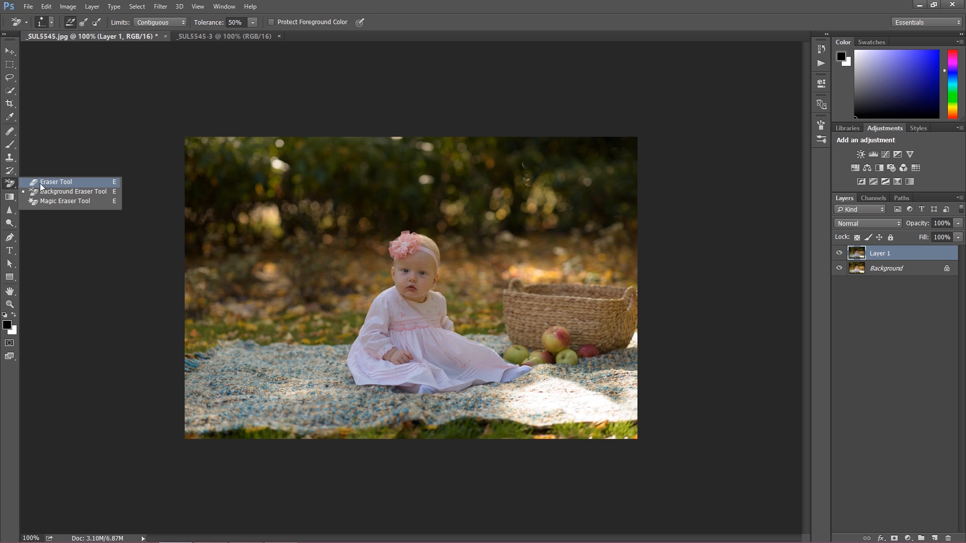
pyautogui.click(44, 183)
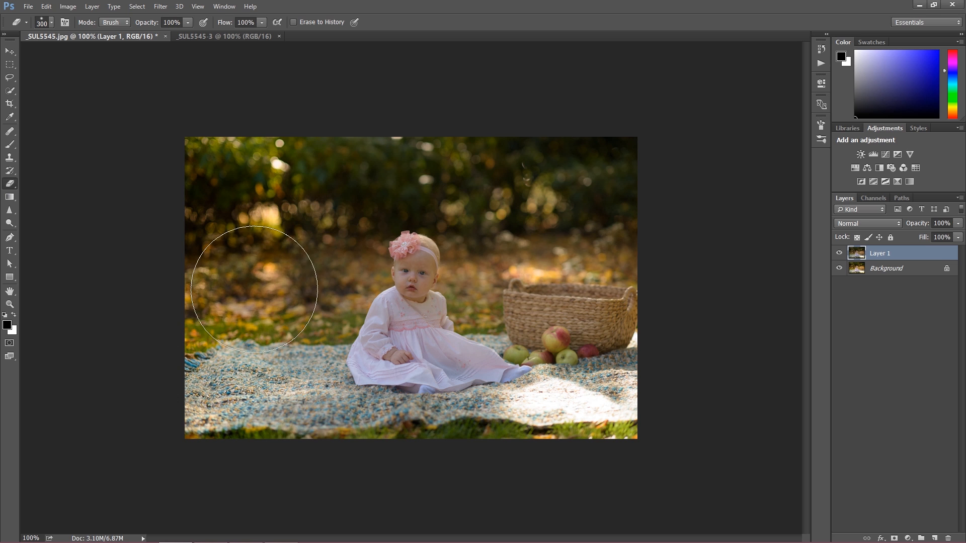
pyautogui.moveTo(342, 423)
pyautogui.mouseDown()
pyautogui.moveTo(335, 281)
pyautogui.moveTo(347, 203)
pyautogui.moveTo(334, 278)
pyautogui.mouseUp()
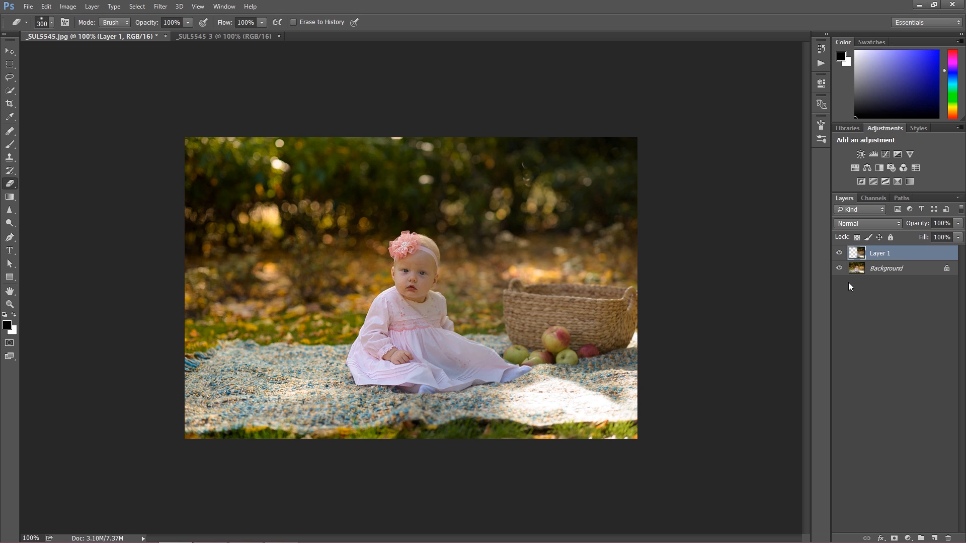
pyautogui.hotkey('ctrl', 'z')
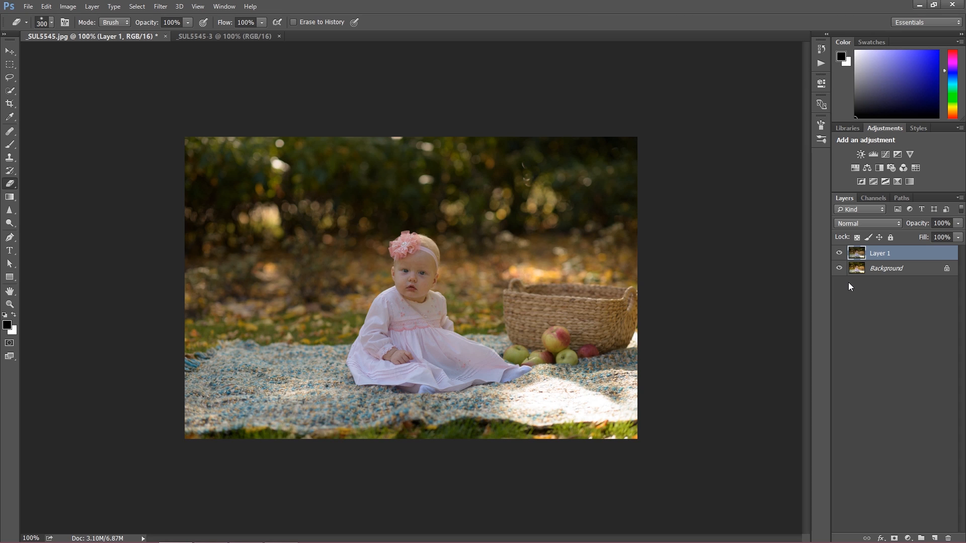
# - Activate the Brush tool and set the brush size to 400 px
pyautogui.click(10, 146)
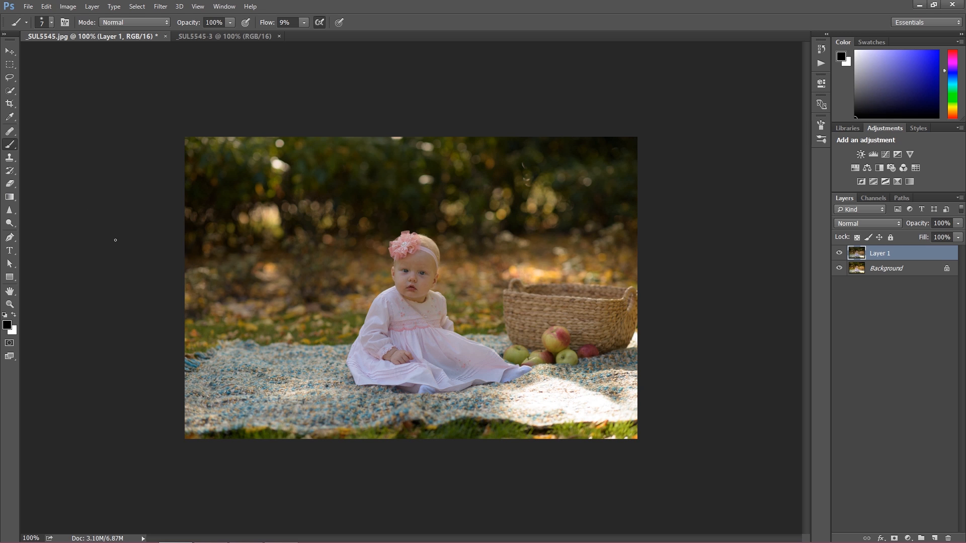
pyautogui.press(']')
pyautogui.press(']')
pyautogui.press(']')
pyautogui.press(']')
pyautogui.press(']')
pyautogui.press(']')
pyautogui.press(']')
pyautogui.press(']')
pyautogui.press(']')
pyautogui.press(']')
pyautogui.press(']')
pyautogui.press(']')
pyautogui.press(']')
pyautogui.press(']')
pyautogui.press(']')
pyautogui.press(']')
pyautogui.press(']')
pyautogui.press(']')
pyautogui.press(']')
pyautogui.press('[')
pyautogui.press('[')
pyautogui.press('[')
# - Add a new empty layer above Layer 1 and name it "brush"
pyautogui.click(933, 537)
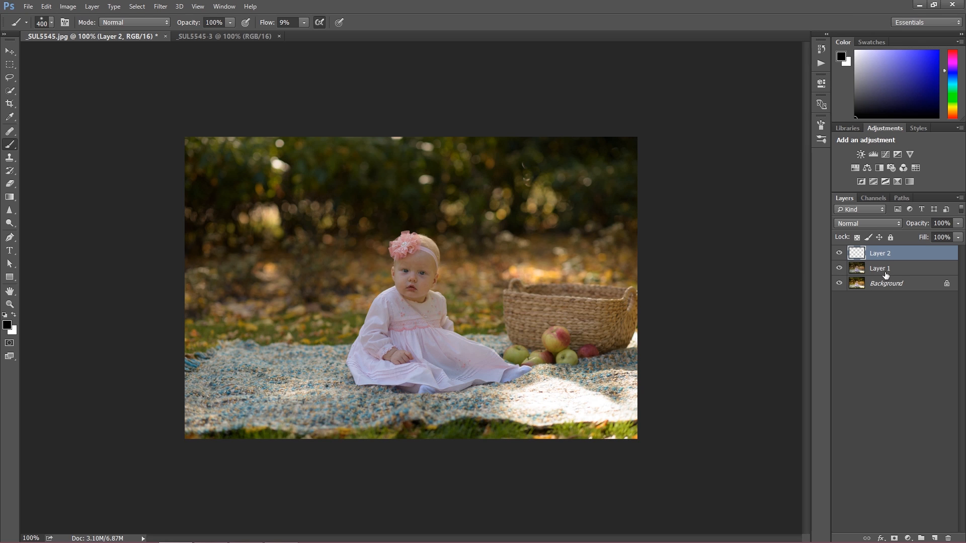
pyautogui.doubleClick(881, 255)
pyautogui.write('brush')
pyautogui.press('Return')
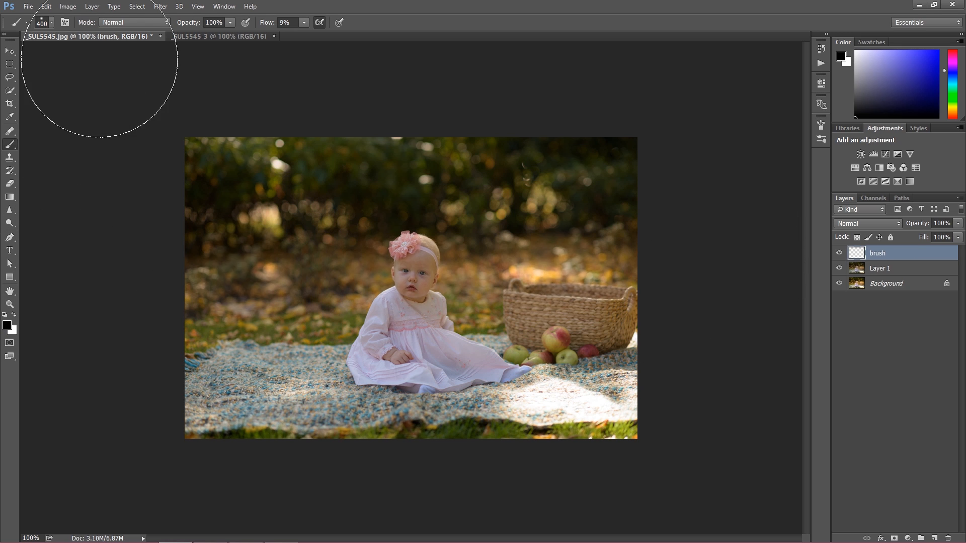
# - Look through the brush presets and try a soft 400 px stroke over the left part of the photo
pyautogui.click(52, 22)
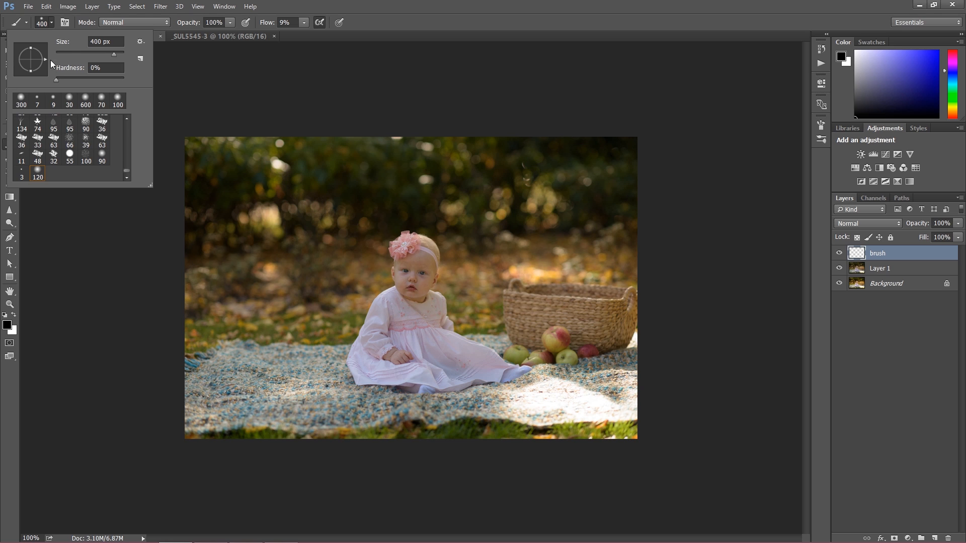
pyautogui.moveTo(127, 174); pyautogui.dragTo(127, 123)
pyautogui.click(50, 25)
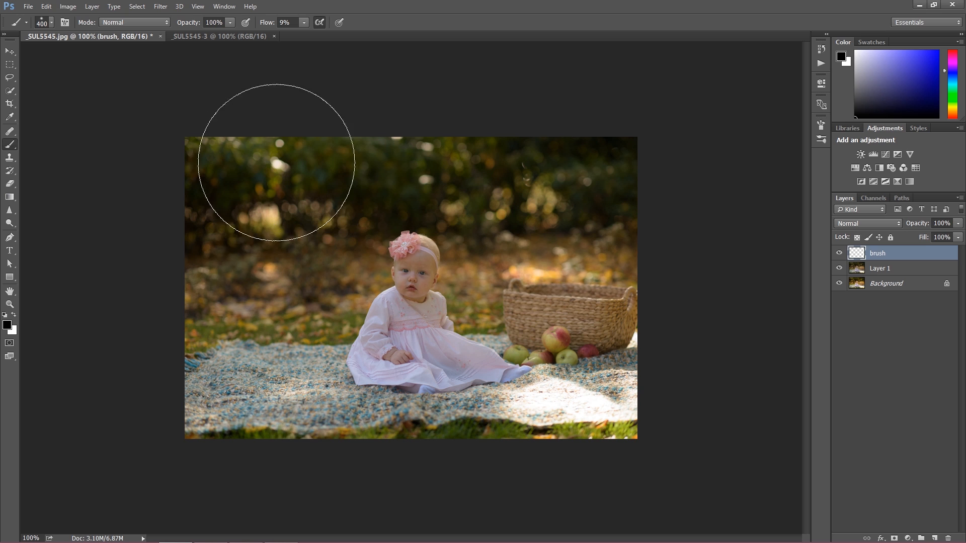
pyautogui.moveTo(295, 209); pyautogui.dragTo(231, 302)
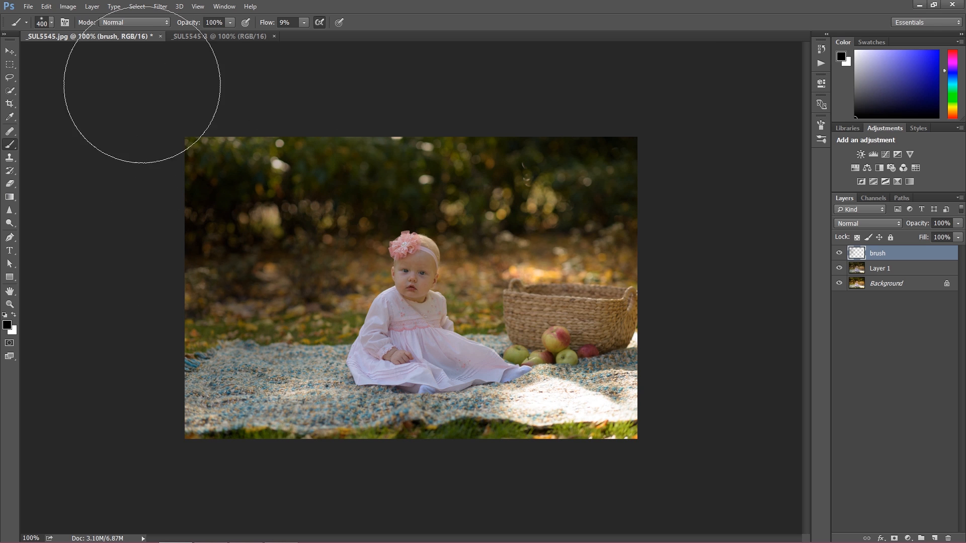
# - Choose the soft round brush preset, raise its hardness to 100%, and paint the photo's left side black on the brush layer
pyautogui.click(52, 23)
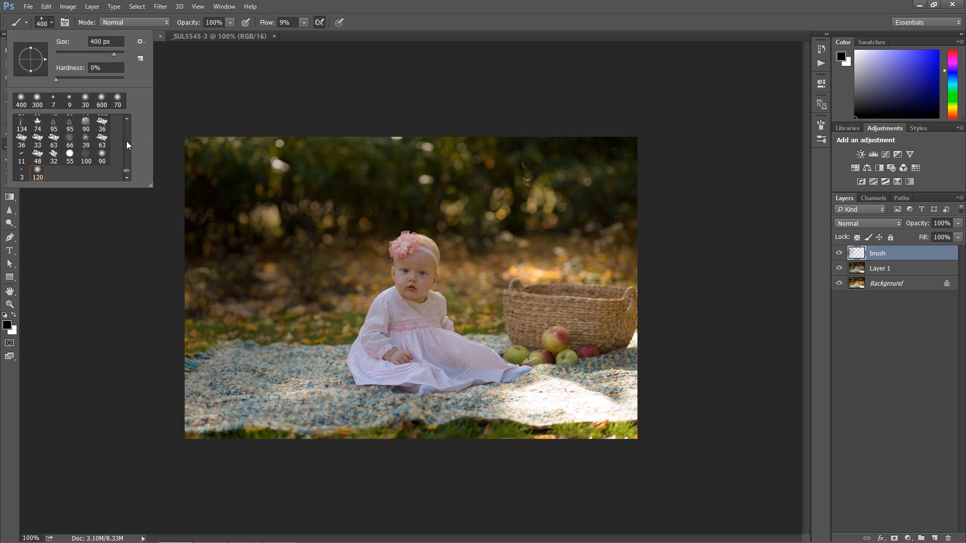
pyautogui.click(21, 122)
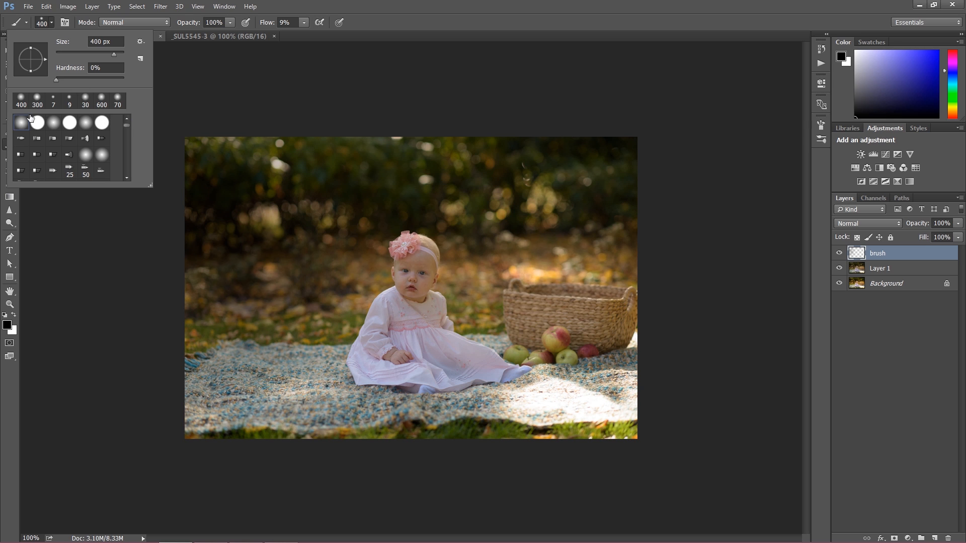
pyautogui.moveTo(56, 80); pyautogui.dragTo(70, 80)
pyautogui.click(52, 24)
pyautogui.moveTo(218, 151)
pyautogui.mouseDown()
pyautogui.moveTo(218, 259)
pyautogui.moveTo(242, 173)
pyautogui.moveTo(211, 164)
pyautogui.moveTo(233, 252)
pyautogui.moveTo(221, 430)
pyautogui.moveTo(261, 172)
pyautogui.moveTo(252, 287)
pyautogui.moveTo(187, 360)
pyautogui.moveTo(198, 426)
pyautogui.moveTo(162, 443)
pyautogui.mouseUp()
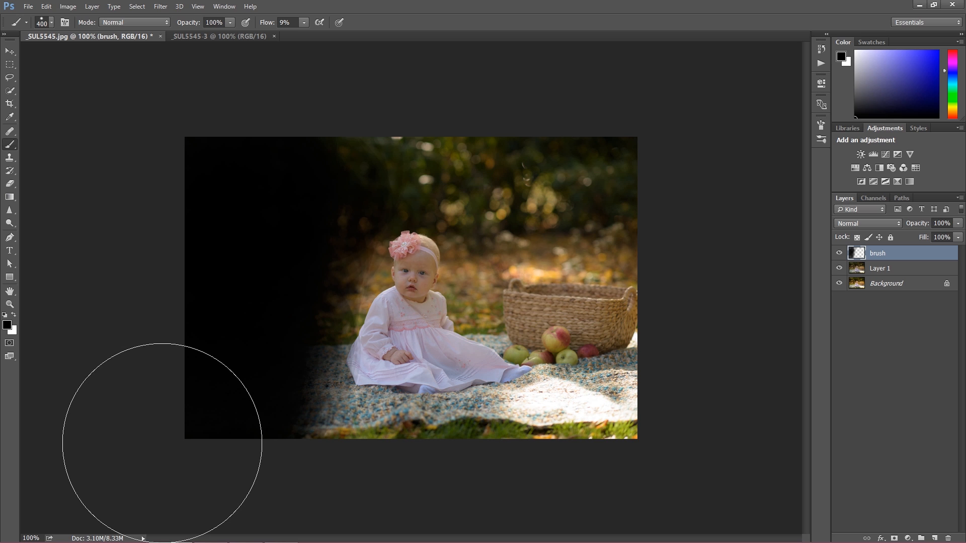
# - Set the foreground color to blue #0c00ff, paint over the upper part of the photo, and delete the brush layer
pyautogui.click(7, 325)
pyautogui.click(673, 107)
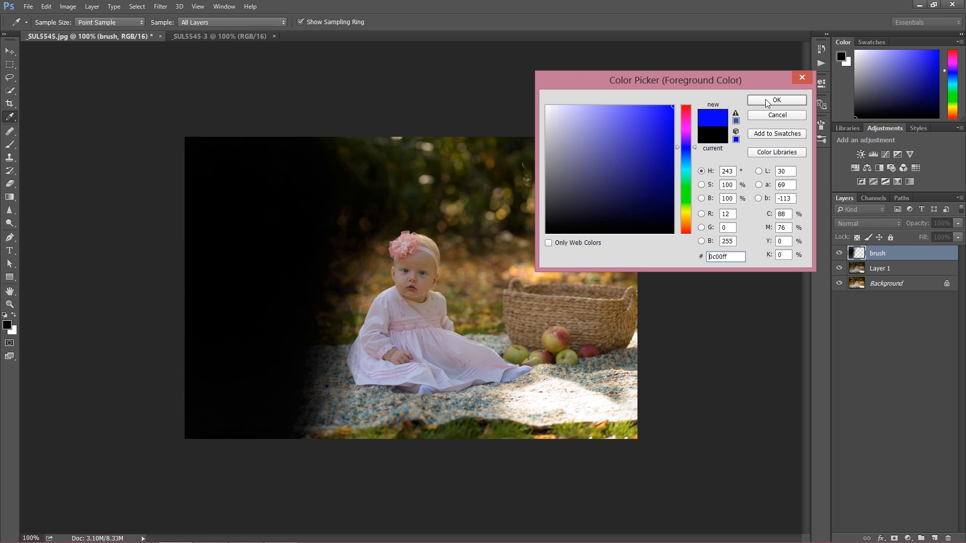
pyautogui.click(773, 101)
pyautogui.moveTo(414, 161)
pyautogui.mouseDown()
pyautogui.moveTo(335, 180)
pyautogui.moveTo(529, 156)
pyautogui.moveTo(355, 184)
pyautogui.moveTo(583, 164)
pyautogui.moveTo(321, 198)
pyautogui.moveTo(288, 249)
pyautogui.mouseUp()
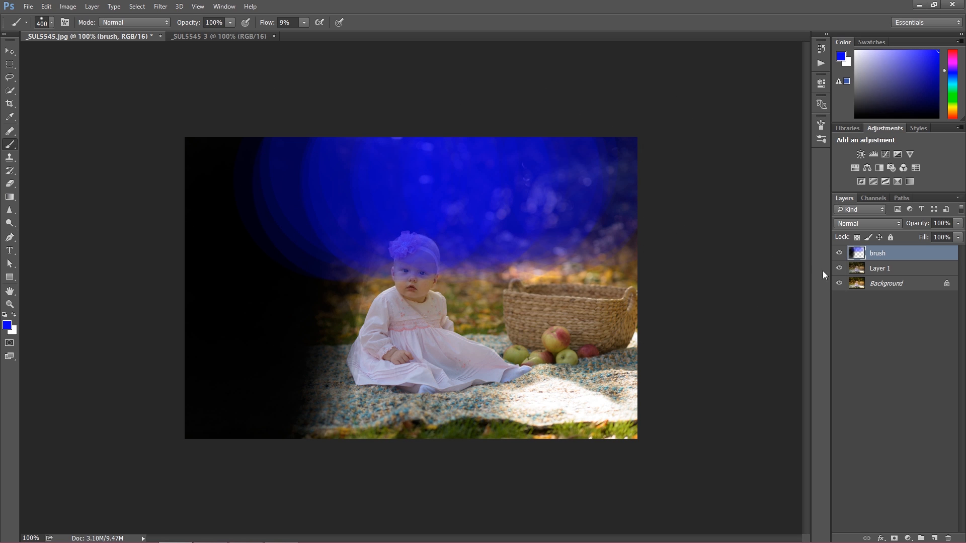
pyautogui.press('Delete')
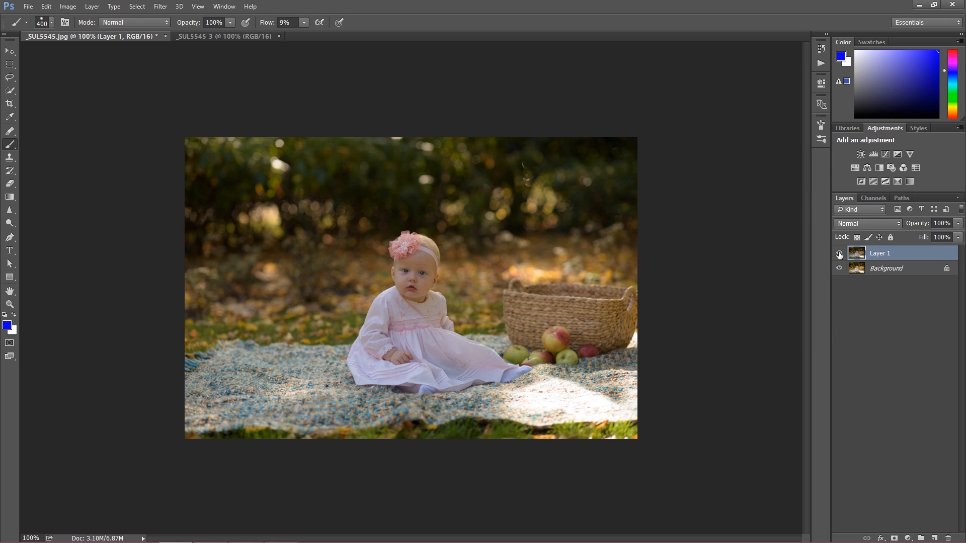
# - Add a white layer mask to Layer 1, and try it inverted to black before inverting it back to white
pyautogui.click(895, 539)
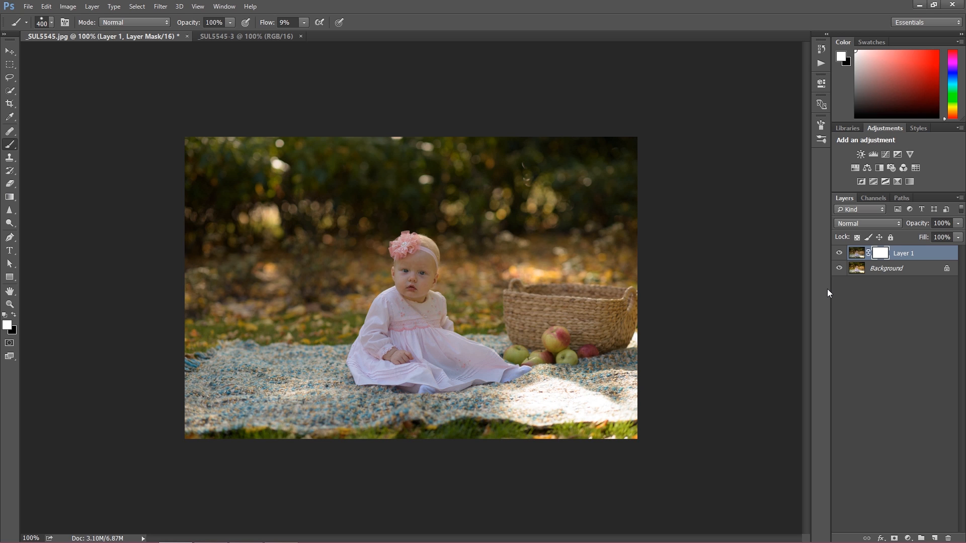
pyautogui.hotkey('ctrl', 'i')
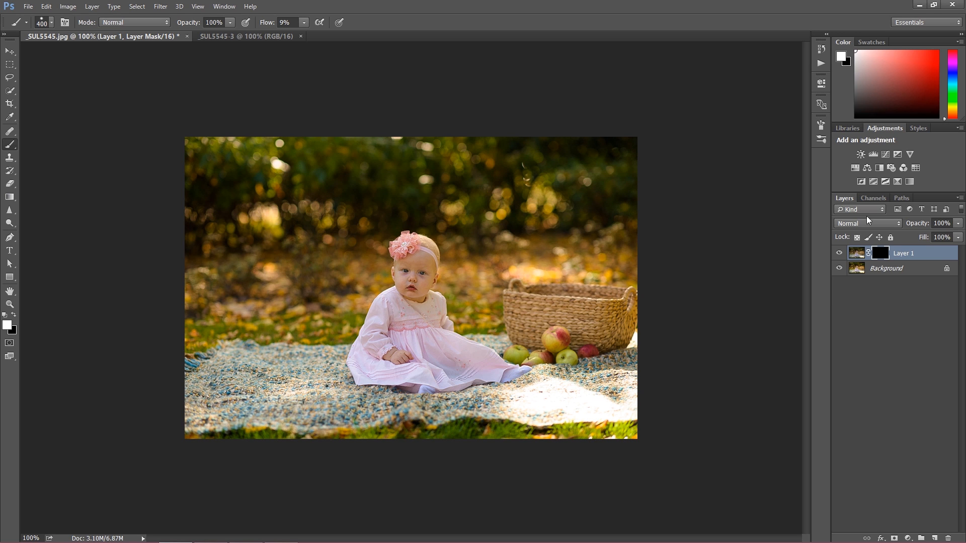
pyautogui.click(838, 253)
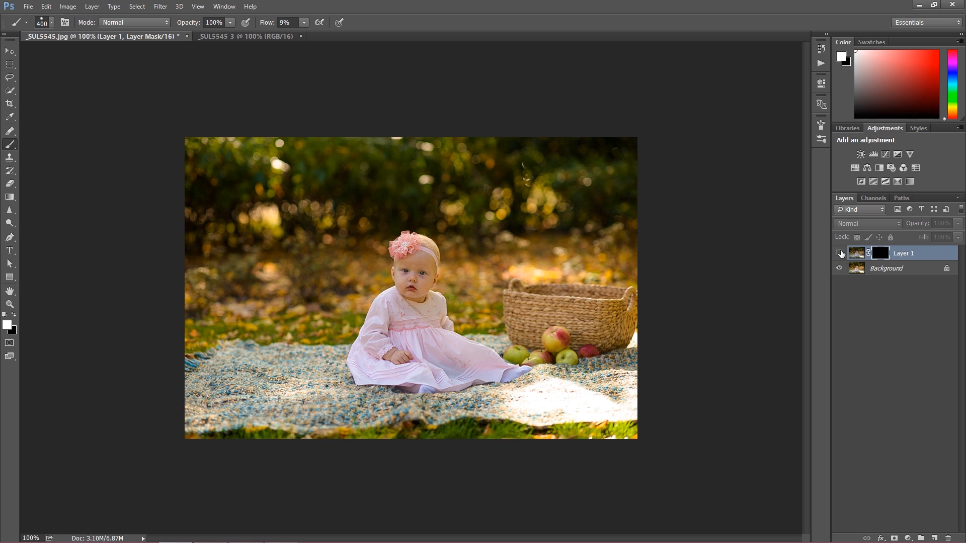
pyautogui.click(840, 253)
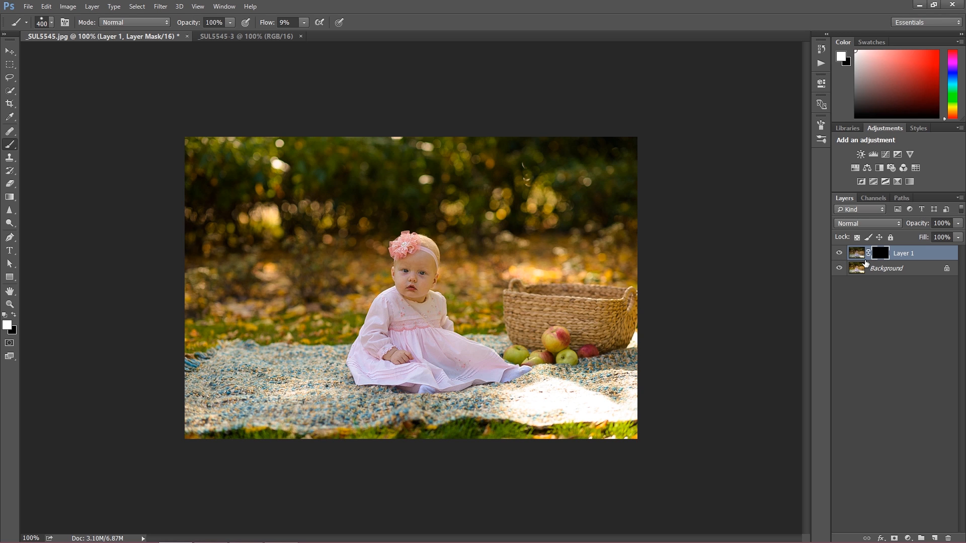
pyautogui.hotkey('ctrl', 'i')
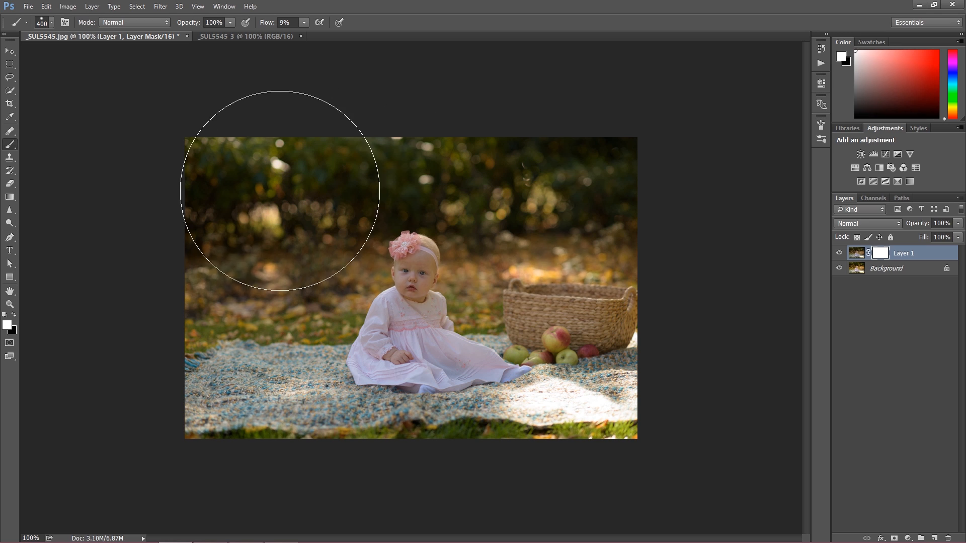
# - Choose the soft round brush, set the foreground color to #000000, and paint over the left side on Layer 1's mask
pyautogui.click(50, 23)
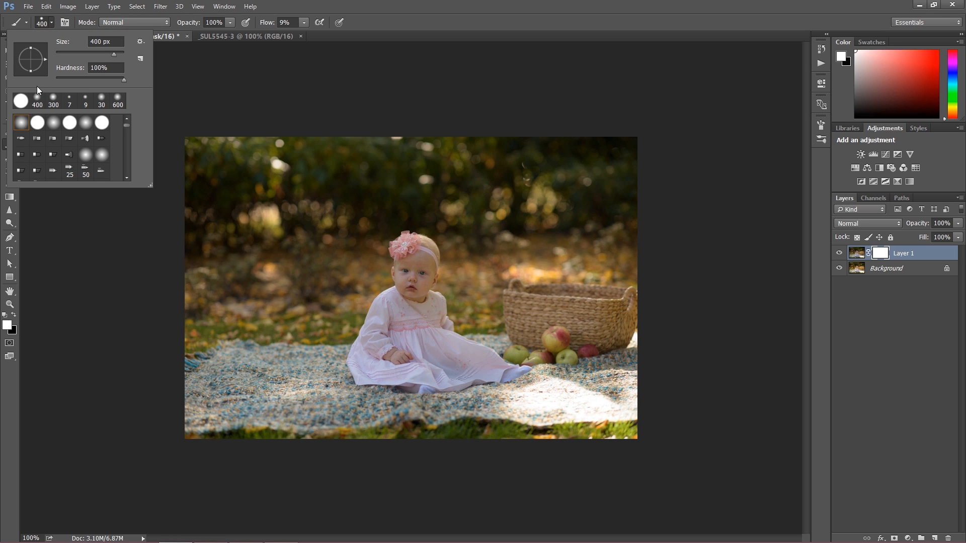
pyautogui.click(25, 124)
pyautogui.click(51, 22)
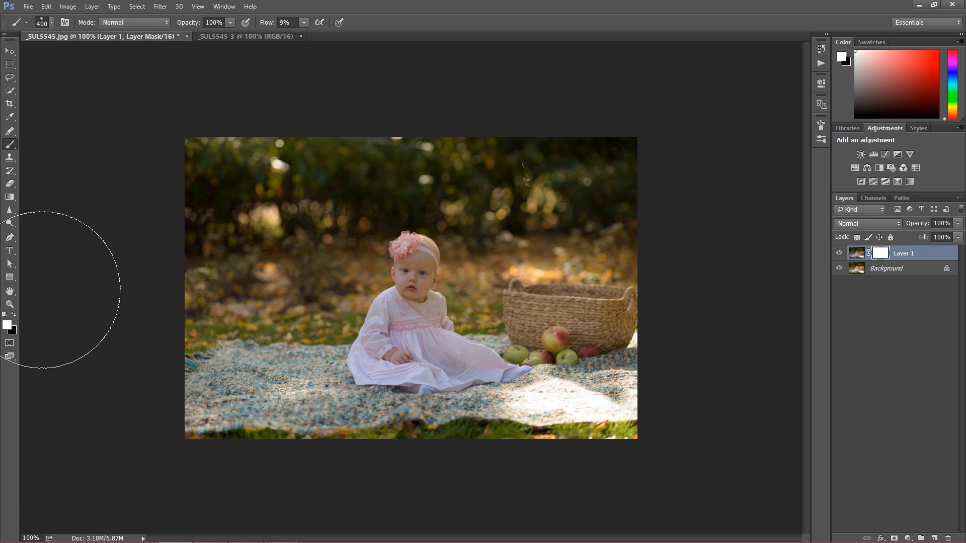
pyautogui.click(7, 325)
pyautogui.write('000000')
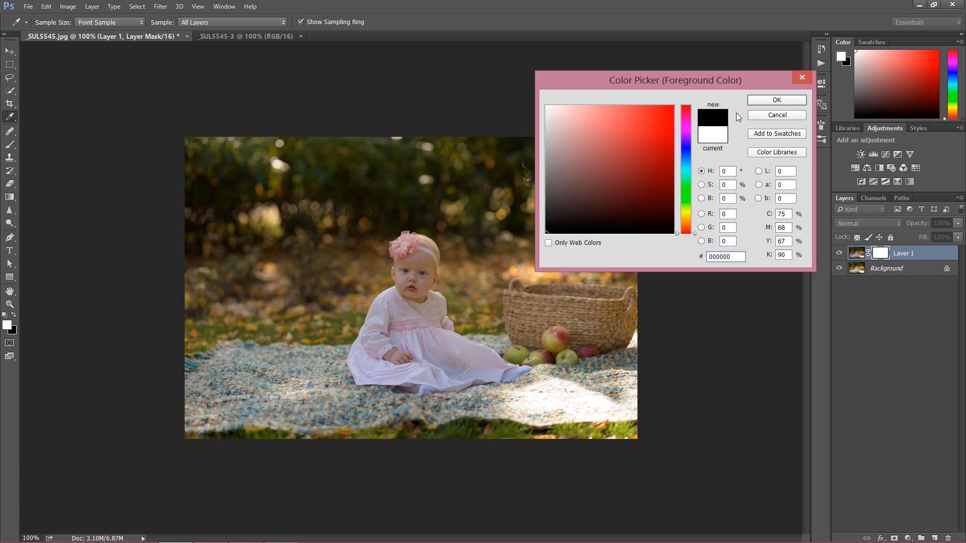
pyautogui.click(759, 99)
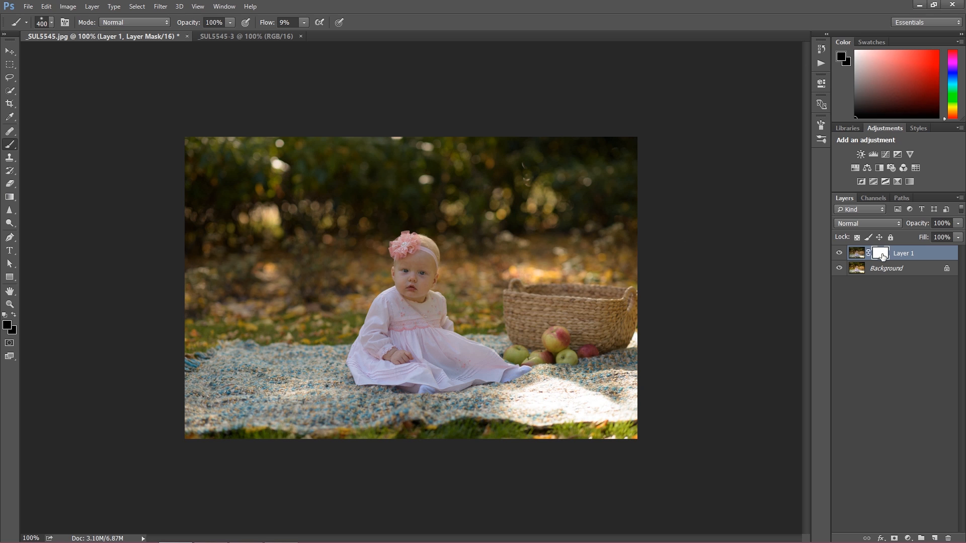
pyautogui.doubleClick(882, 257)
pyautogui.click(806, 74)
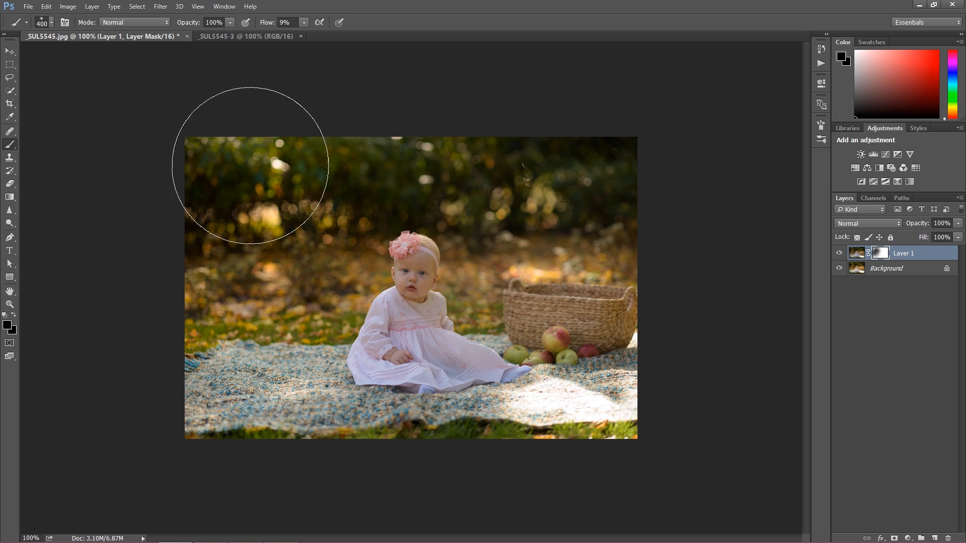
# - With a hard round brush at 100% flow, mask out the left half of Layer 1, and reselect Layer 1 after the Background
pyautogui.click(51, 22)
pyautogui.click(38, 123)
pyautogui.click(52, 22)
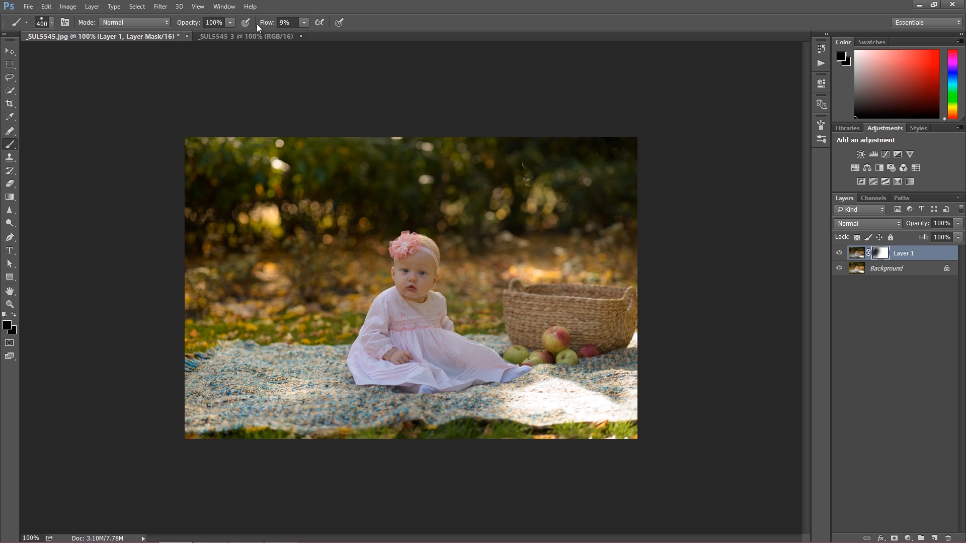
pyautogui.moveTo(262, 24); pyautogui.dragTo(335, 29)
pyautogui.moveTo(256, 392)
pyautogui.mouseDown()
pyautogui.moveTo(303, 192)
pyautogui.moveTo(308, 416)
pyautogui.moveTo(308, 235)
pyautogui.moveTo(272, 297)
pyautogui.moveTo(215, 355)
pyautogui.mouseUp()
pyautogui.click(875, 271)
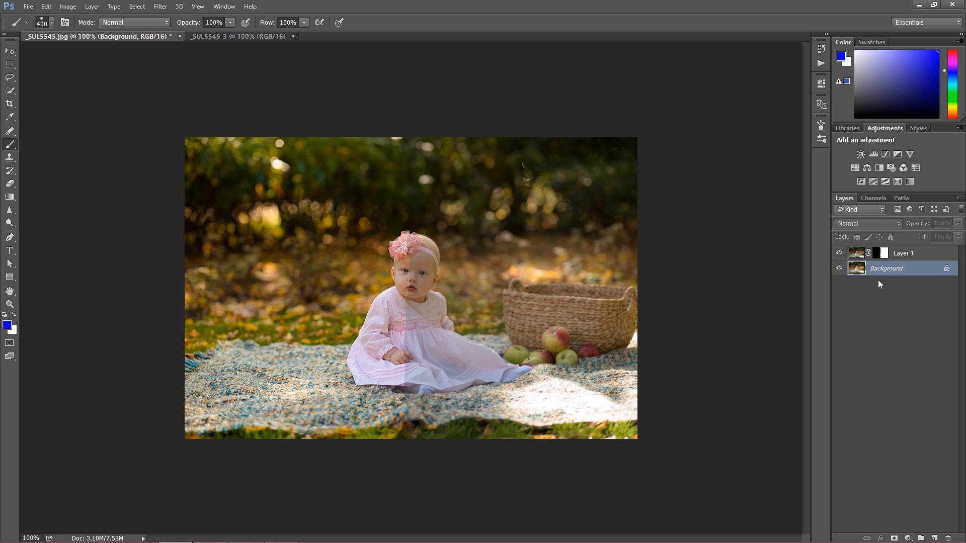
pyautogui.click(877, 254)
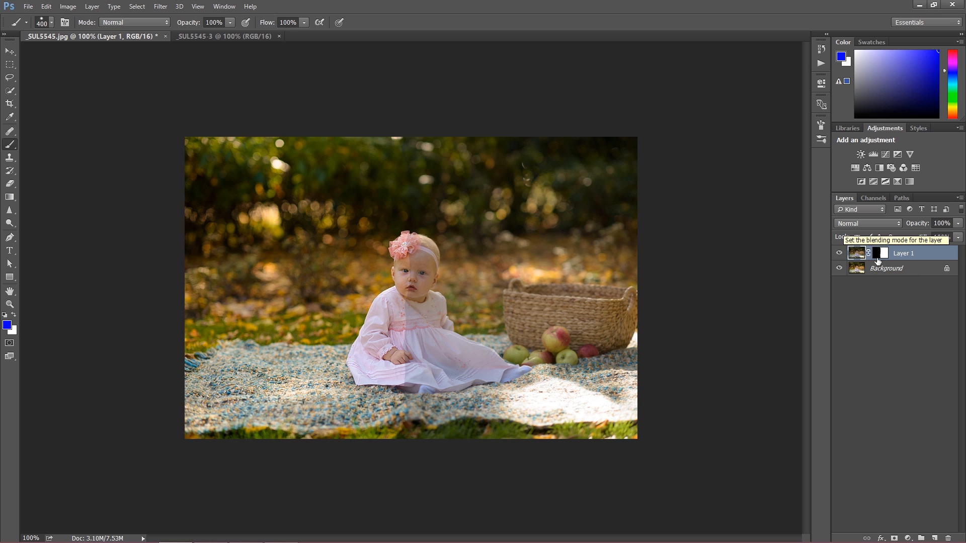
# - Compare the photo with Layer 1 hidden and shown, and delete Layer 1's layer mask
pyautogui.click(836, 254)
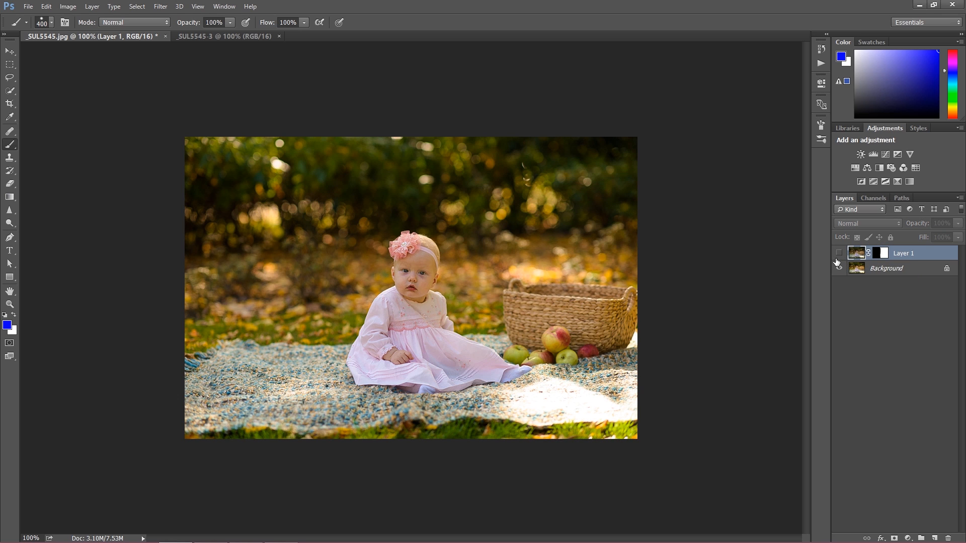
pyautogui.click(838, 253)
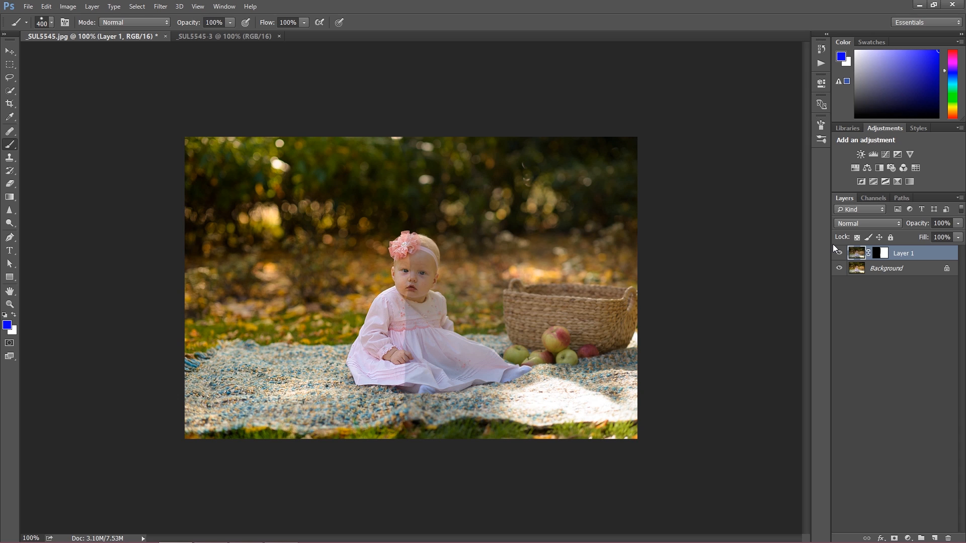
pyautogui.click(884, 257)
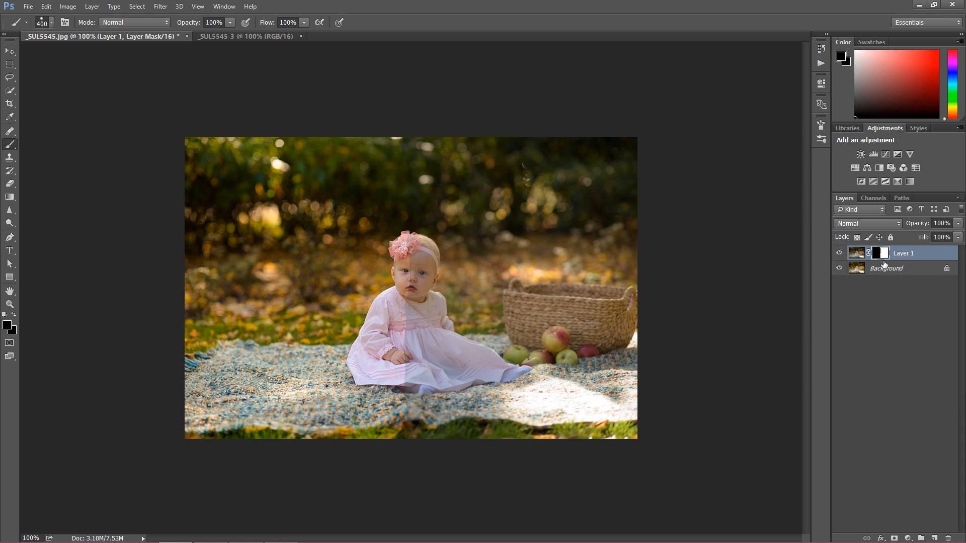
pyautogui.click(883, 253)
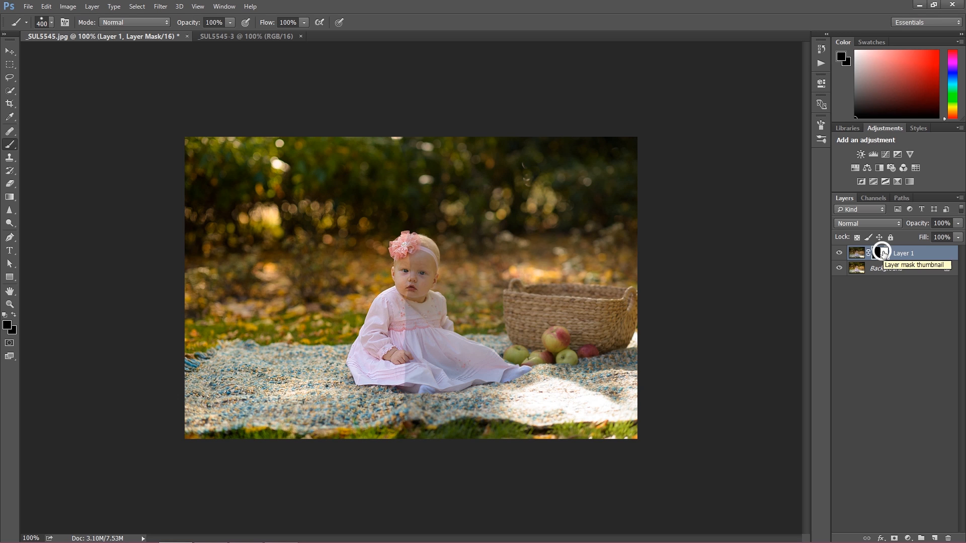
pyautogui.click(875, 274)
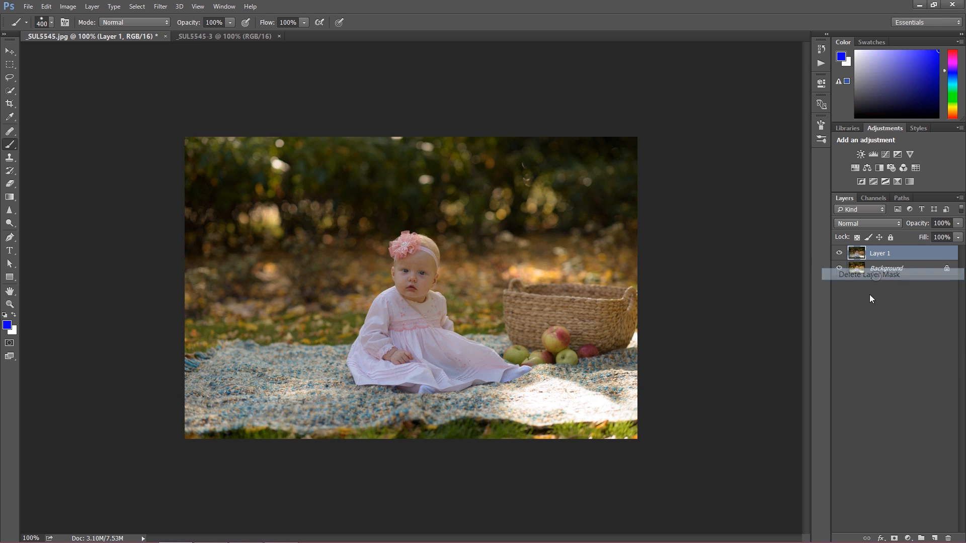
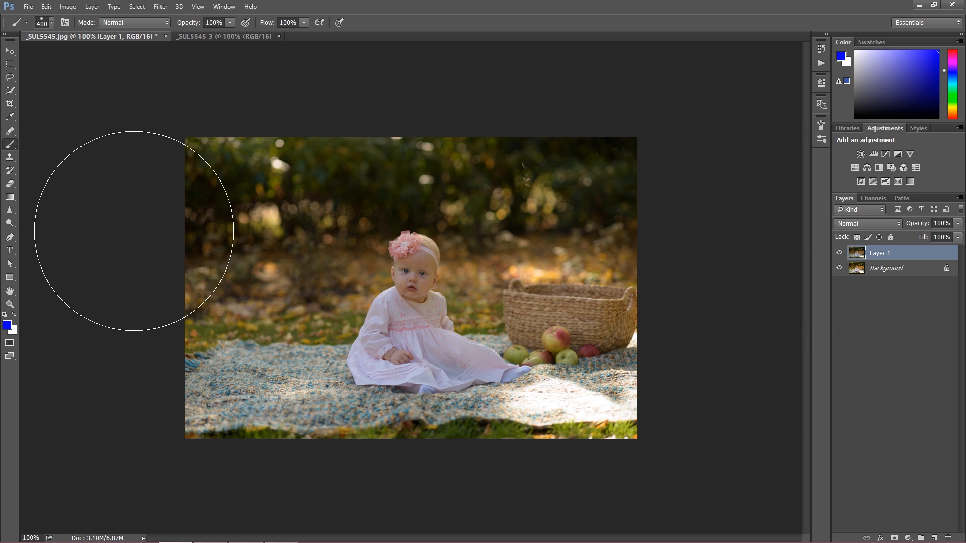
# - Try a Levels adjustment directly on Layer 1 with input levels of 16 for black and 192 for white, and return to the Brush tool
pyautogui.click(65, 6)
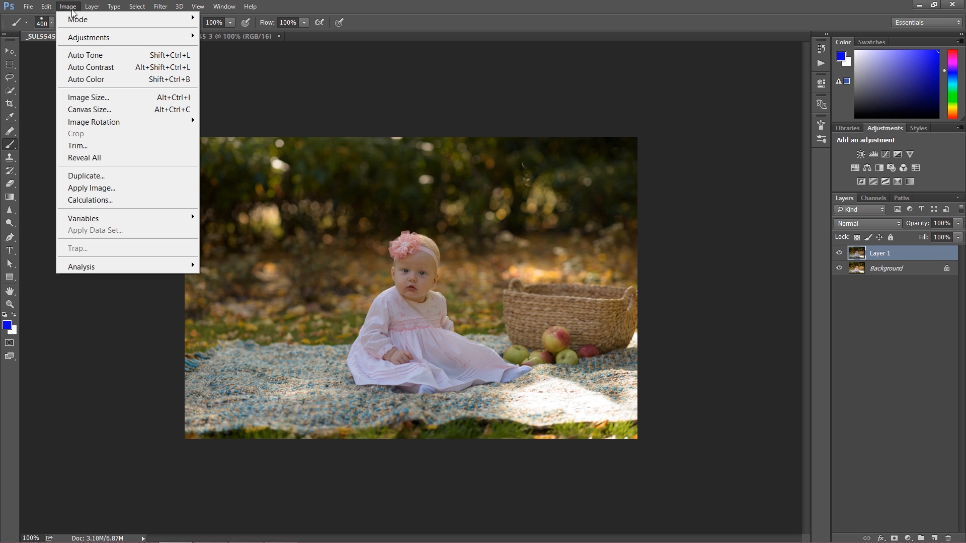
pyautogui.moveTo(88, 37)
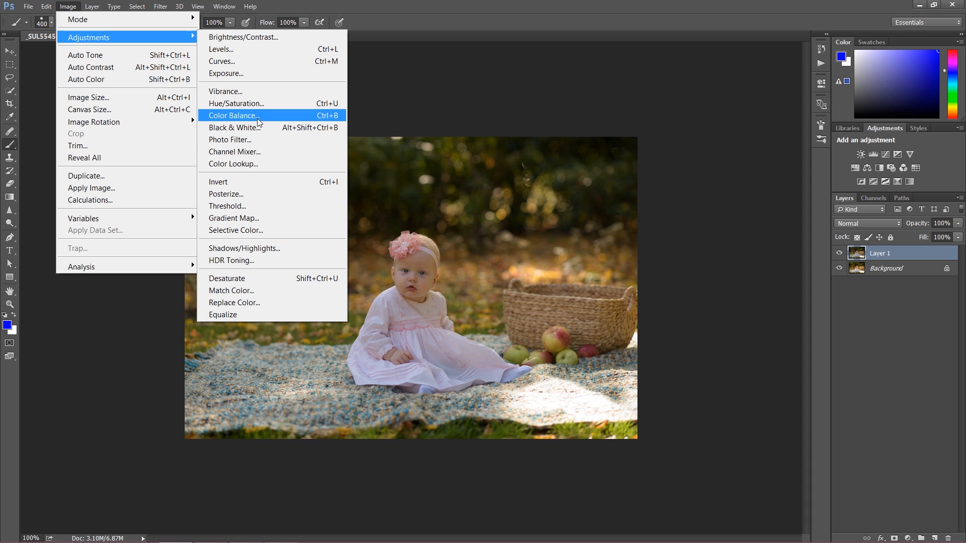
pyautogui.click(221, 49)
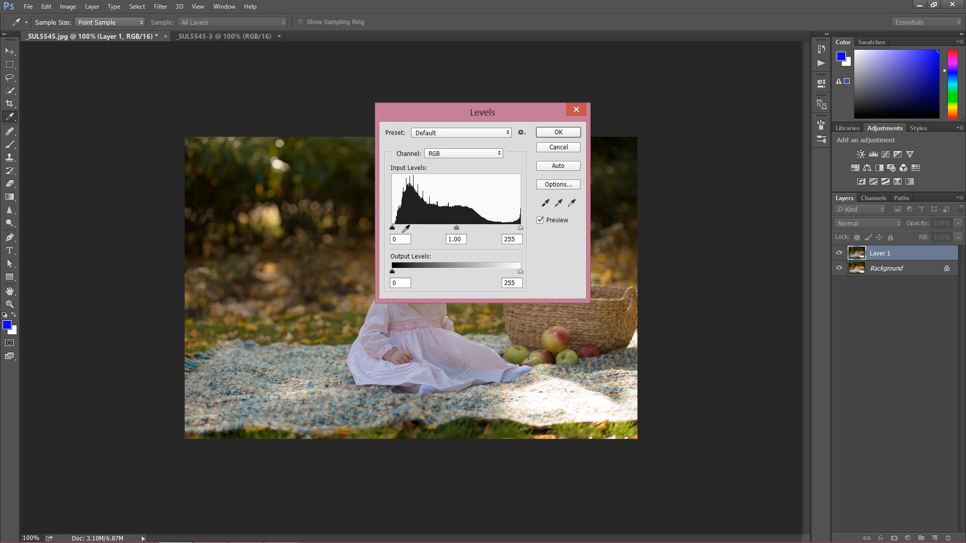
pyautogui.moveTo(462, 109); pyautogui.dragTo(607, 65)
pyautogui.moveTo(537, 187); pyautogui.dragTo(565, 189)
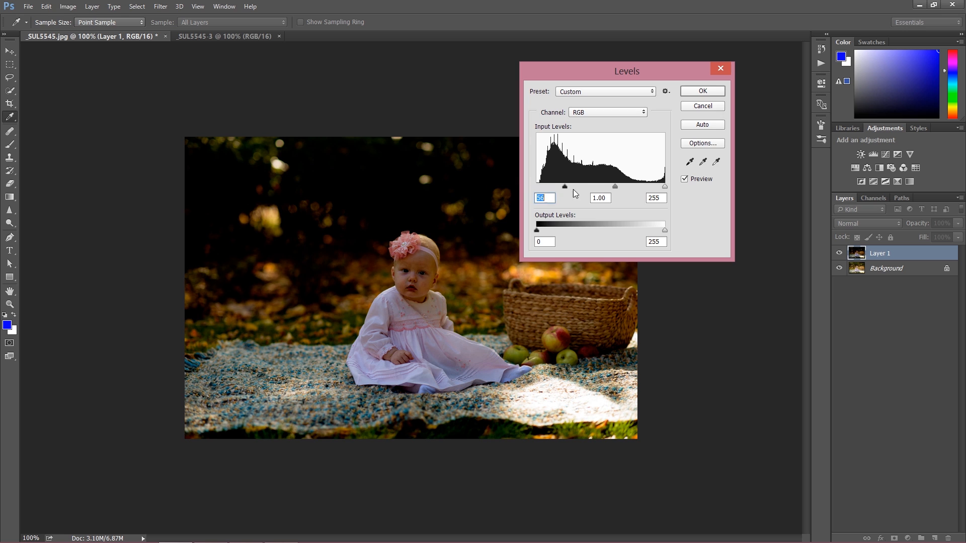
pyautogui.moveTo(663, 185); pyautogui.dragTo(633, 186)
pyautogui.moveTo(564, 186); pyautogui.dragTo(543, 190)
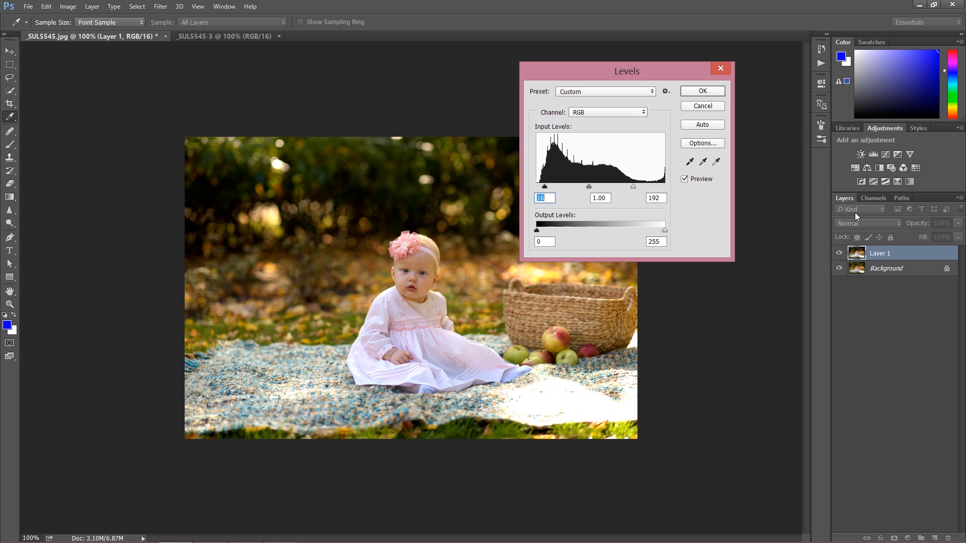
pyautogui.click(701, 106)
pyautogui.press('b')
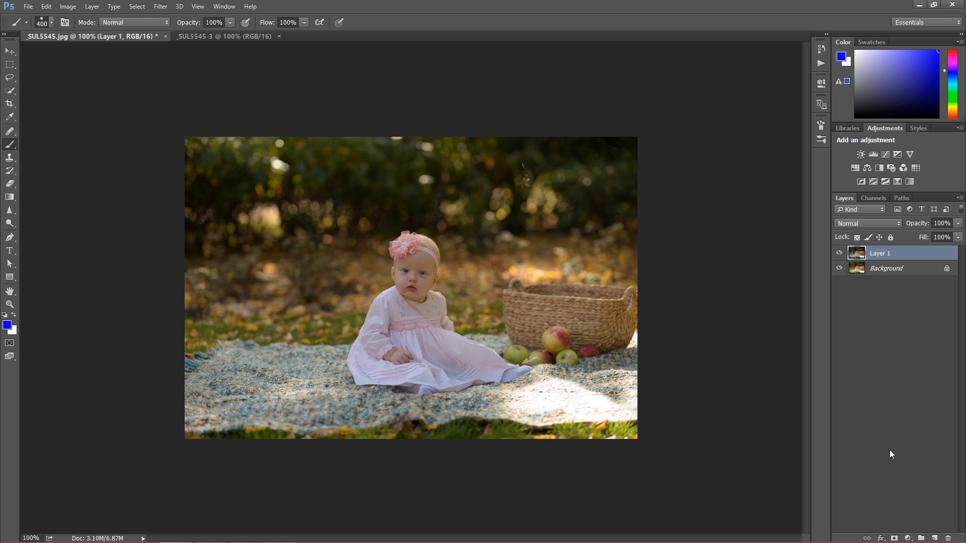
# - Add a Curves adjustment layer above Layer 1 and shape an S-curve with lowered shadows and raised highlights
pyautogui.click(905, 538)
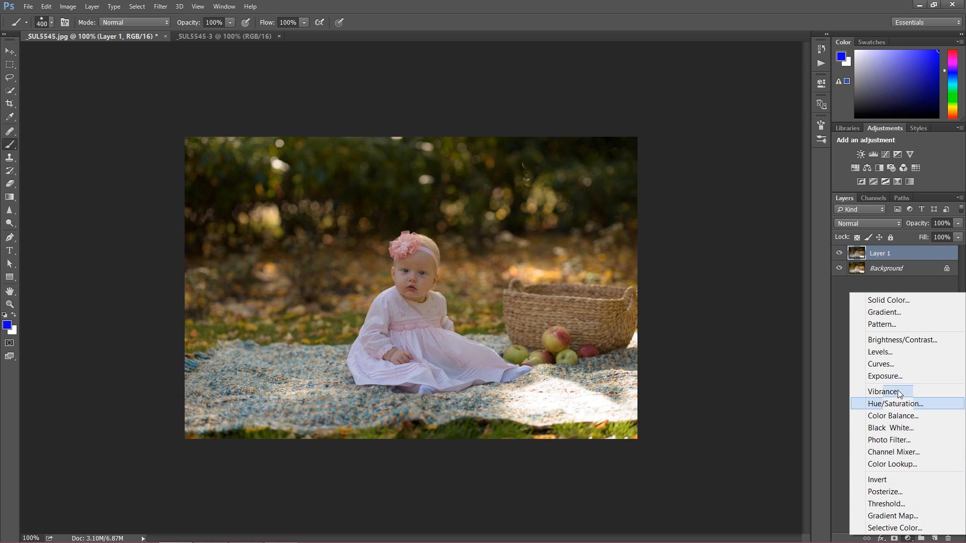
pyautogui.click(895, 364)
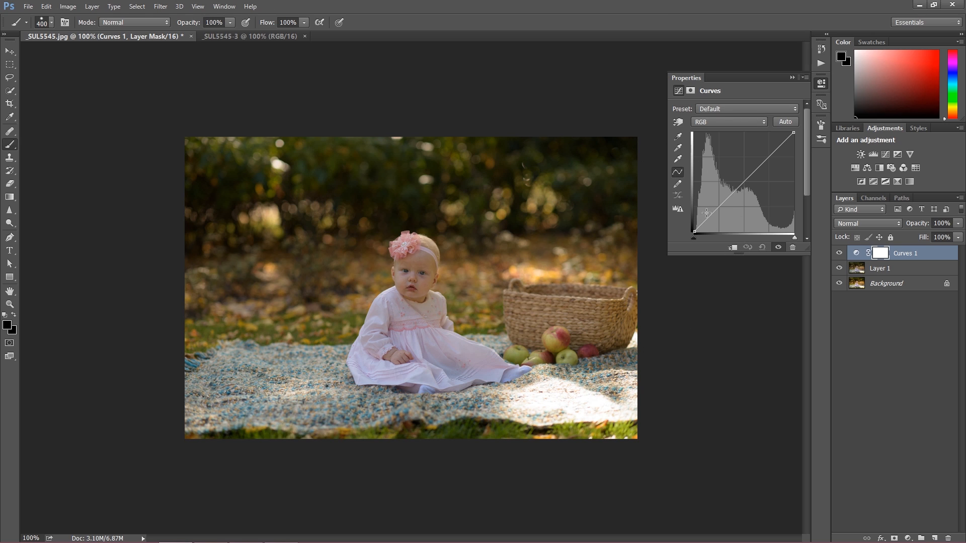
pyautogui.click(719, 206)
pyautogui.moveTo(720, 206); pyautogui.dragTo(720, 214)
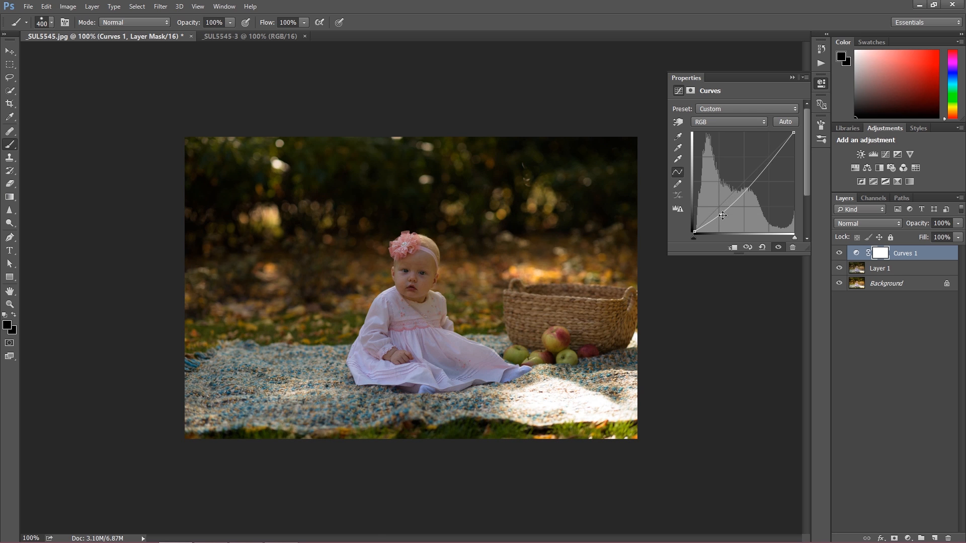
pyautogui.moveTo(765, 164); pyautogui.dragTo(764, 156)
pyautogui.click(718, 214)
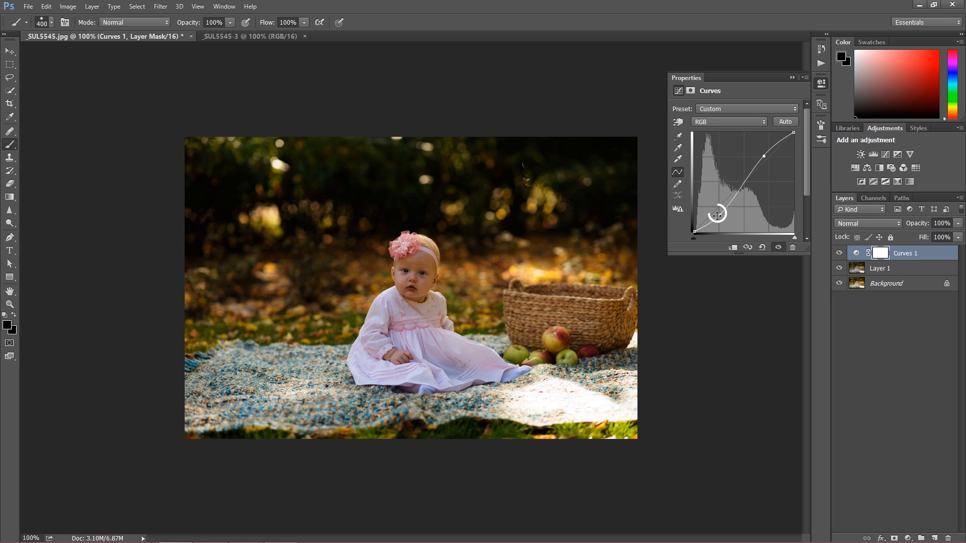
# - Compare the photo with and without the Curves layer, and paint the left half of its mask black
pyautogui.click(838, 253)
pyautogui.click(839, 253)
pyautogui.click(838, 253)
pyautogui.click(838, 254)
pyautogui.click(880, 253)
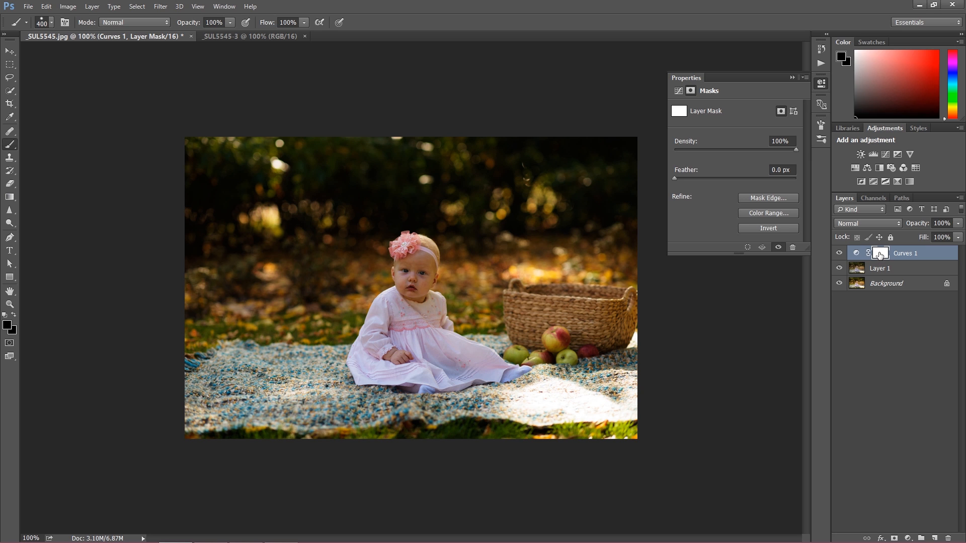
pyautogui.moveTo(237, 151)
pyautogui.mouseDown()
pyautogui.moveTo(216, 343)
pyautogui.moveTo(241, 212)
pyautogui.moveTo(243, 376)
pyautogui.moveTo(269, 226)
pyautogui.moveTo(279, 276)
pyautogui.moveTo(295, 288)
pyautogui.moveTo(304, 400)
pyautogui.moveTo(315, 164)
pyautogui.moveTo(289, 279)
pyautogui.moveTo(214, 181)
pyautogui.mouseUp()
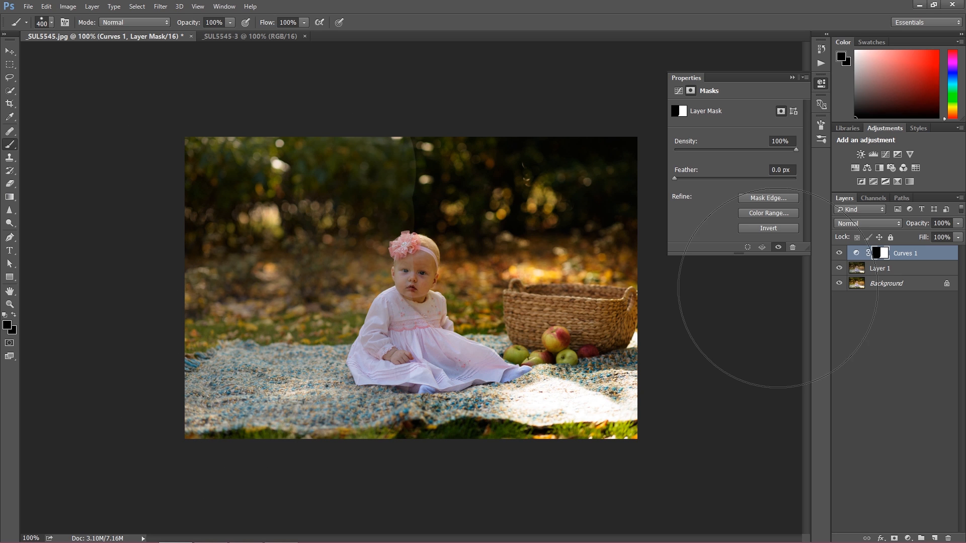
# - Add a Color Balance adjustment layer with midtones at +27 magenta–green and -29 yellow–blue, and hide the layer
pyautogui.click(907, 536)
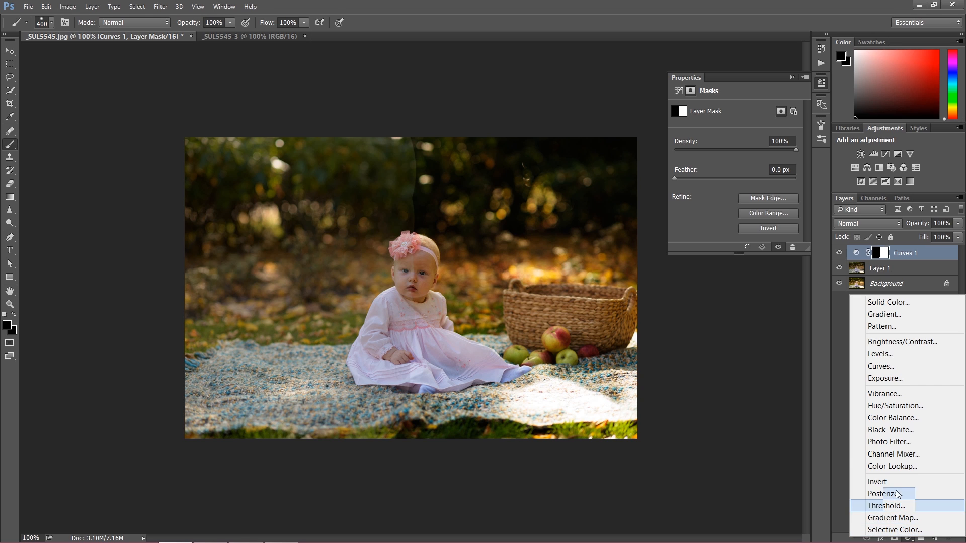
pyautogui.click(889, 419)
pyautogui.moveTo(723, 152); pyautogui.dragTo(707, 168)
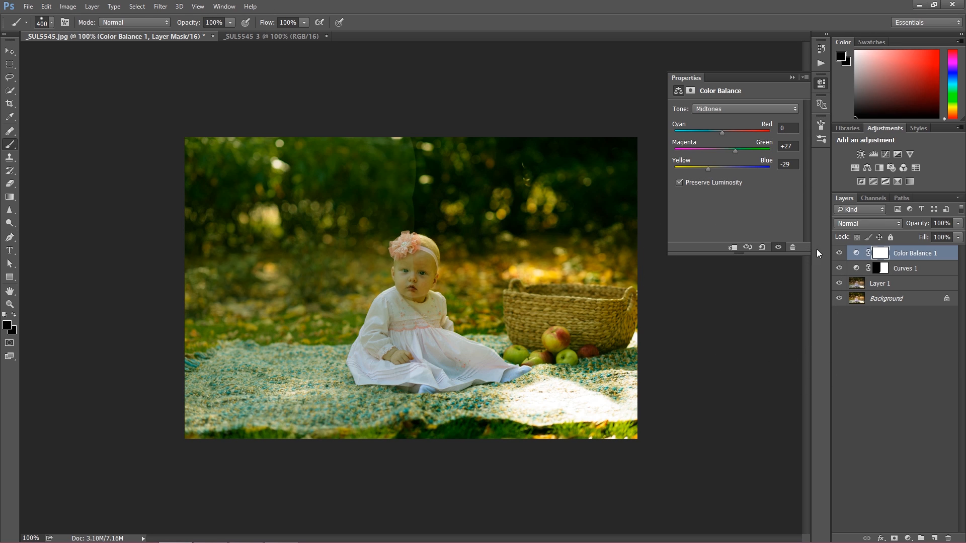
pyautogui.click(838, 253)
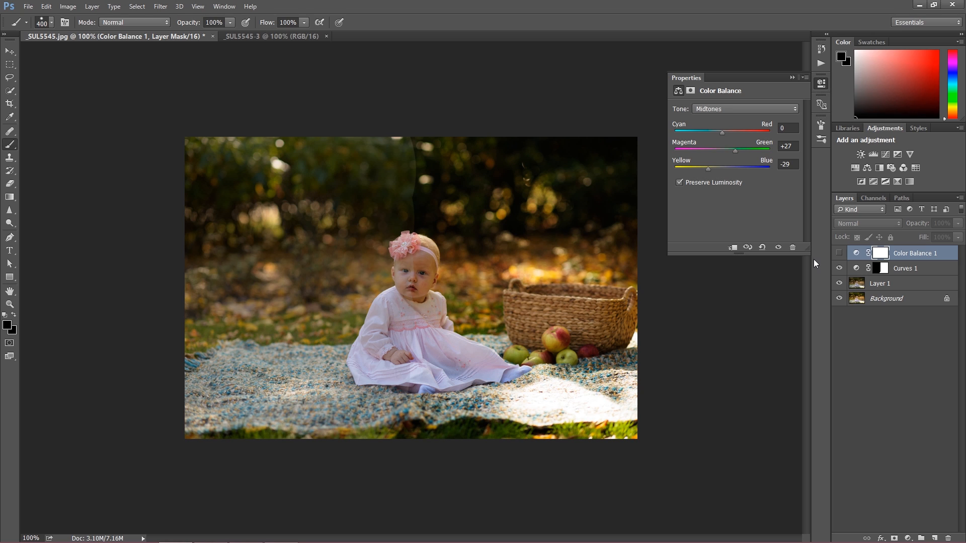
# - Add a Brightness/Contrast adjustment layer with brightness 47 and contrast 25, and collapse its properties
pyautogui.click(907, 537)
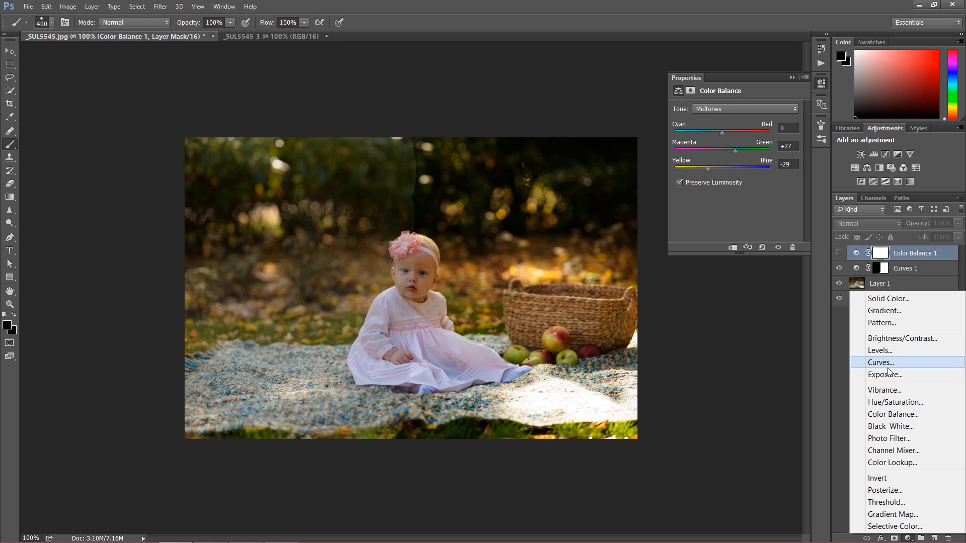
pyautogui.click(899, 342)
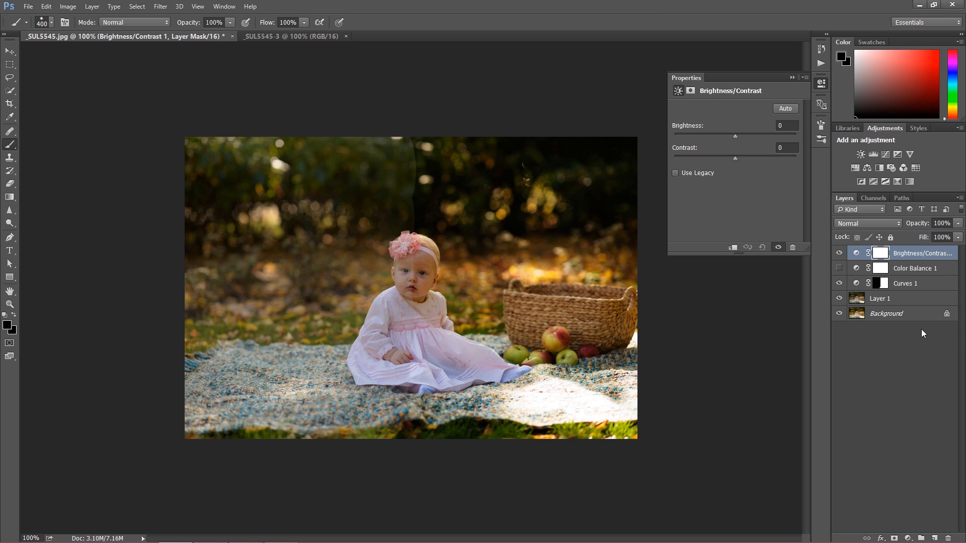
pyautogui.moveTo(734, 134); pyautogui.dragTo(727, 155)
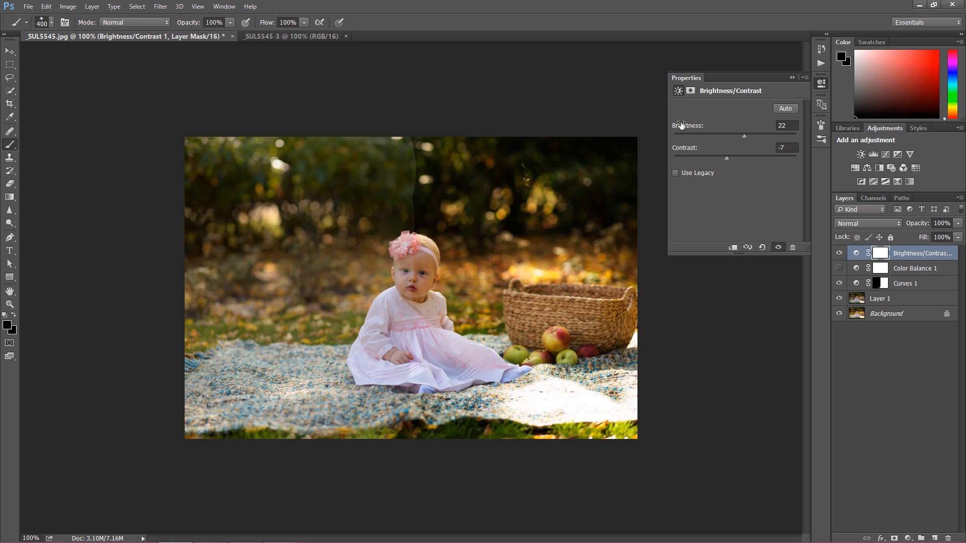
pyautogui.moveTo(745, 134); pyautogui.dragTo(754, 136)
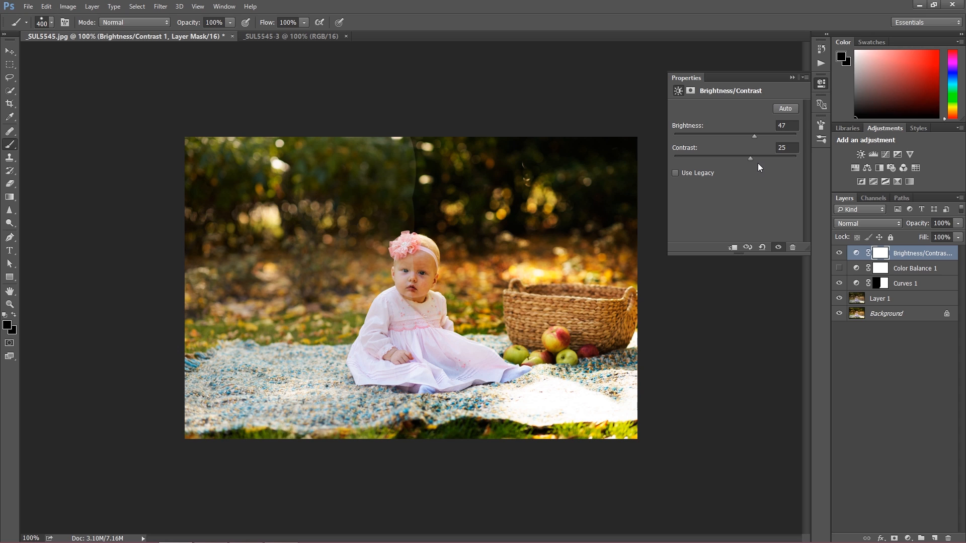
pyautogui.click(792, 77)
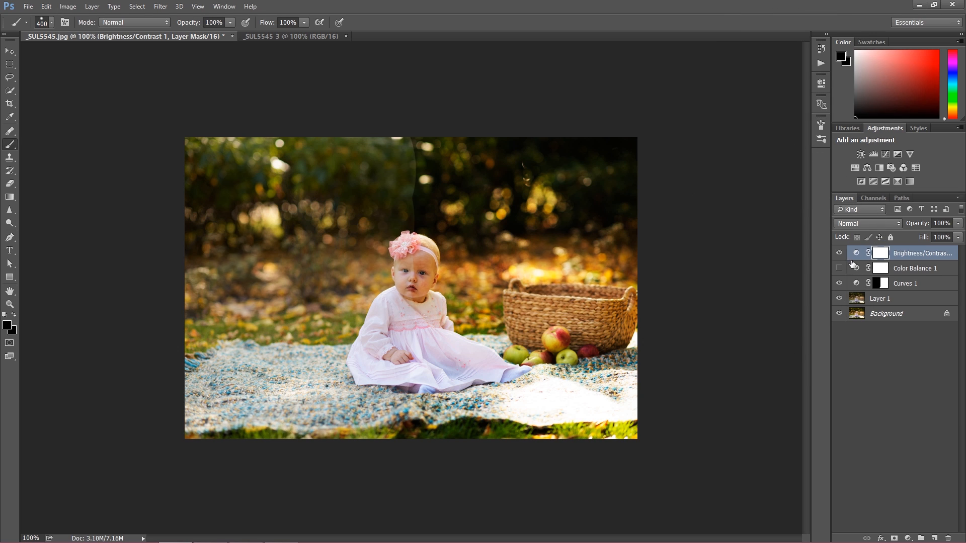
# - Delete the Brightness/Contrast, Color Balance and Curves adjustment layers together
pyautogui.keyDown('shift'); pyautogui.click(900, 285); pyautogui.keyUp('shift')
pyautogui.keyDown('shift'); pyautogui.click(897, 270); pyautogui.keyUp('shift')
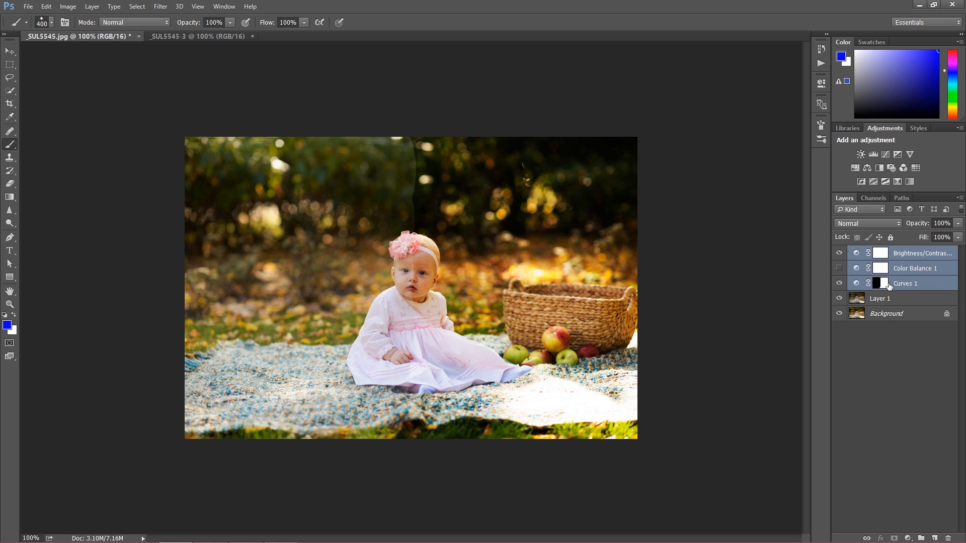
pyautogui.press('Delete')
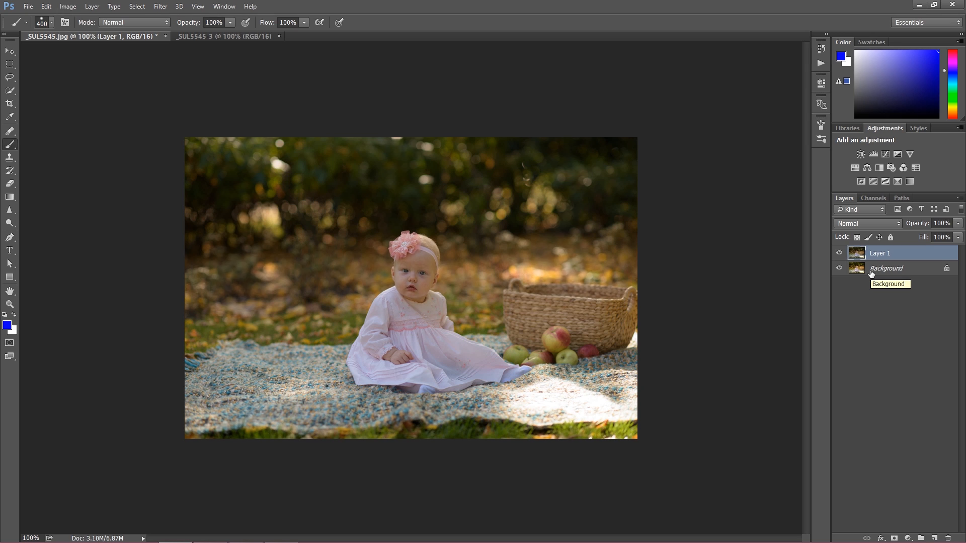
# - Switch briefly to the Type tool and back to the Brush, and add a white layer mask to Layer 1
pyautogui.click(10, 250)
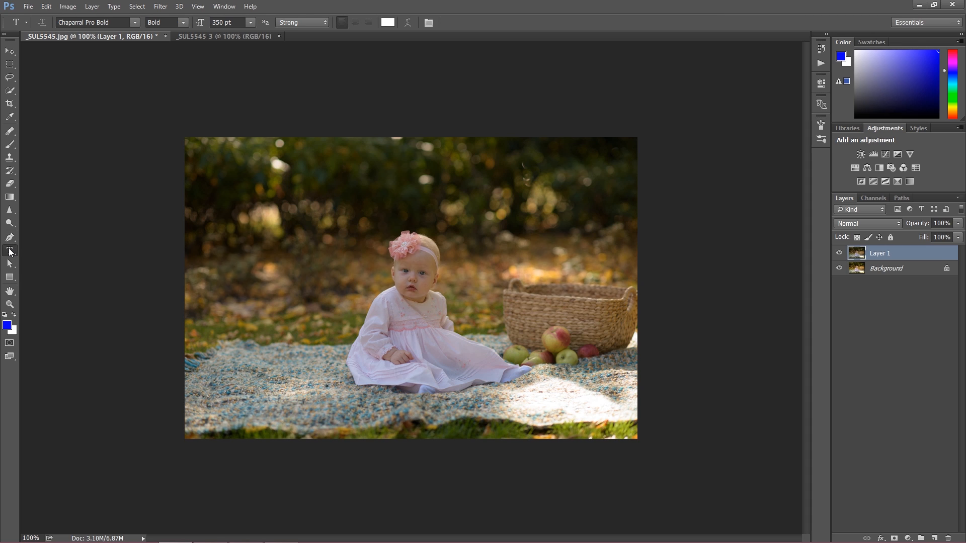
pyautogui.click(10, 148)
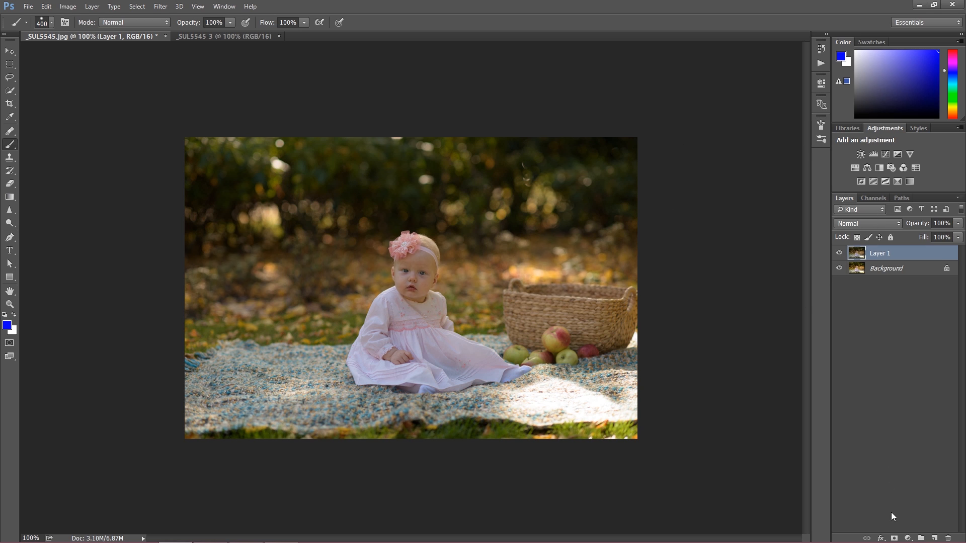
pyautogui.click(894, 539)
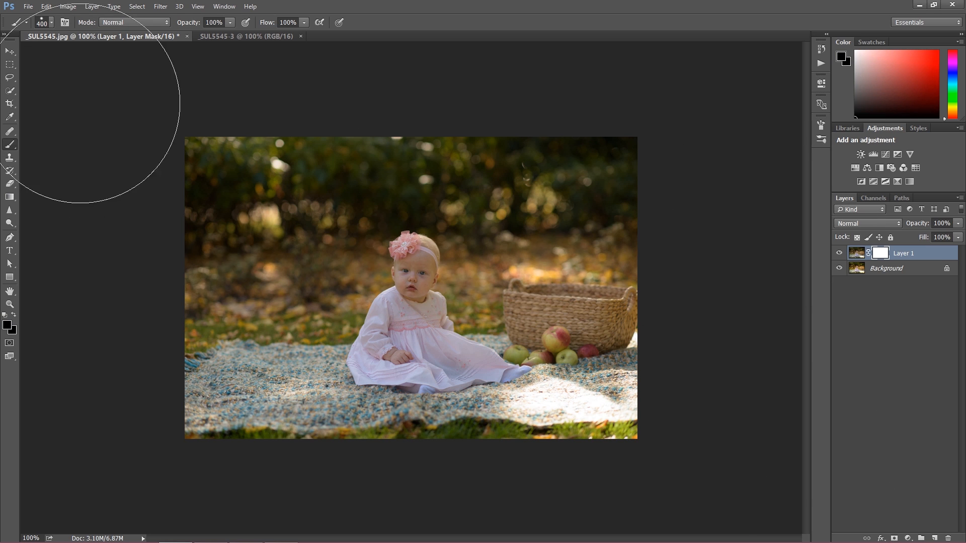
# - Review the tool variants grouped under the marquee, lasso and quick selection tools
pyautogui.click(11, 64)
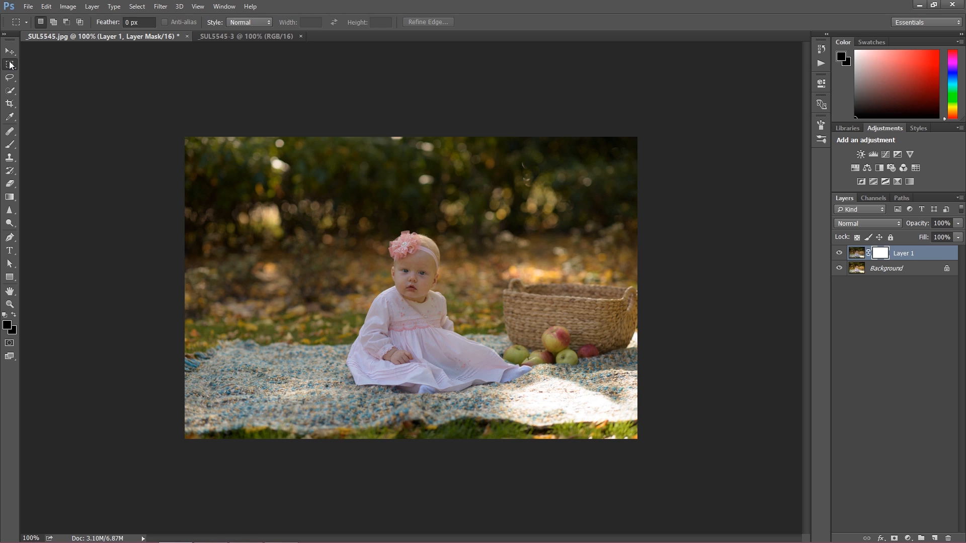
pyautogui.click(11, 65)
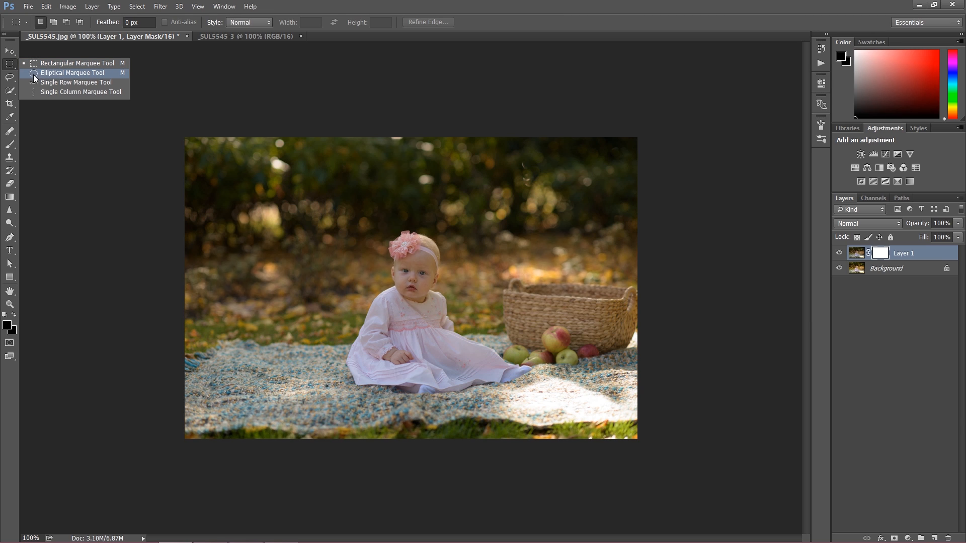
pyautogui.click(11, 78)
pyautogui.click(11, 78)
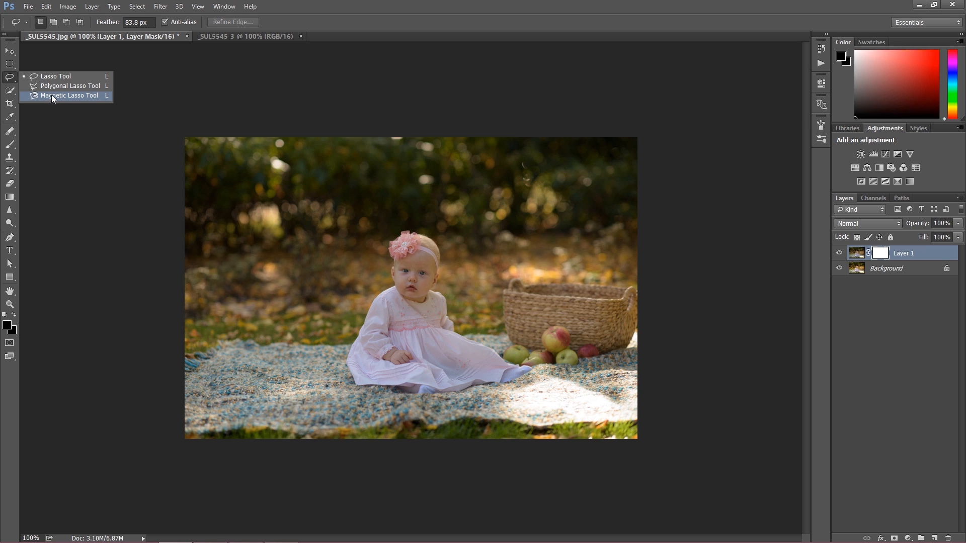
pyautogui.click(11, 91)
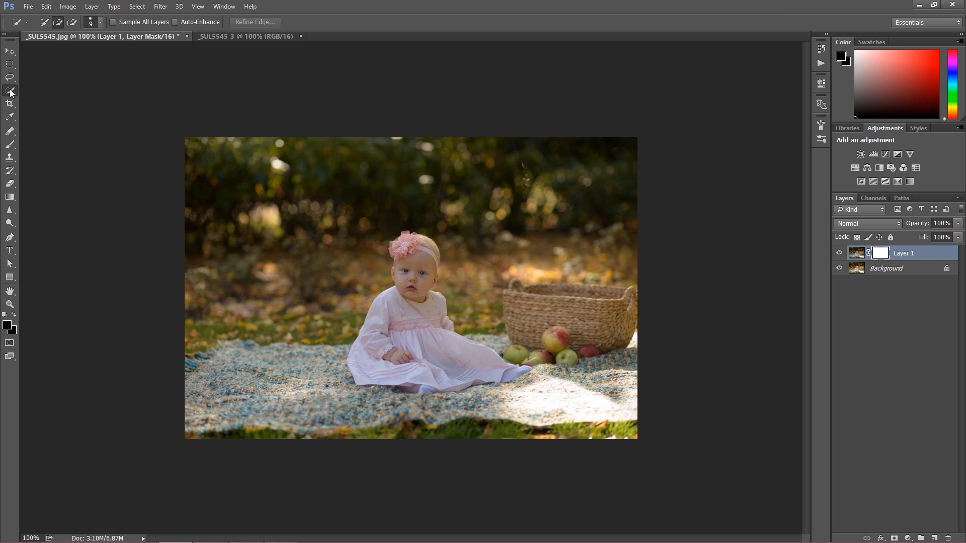
pyautogui.click(11, 91)
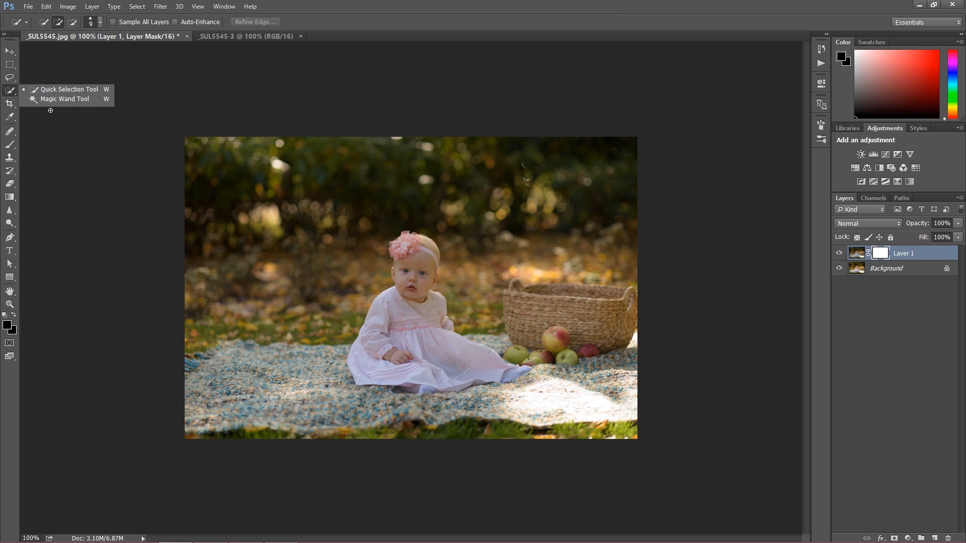
# - Draw a large elliptical marquee selection around the seated child, reaching over part of the basket
pyautogui.click(10, 65)
pyautogui.rightClick(10, 64)
pyautogui.click(43, 71)
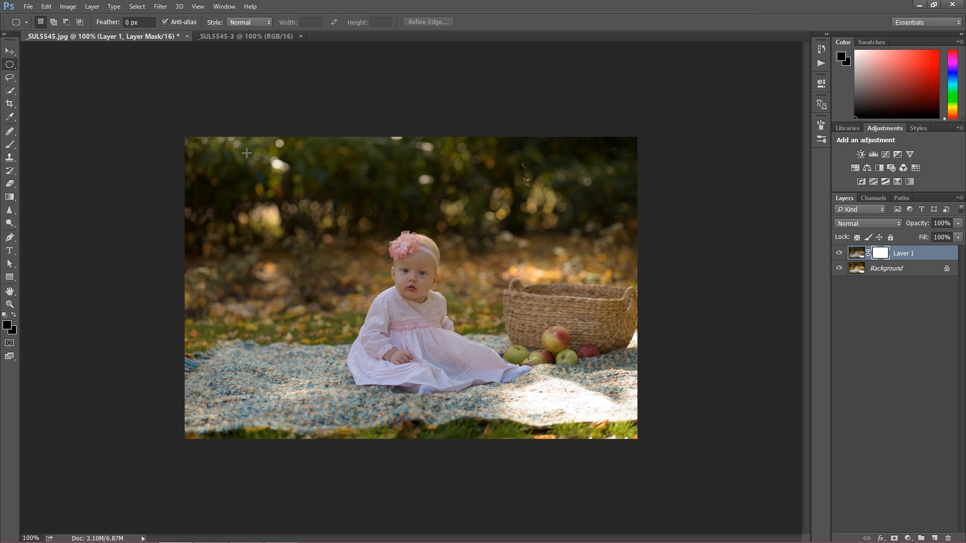
pyautogui.moveTo(533, 400); pyautogui.dragTo(564, 430)
pyautogui.moveTo(277, 194); pyautogui.dragTo(581, 419)
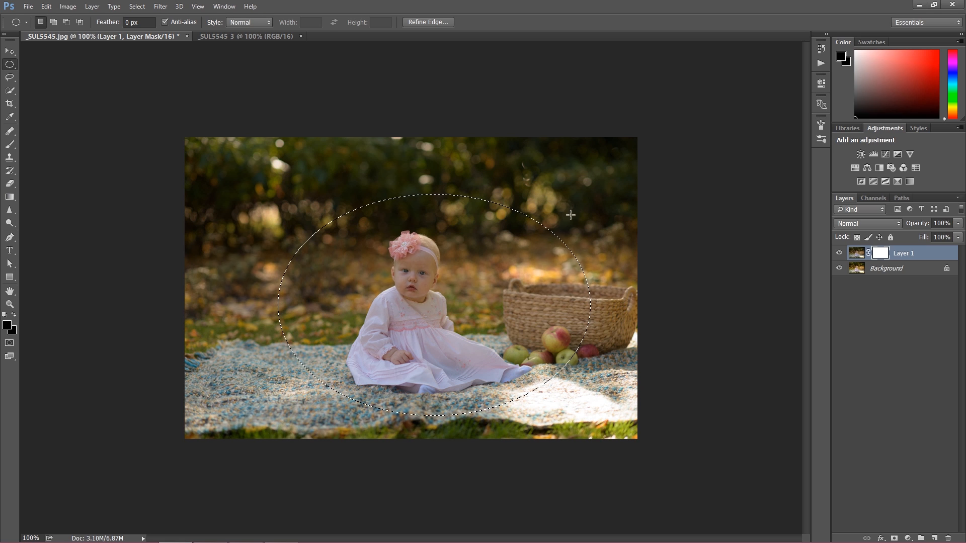
# - Try brushing blue inside the elliptical selection on a new layer above Layer 1, and delete the paint
pyautogui.click(935, 538)
pyautogui.click(9, 144)
pyautogui.moveTo(360, 242)
pyautogui.mouseDown()
pyautogui.moveTo(326, 323)
pyautogui.moveTo(383, 282)
pyautogui.moveTo(360, 335)
pyautogui.moveTo(531, 294)
pyautogui.moveTo(410, 283)
pyautogui.moveTo(480, 339)
pyautogui.mouseUp()
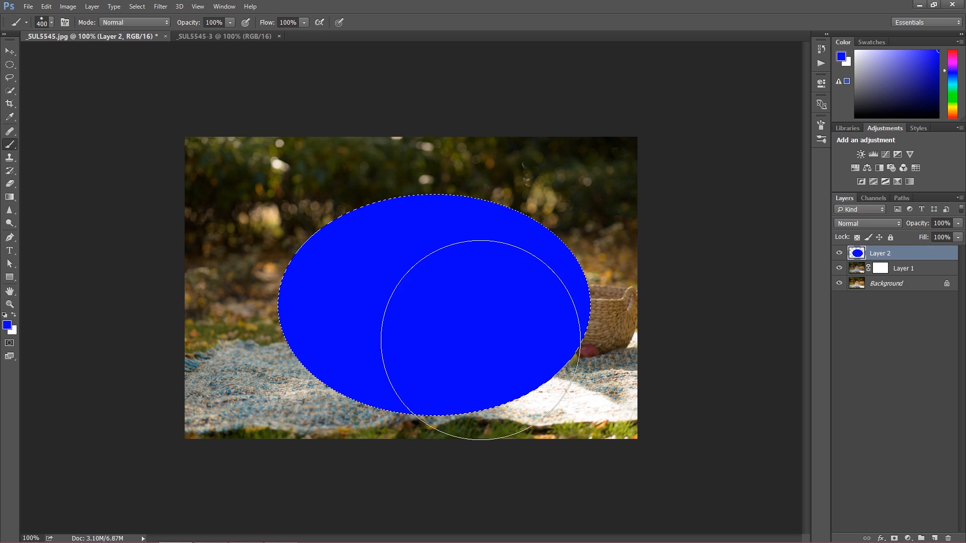
pyautogui.press('Delete')
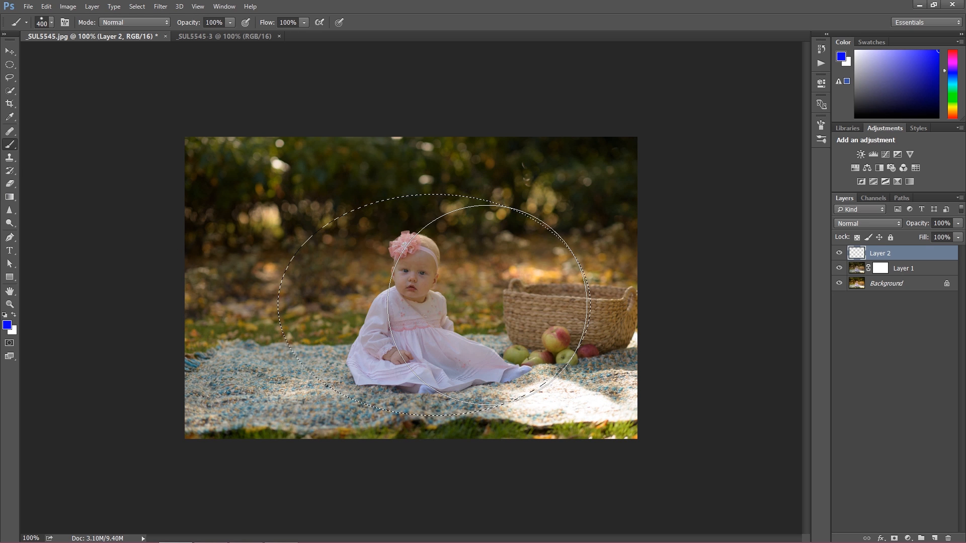
# - Fill the elliptical selection with black on Layer 1's mask and deselect it
pyautogui.click(863, 270)
pyautogui.click(880, 269)
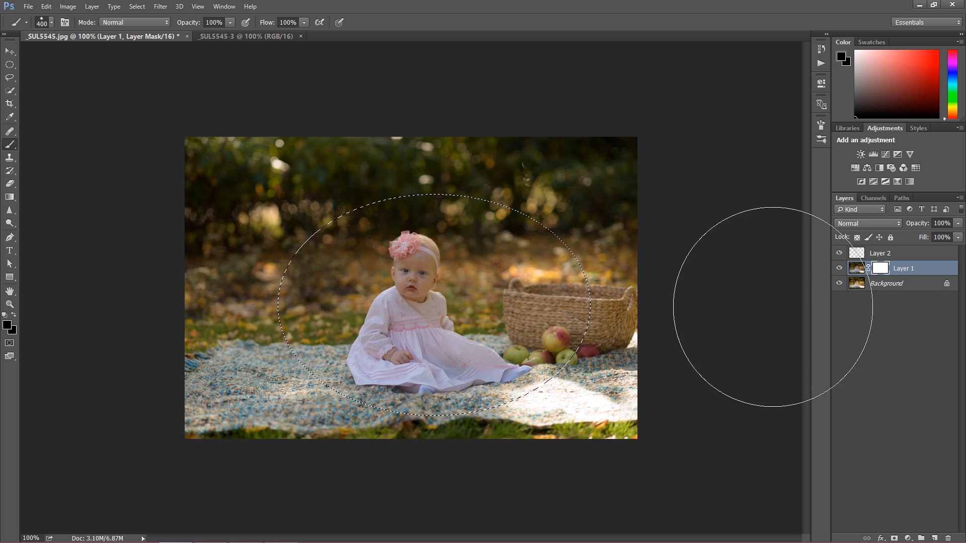
pyautogui.click(864, 285)
pyautogui.click(877, 273)
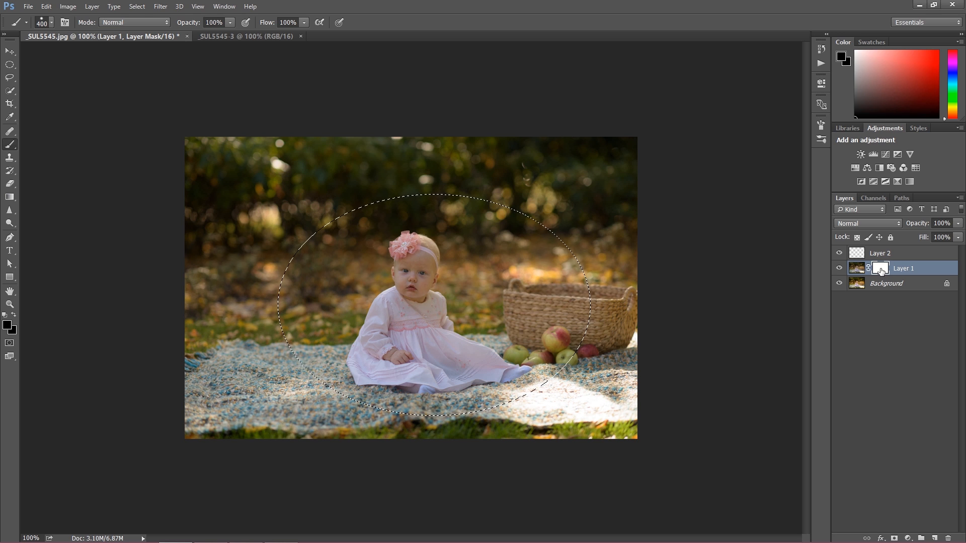
pyautogui.hotkey('alt', 'BackSpace')
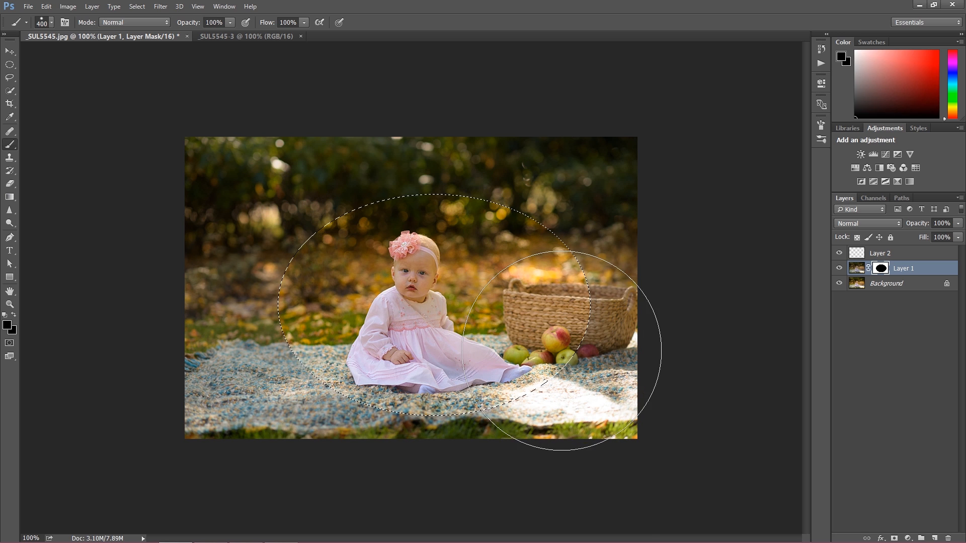
pyautogui.click(10, 64)
pyautogui.click(307, 201)
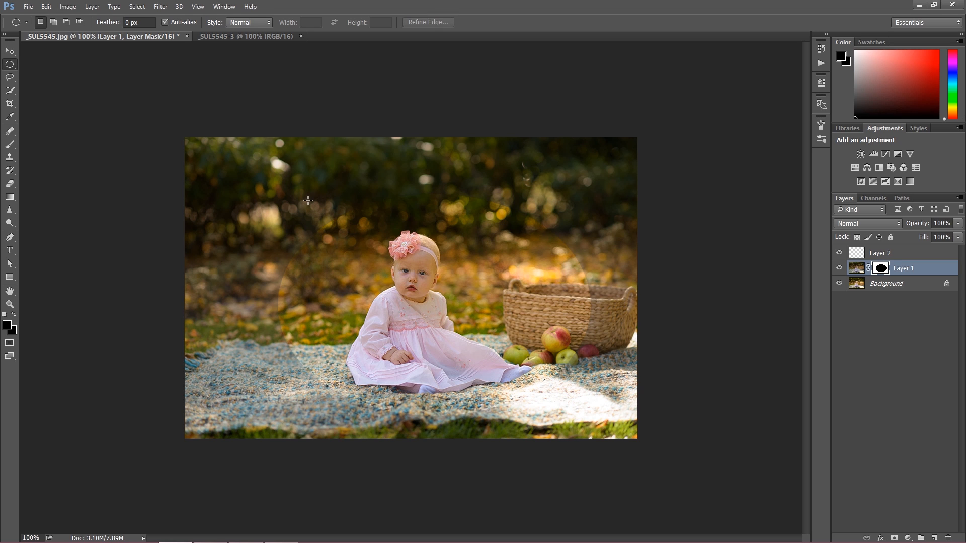
# - Step back through the deselection and the black mask fill, and look over the undo and step commands
pyautogui.hotkey('ctrl', 'alt', 'z')
pyautogui.hotkey('ctrl', 'alt', 'z')
pyautogui.hotkey('ctrl', 'alt', 'z')
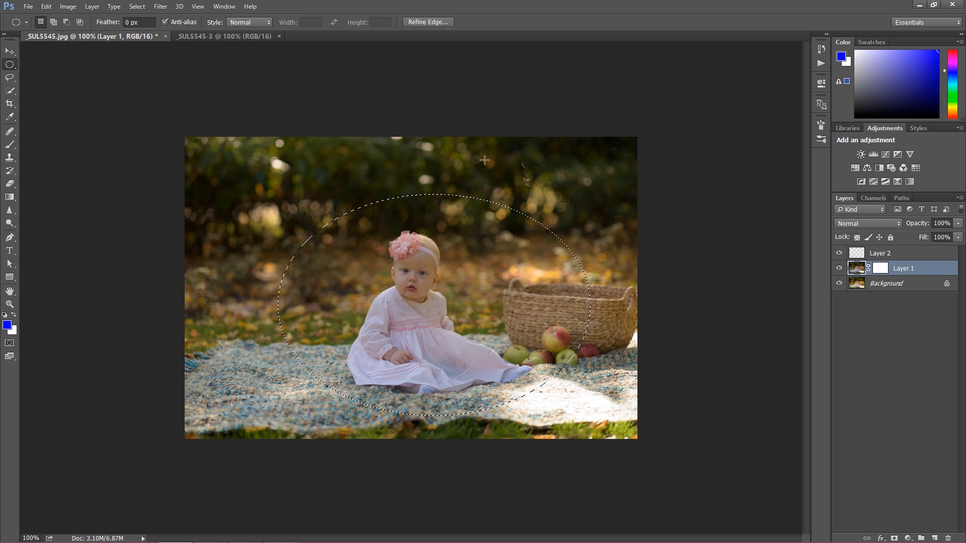
pyautogui.click(46, 7)
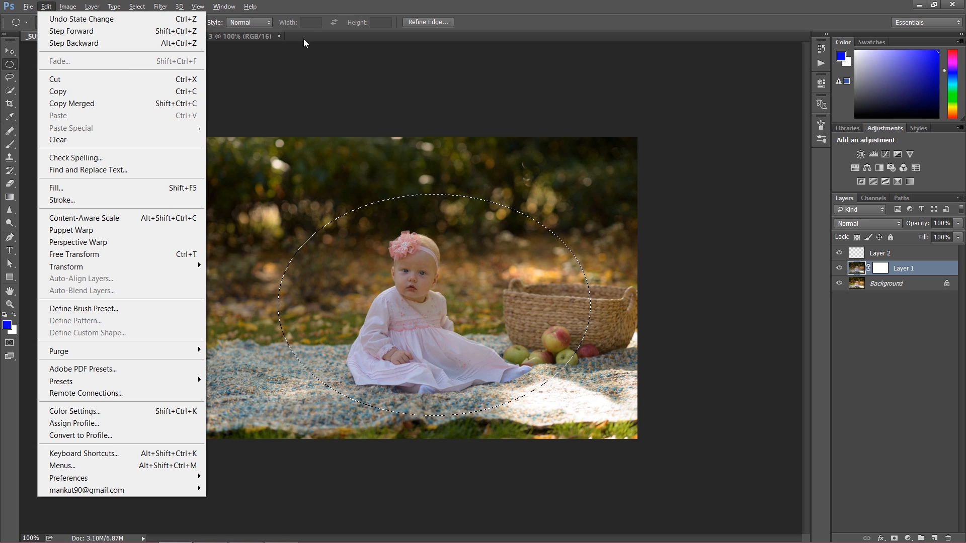
pyautogui.click(328, 3)
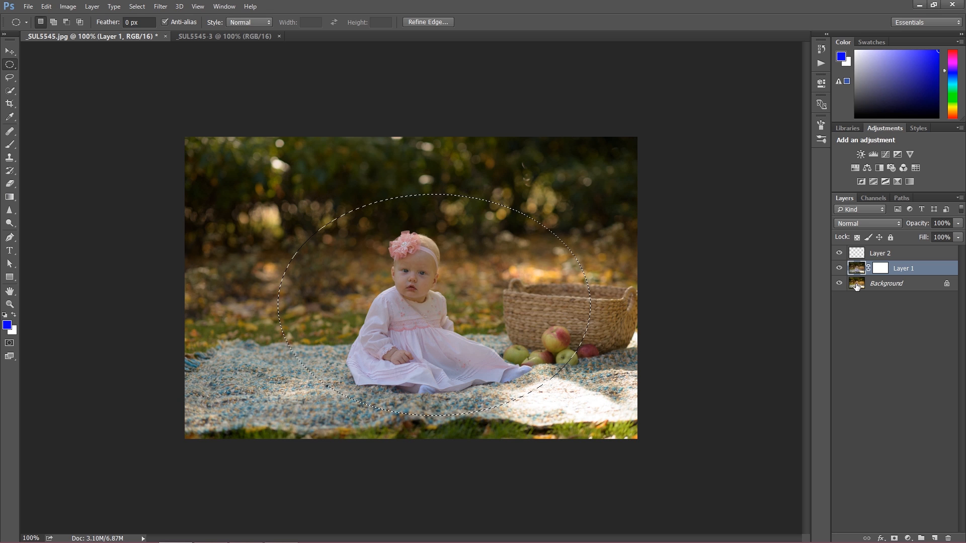
# - Hide Layer 1, move the Background's elliptical selection to a new layer with Layer Via Cut, and hide that layer
pyautogui.click(839, 268)
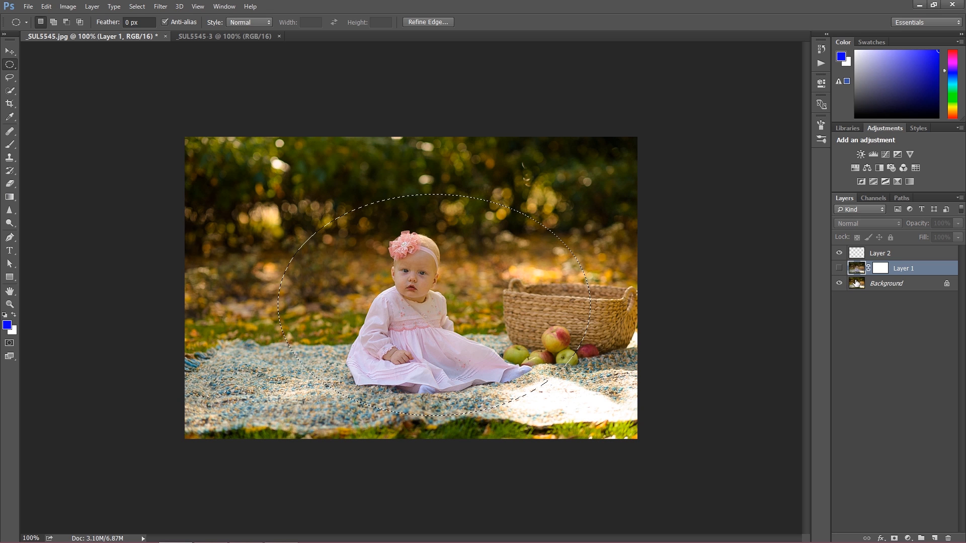
pyautogui.click(870, 283)
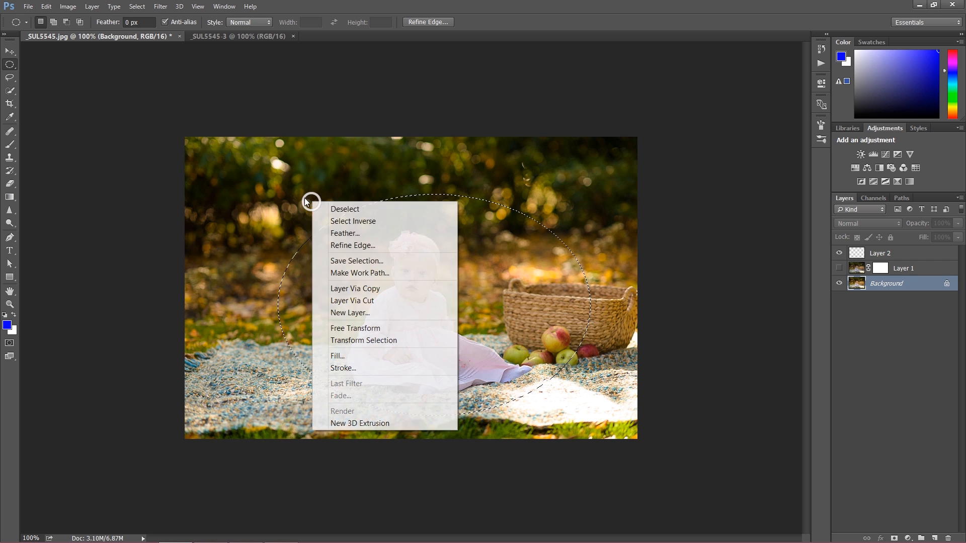
pyautogui.click(377, 302)
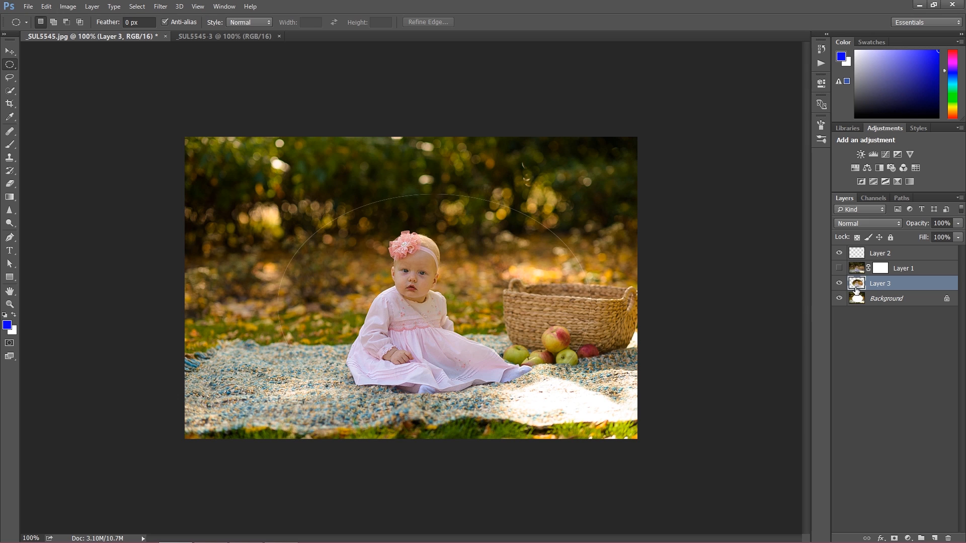
pyautogui.click(838, 283)
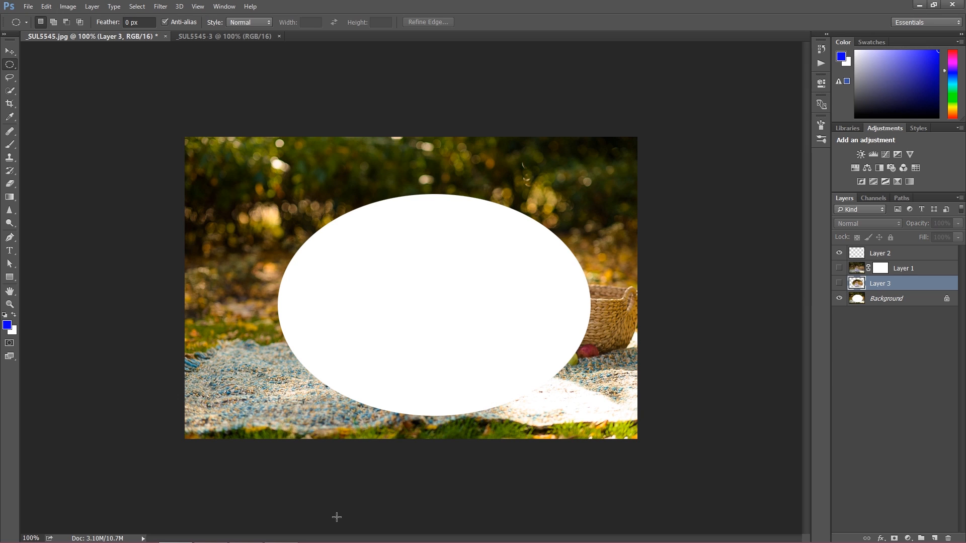
# - Step back to before the cut layer and the empty Layer 2 were made, and clear the elliptical selection
pyautogui.hotkey('ctrl', 'alt', 'z')
pyautogui.hotkey('ctrl', 'alt', 'z')
pyautogui.hotkey('ctrl', 'alt', 'z')
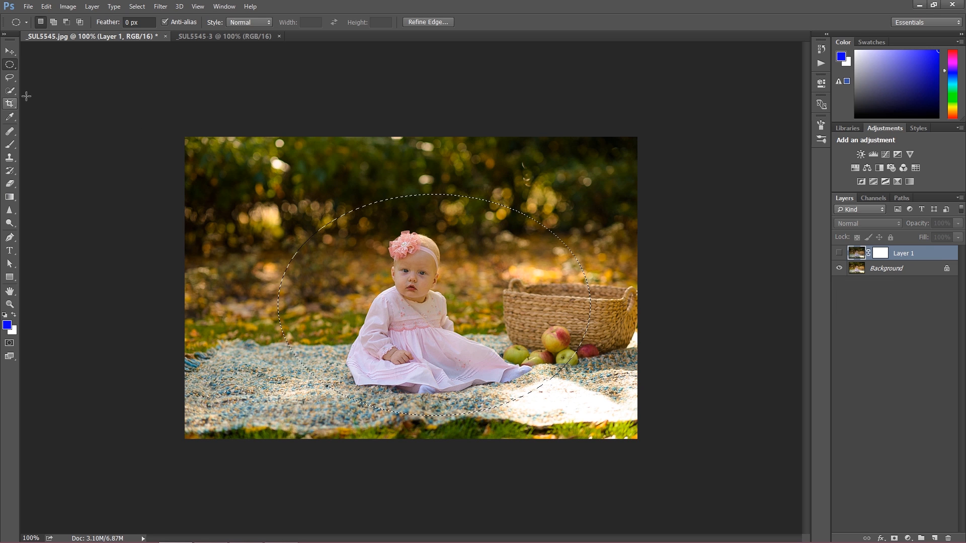
pyautogui.click(222, 201)
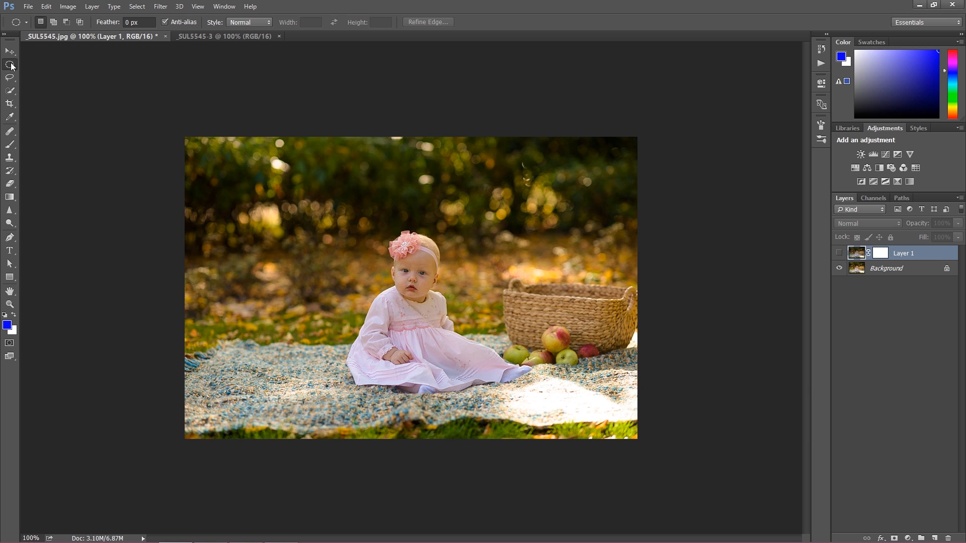
# - Draw a closed selection with straight edges around the child using the Polygonal Lasso
pyautogui.click(11, 79)
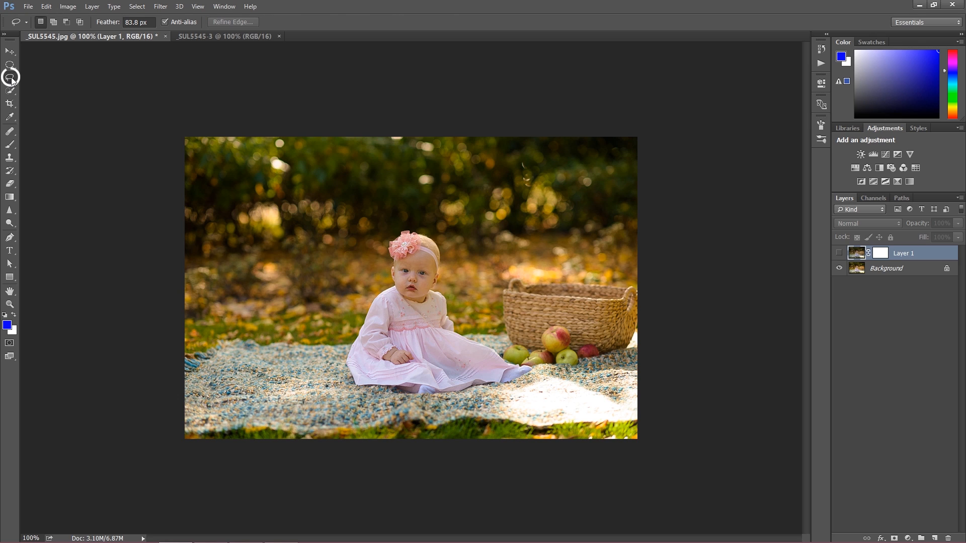
pyautogui.rightClick(10, 78)
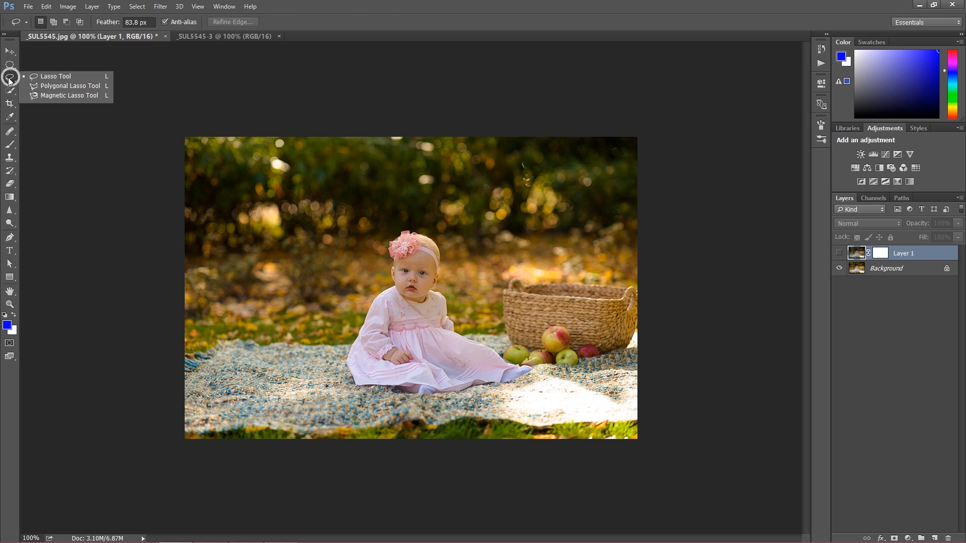
pyautogui.click(61, 87)
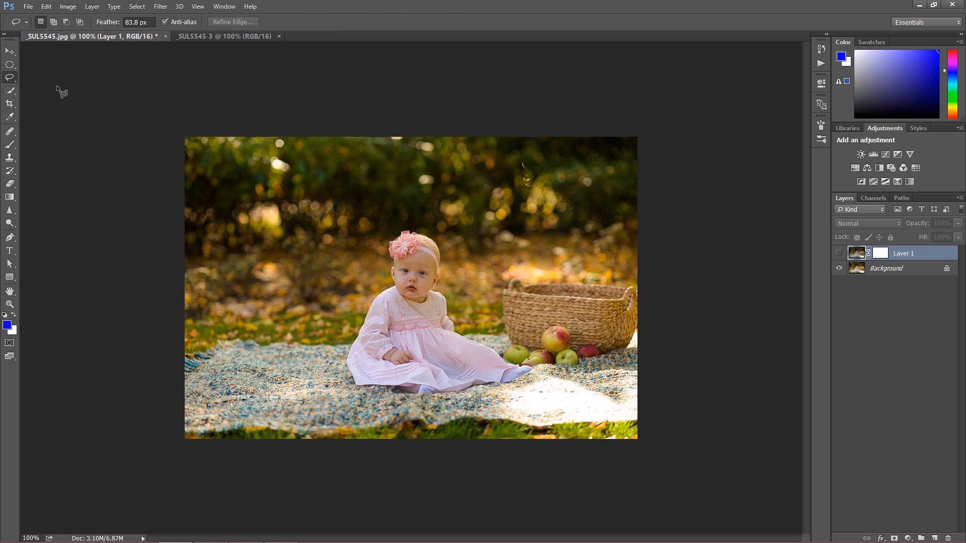
pyautogui.click(355, 232)
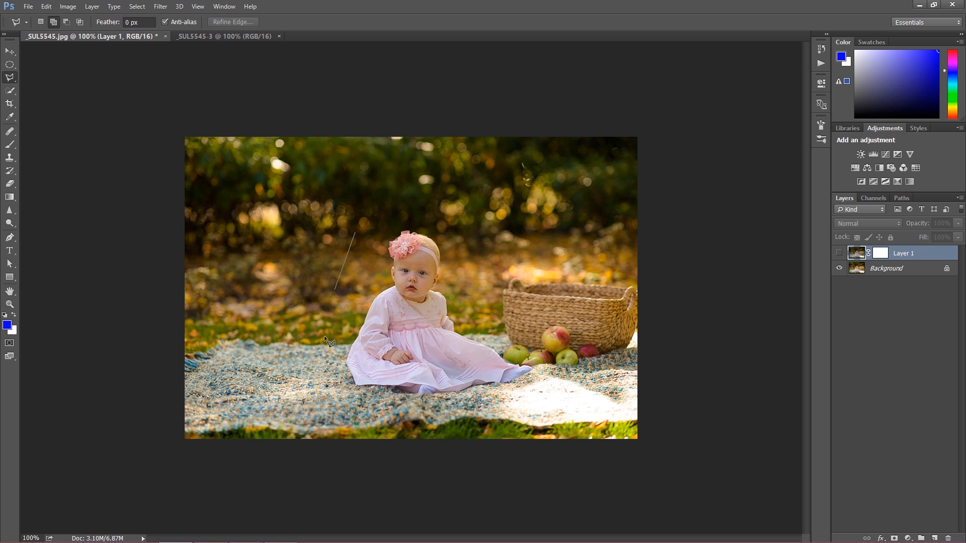
pyautogui.click(318, 363)
pyautogui.click(475, 434)
pyautogui.click(514, 305)
pyautogui.click(440, 204)
pyautogui.click(376, 206)
pyautogui.click(355, 233)
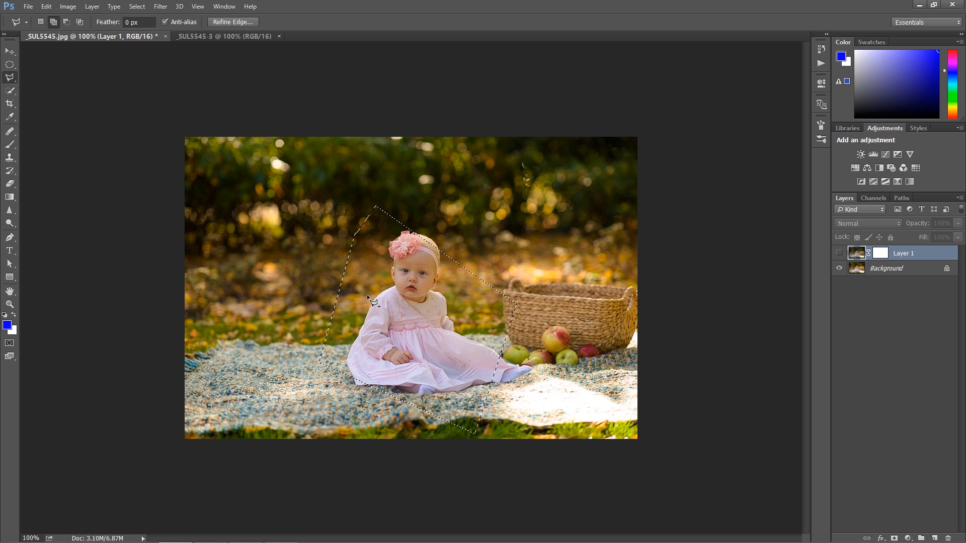
# - Show Layer 1 and try brushing black on its mask inside the polygonal selection, undoing the stroke
pyautogui.click(839, 253)
pyautogui.click(880, 253)
pyautogui.click(10, 144)
pyautogui.moveTo(352, 256)
pyautogui.mouseDown()
pyautogui.moveTo(391, 354)
pyautogui.moveTo(423, 278)
pyautogui.mouseUp()
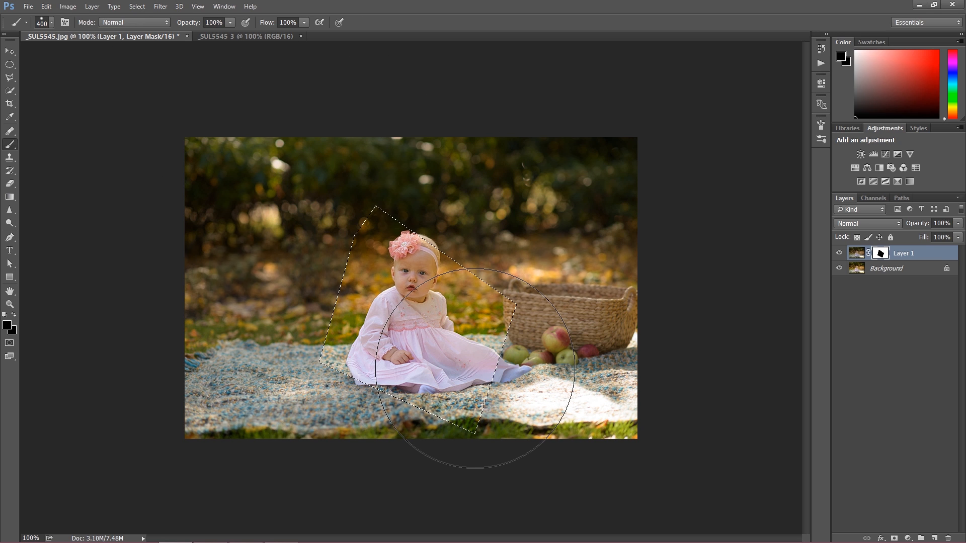
pyautogui.hotkey('ctrl', 'z')
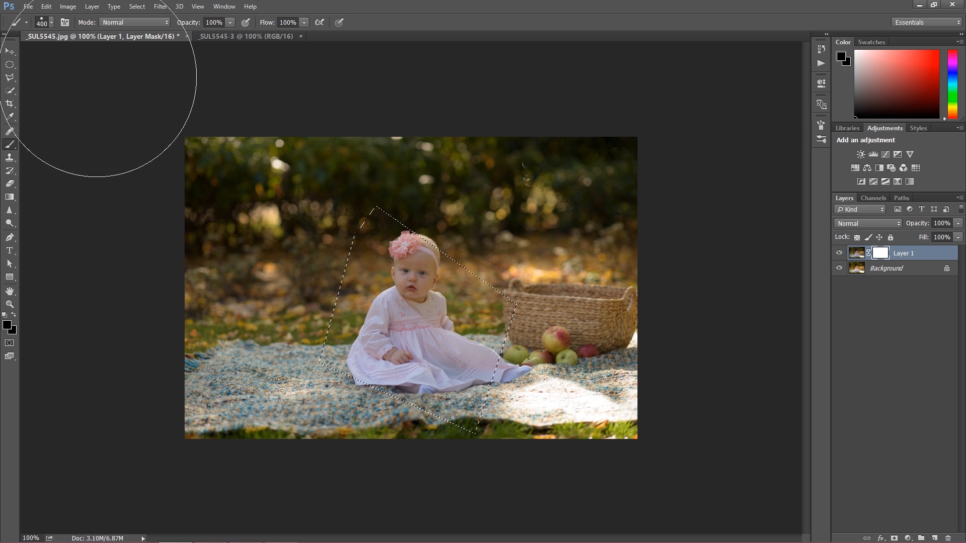
# - Invert the polygonal selection to cover everything outside the area around the child
pyautogui.click(10, 64)
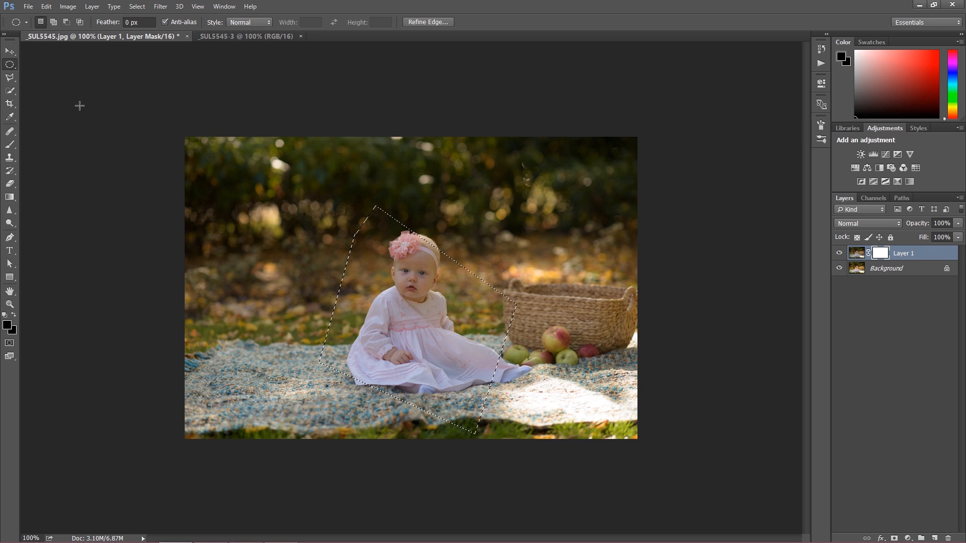
pyautogui.rightClick(308, 244)
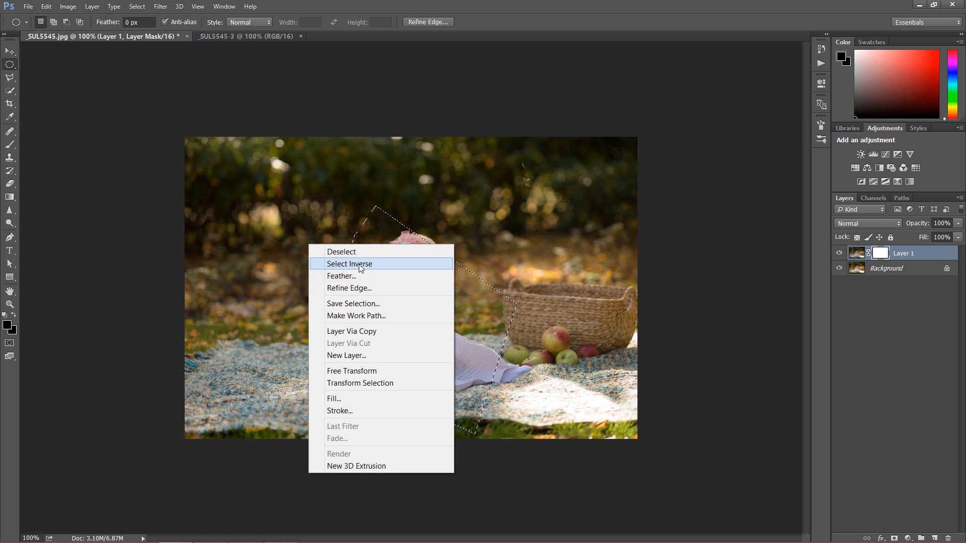
pyautogui.click(350, 264)
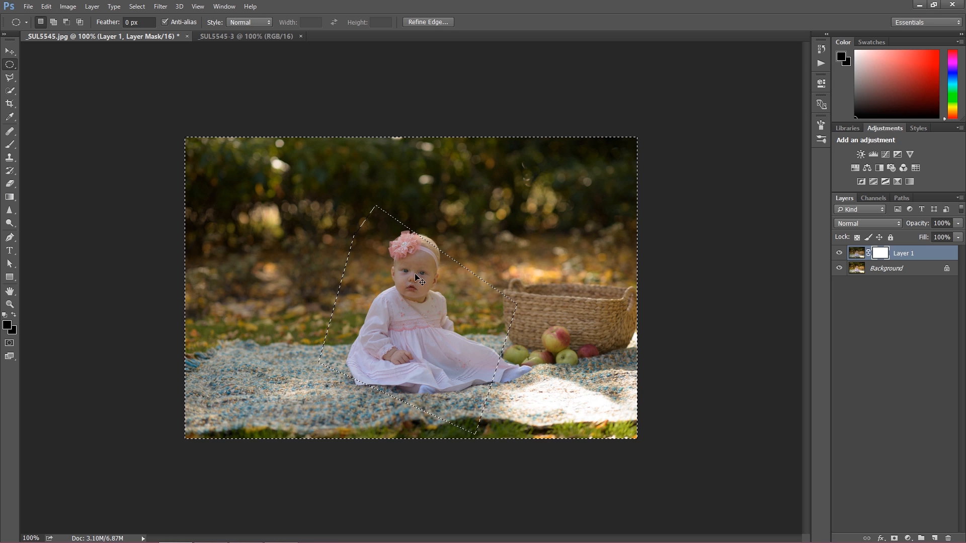
# - Try filling the inverted selection with black on Layer 1's mask, undo the fill and deselect
pyautogui.hotkey('alt', 'BackSpace')
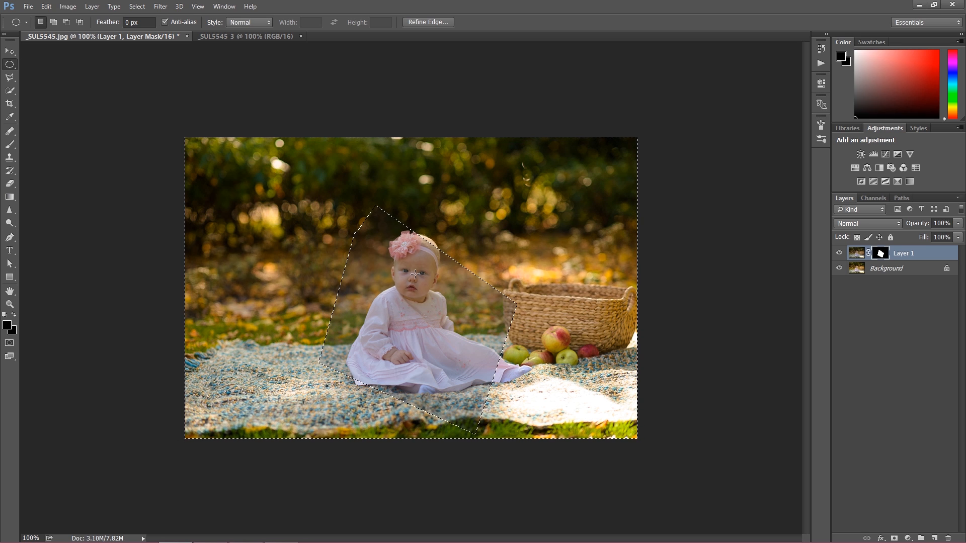
pyautogui.hotkey('ctrl', 'z')
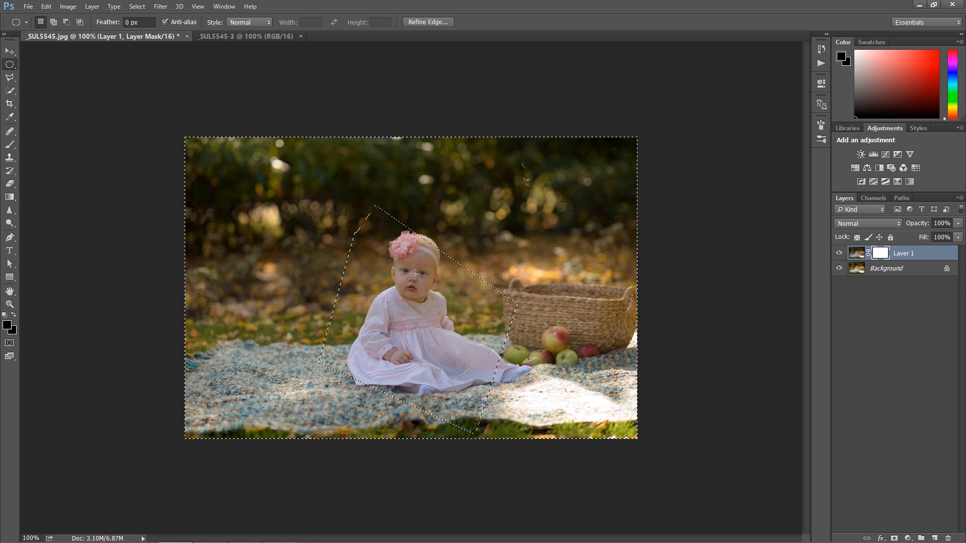
pyautogui.click(283, 220)
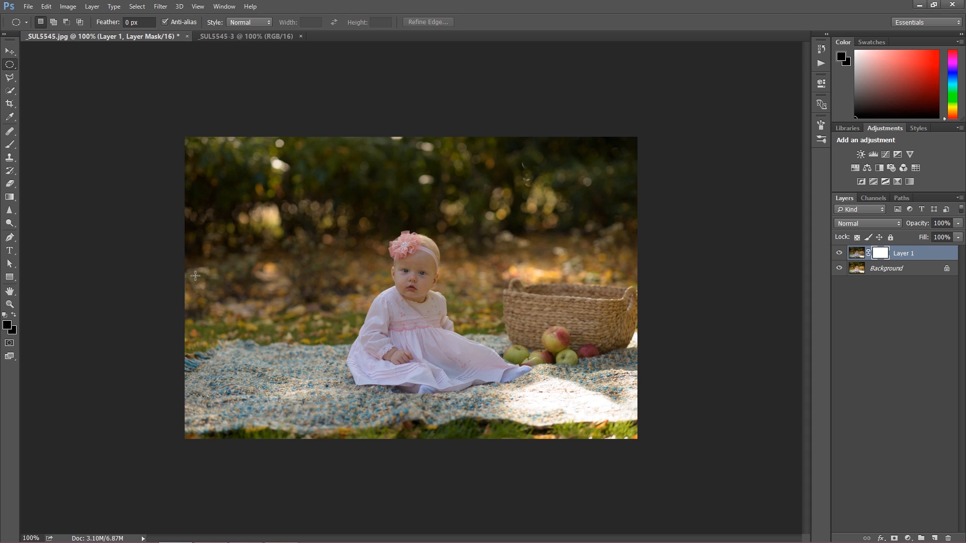
# - Trace a path around the child's head and flower headband with the Pen tool
pyautogui.click(10, 237)
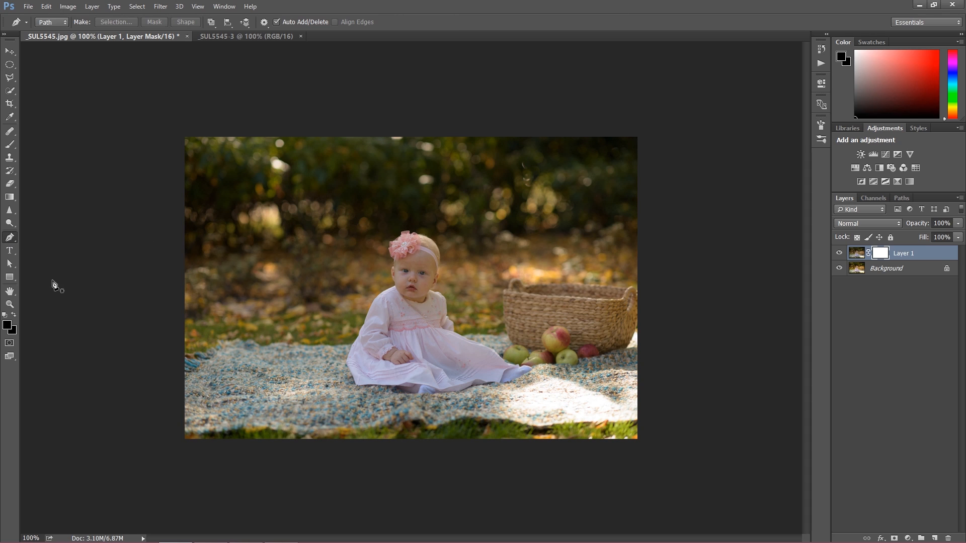
pyautogui.moveTo(12, 242); pyautogui.dragTo(49, 237)
pyautogui.click(392, 258)
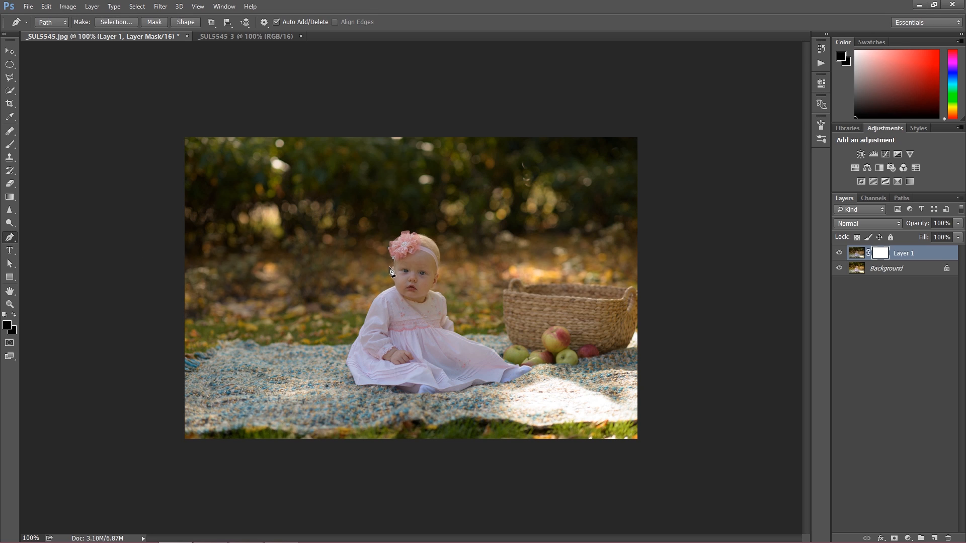
pyautogui.click(393, 267)
pyautogui.click(392, 274)
pyautogui.click(392, 283)
pyautogui.click(399, 291)
pyautogui.click(410, 299)
pyautogui.click(420, 298)
pyautogui.click(430, 292)
pyautogui.click(440, 274)
pyautogui.click(440, 263)
pyautogui.click(439, 251)
pyautogui.click(431, 237)
pyautogui.click(422, 234)
pyautogui.click(414, 232)
pyautogui.click(406, 232)
pyautogui.click(395, 244)
# - Convert the path around the child's head into a new anti-aliased selection and deselect it
pyautogui.rightClick(376, 256)
pyautogui.click(422, 307)
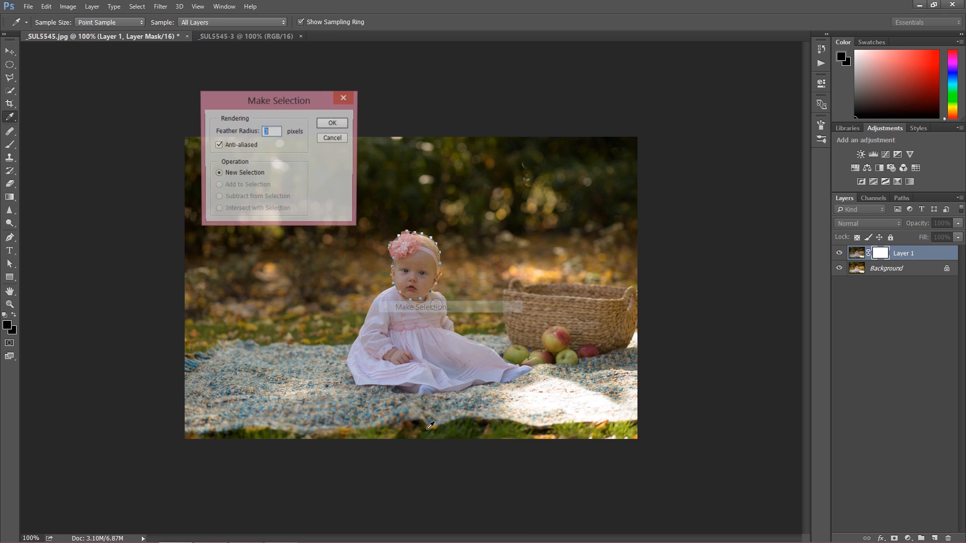
pyautogui.click(332, 123)
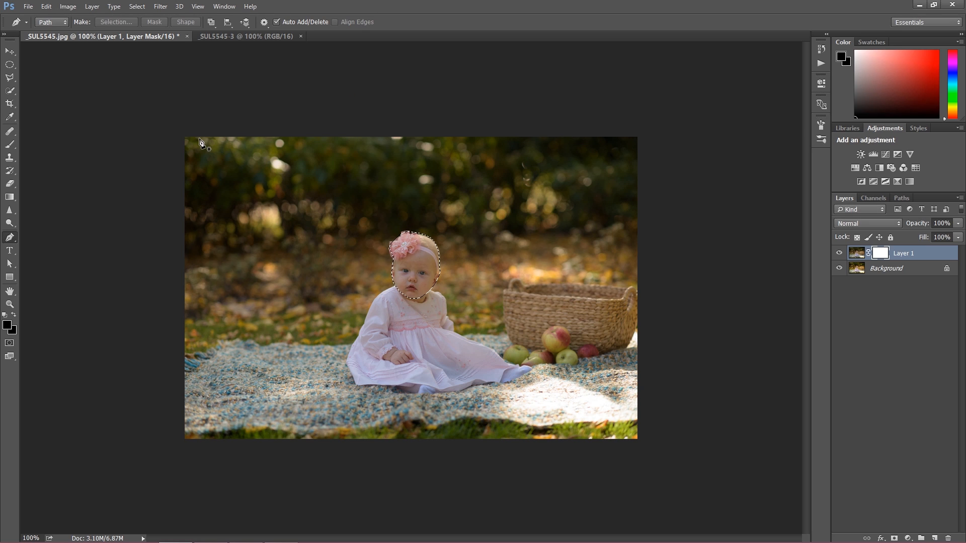
pyautogui.click(10, 65)
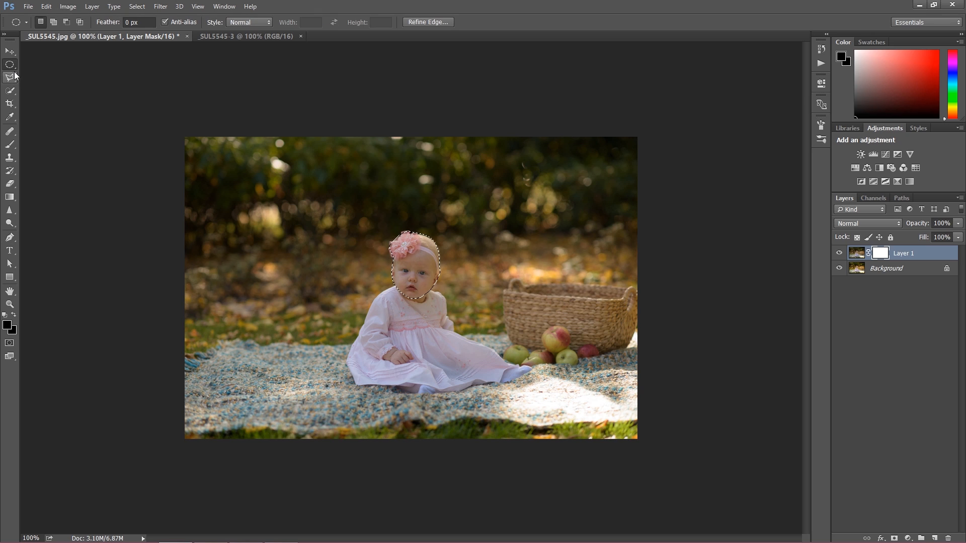
pyautogui.click(284, 236)
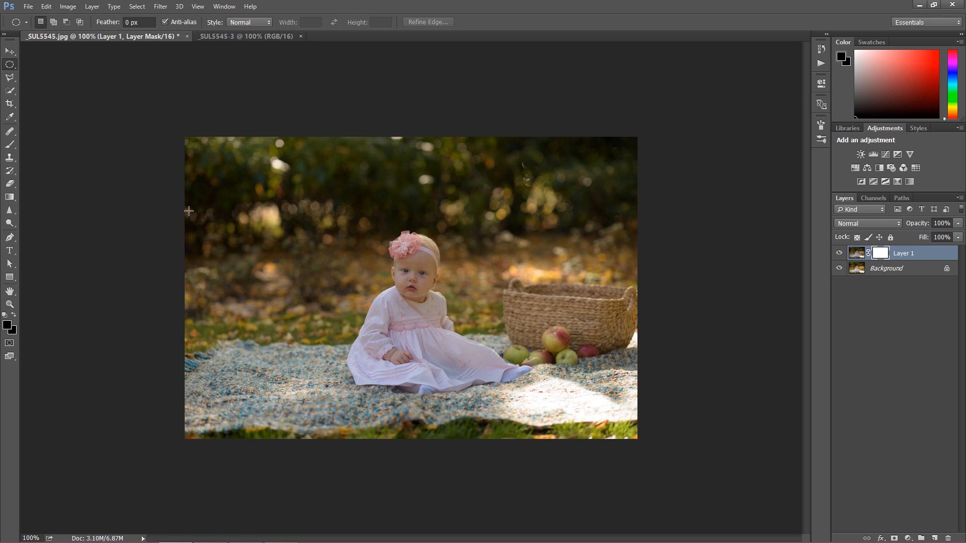
# - Select the child's head and dress with the Quick Selection tool, and deselect
pyautogui.click(10, 91)
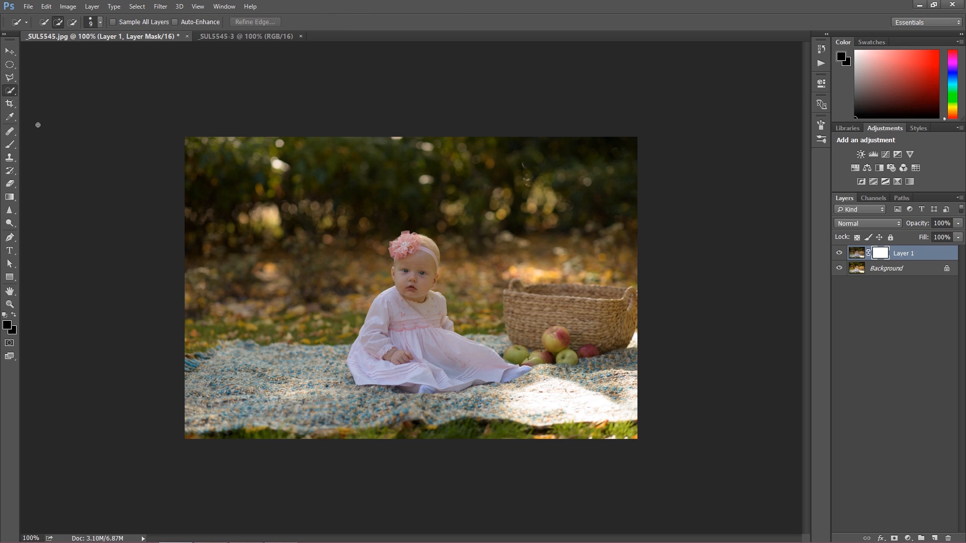
pyautogui.rightClick(9, 91)
pyautogui.click(43, 90)
pyautogui.rightClick(11, 91)
pyautogui.click(41, 89)
pyautogui.moveTo(390, 267)
pyautogui.mouseDown()
pyautogui.moveTo(401, 285)
pyautogui.moveTo(366, 365)
pyautogui.moveTo(510, 375)
pyautogui.moveTo(503, 368)
pyautogui.mouseUp()
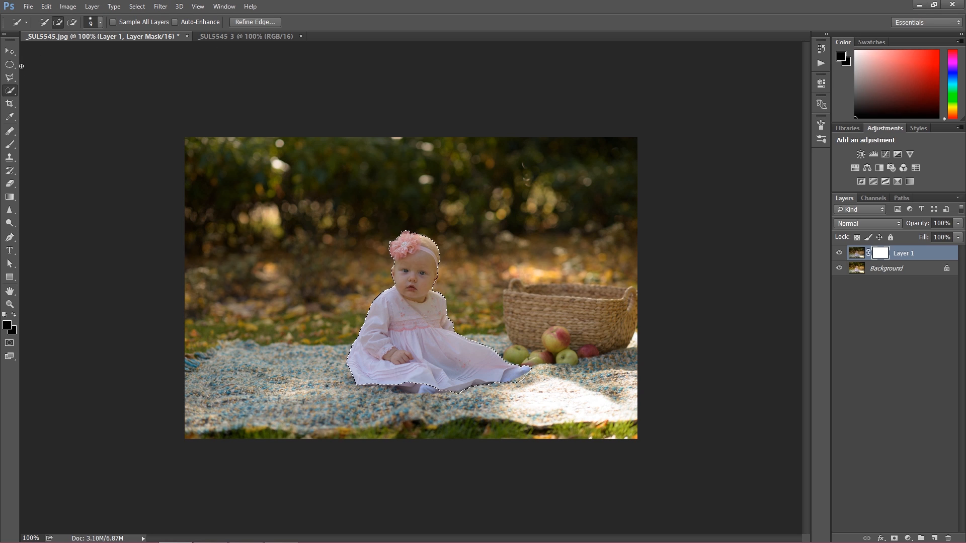
pyautogui.click(10, 64)
pyautogui.click(252, 185)
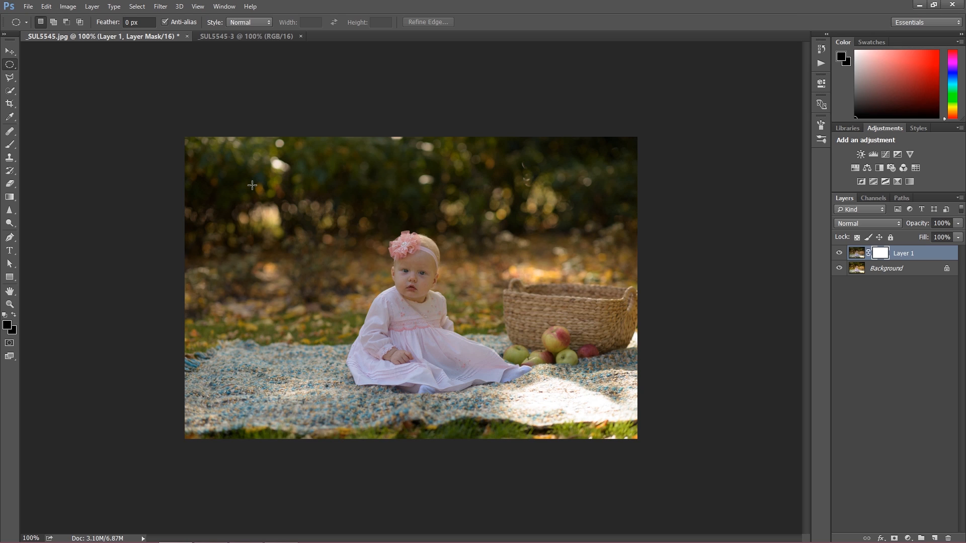
# - Duplicate Layer 1 together with its mask and make the copy's layer mask active
pyautogui.click(901, 257)
pyautogui.rightClick(900, 258)
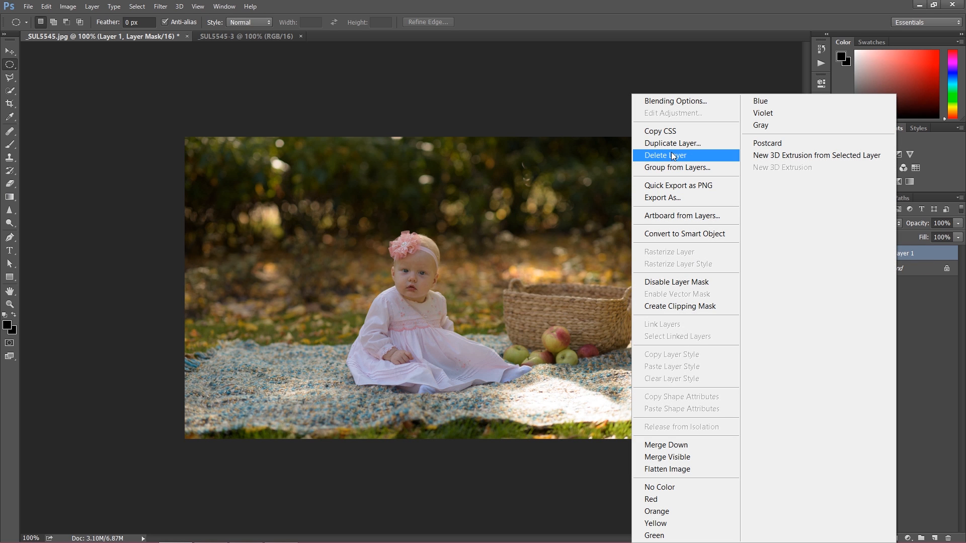
pyautogui.click(910, 255)
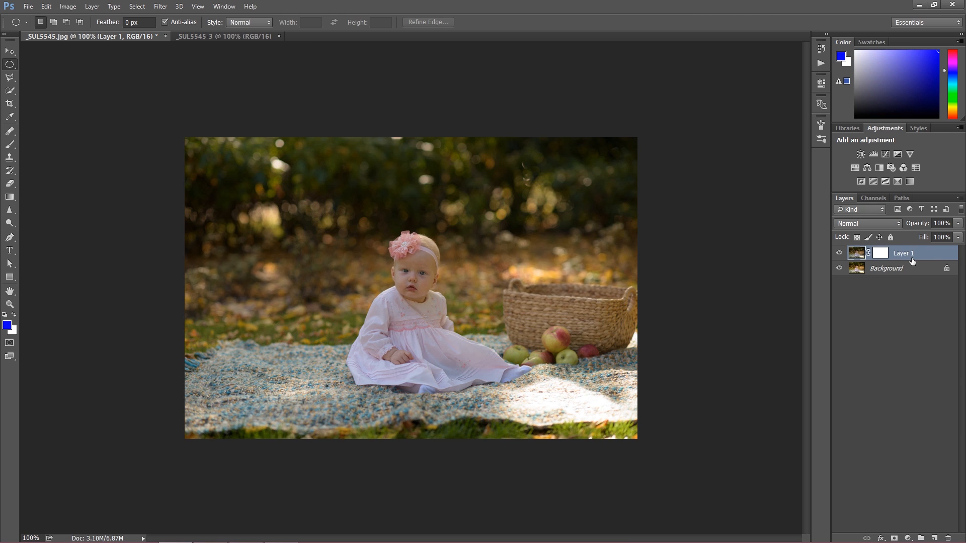
pyautogui.hotkey('ctrl', 'j')
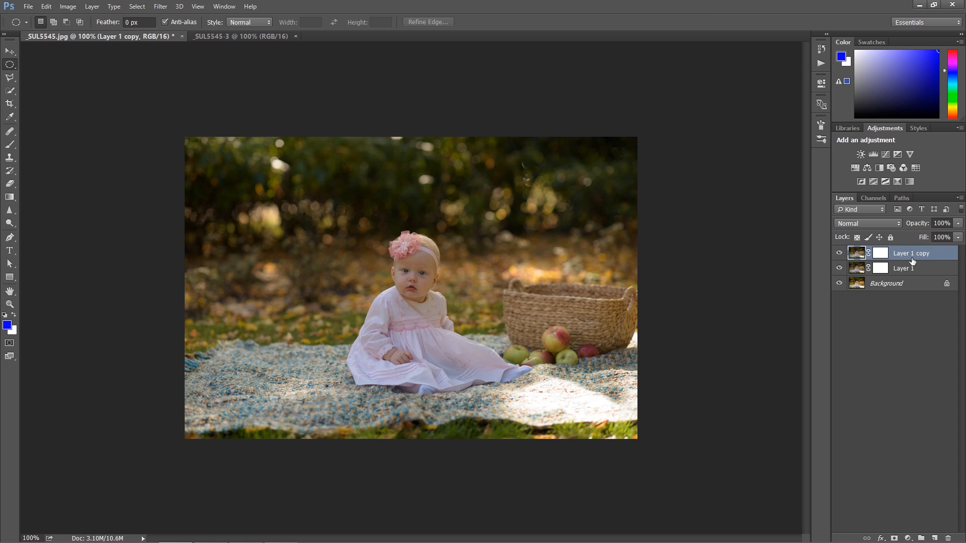
pyautogui.click(856, 270)
pyautogui.click(853, 255)
pyautogui.click(880, 253)
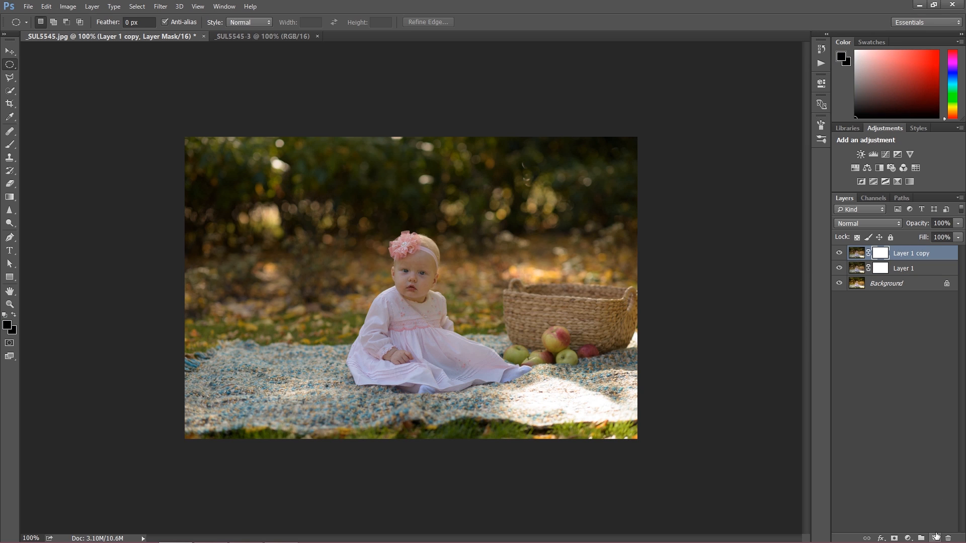
# - Add a blank layer on top of the stack, with Curves and Black & White adjustment layers above it
pyautogui.click(934, 537)
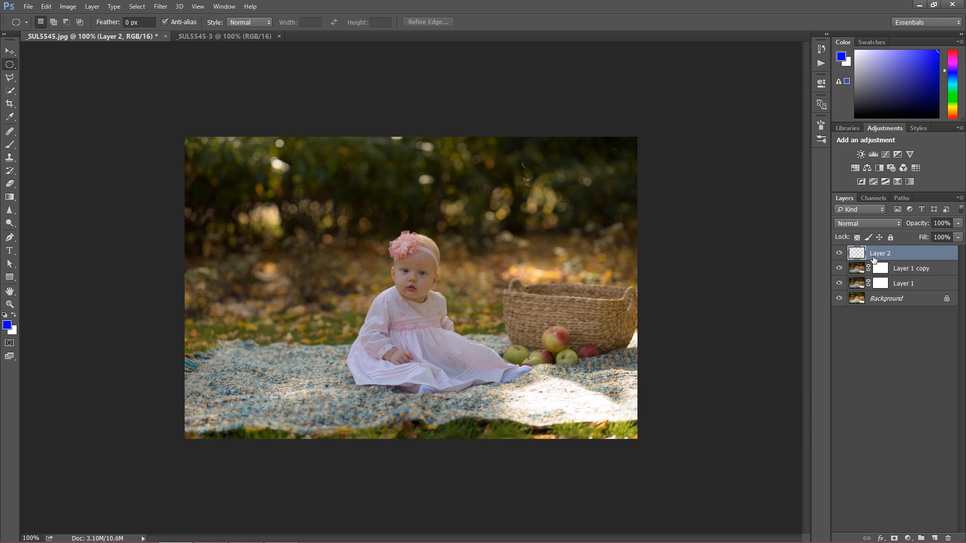
pyautogui.click(884, 154)
pyautogui.click(879, 168)
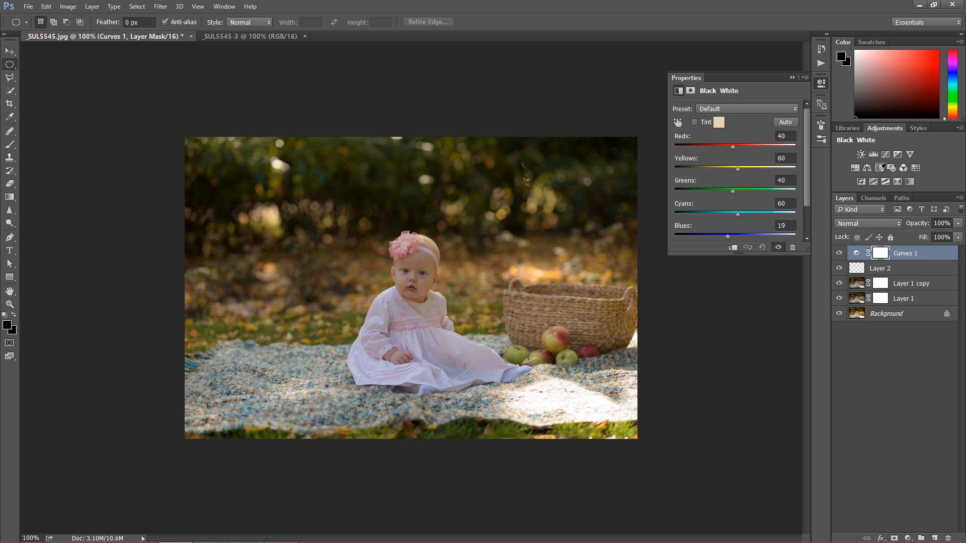
# - Hide the Black & White adjustment layer and Layer 1 copy, and toggle Layer 1's visibility off and on
pyautogui.click(838, 253)
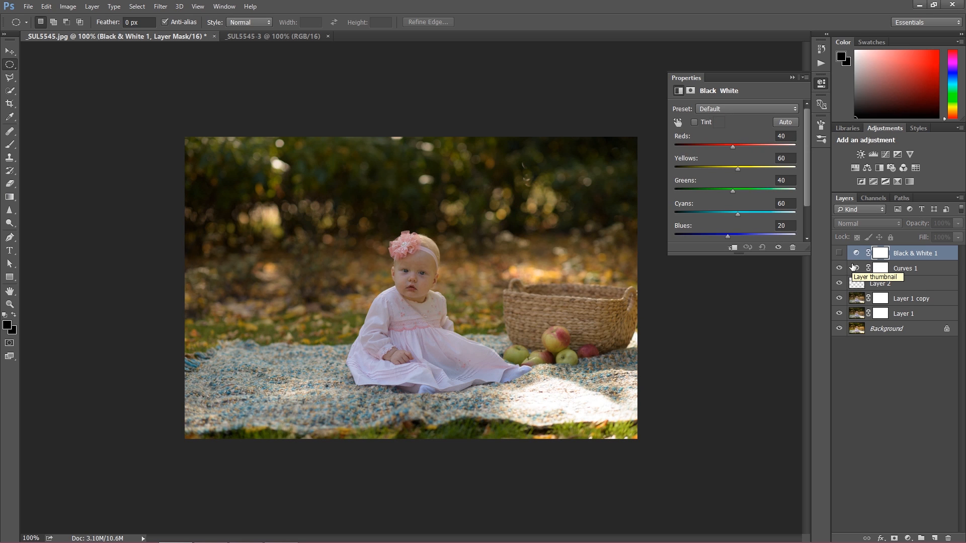
pyautogui.click(792, 78)
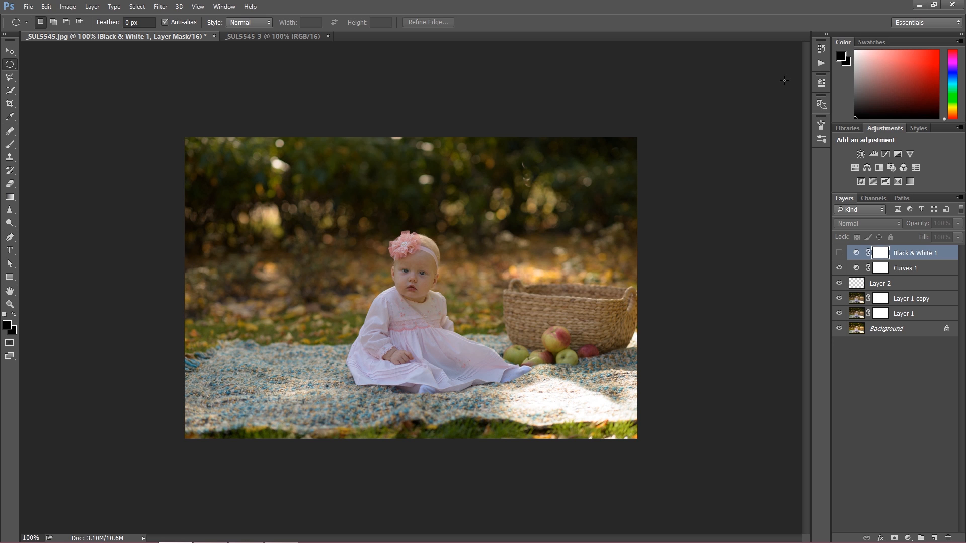
pyautogui.click(839, 298)
pyautogui.click(839, 315)
pyautogui.click(839, 314)
pyautogui.click(838, 314)
pyautogui.click(839, 313)
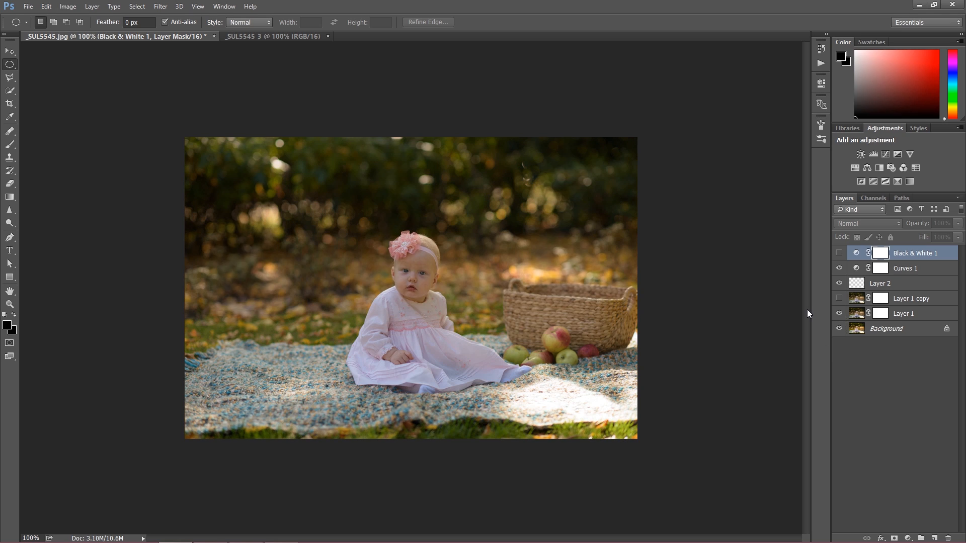